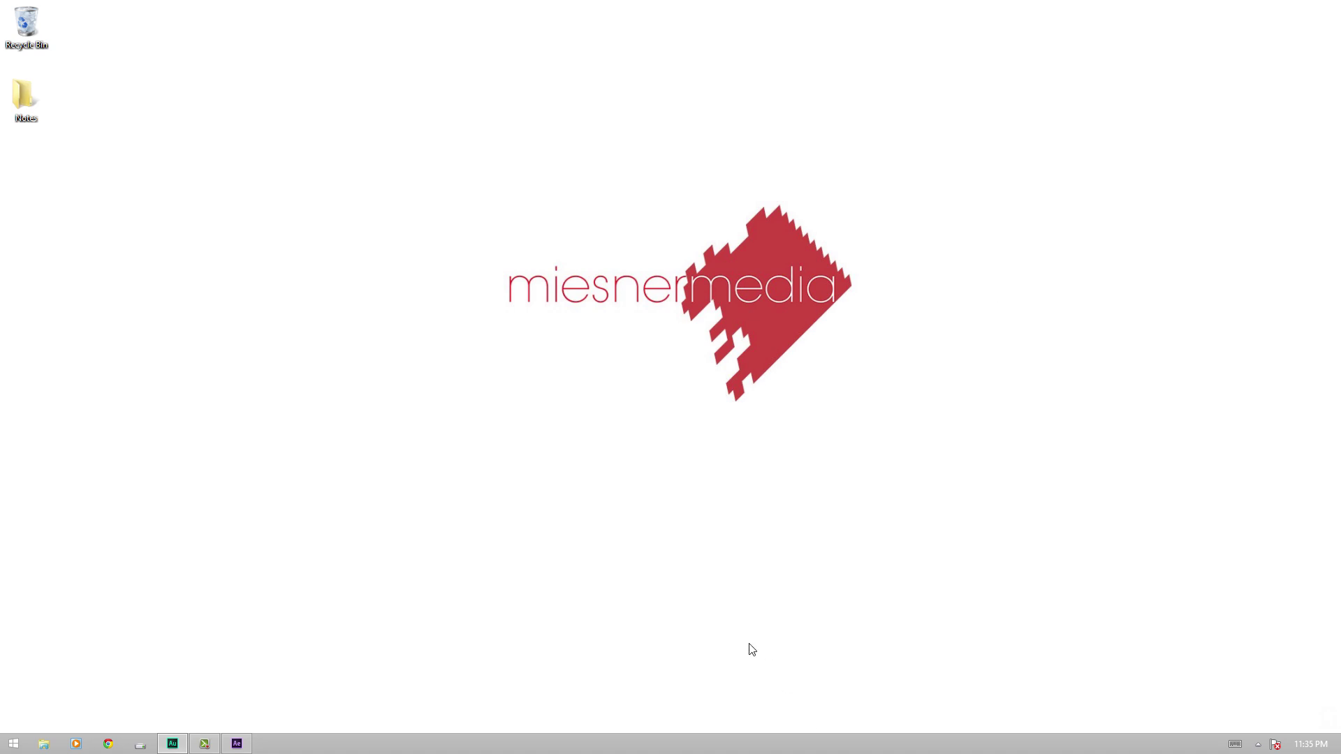
Step: Switch from the desktop to the After Effects window
key("alt+Tab")
key("alt+Tab")
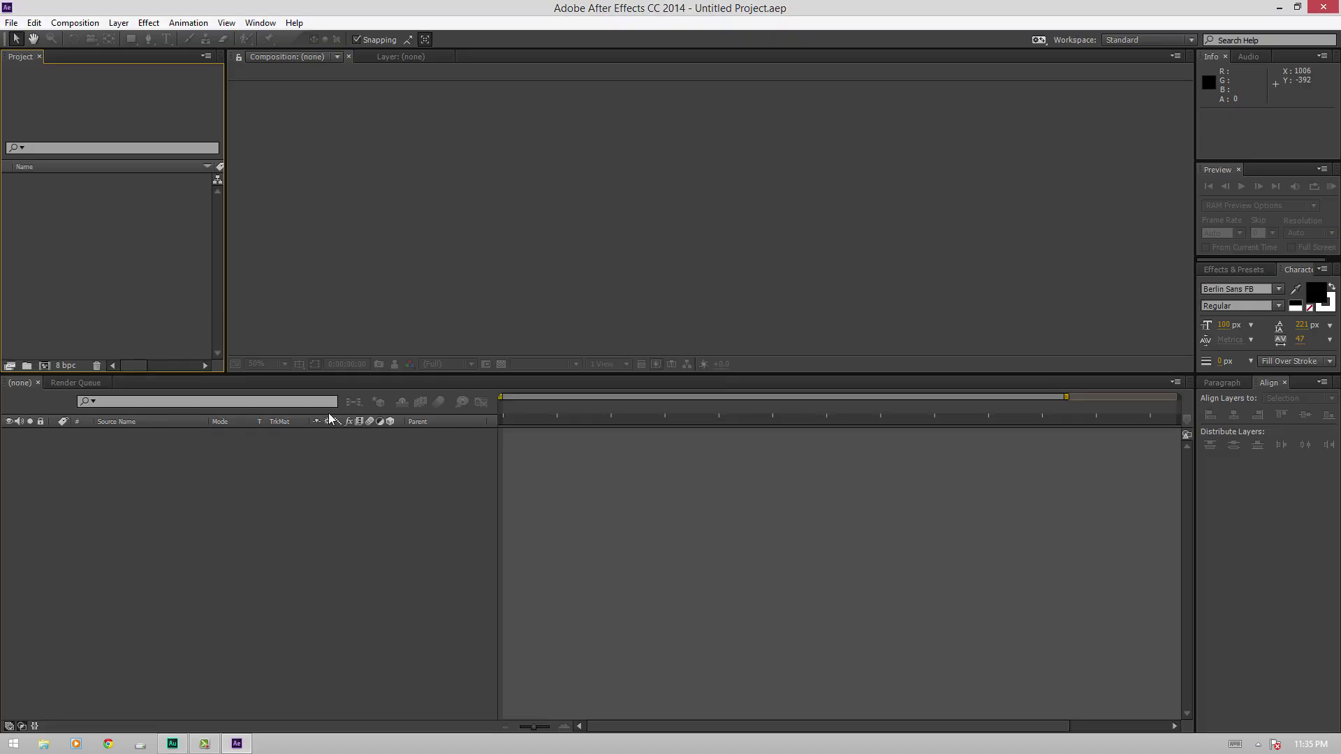
Step: Create a composition named LT Main at 800×300, 29.97 fps, 20 seconds long
left_click(46, 364)
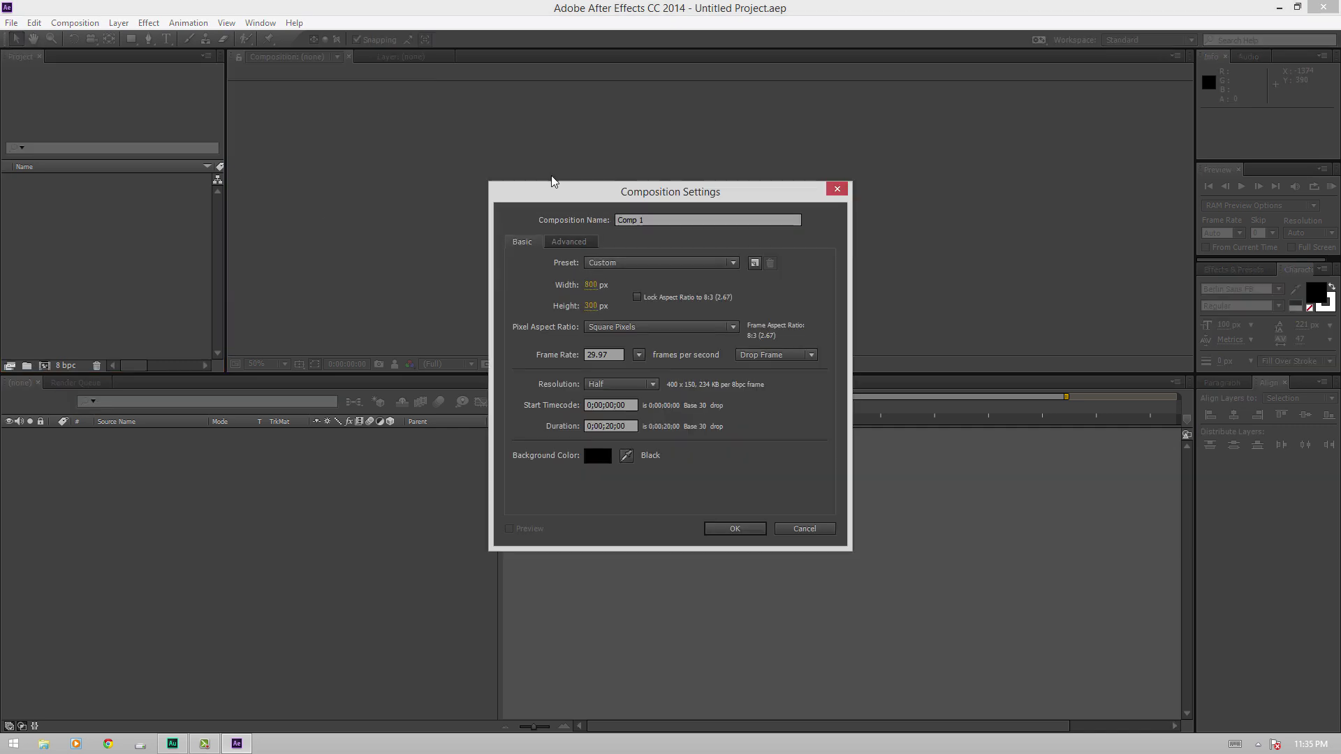
left_click_drag(551, 191, 454, 168)
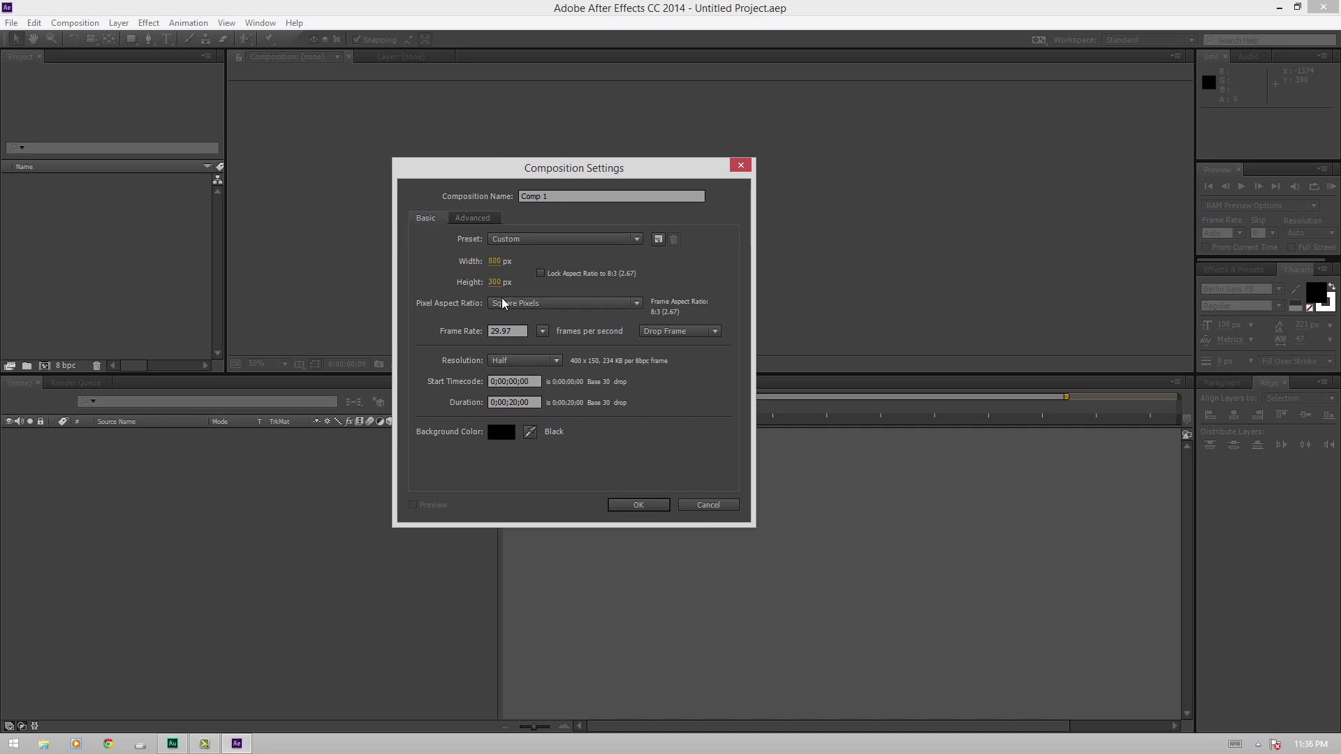
left_click(509, 326)
left_click(522, 196)
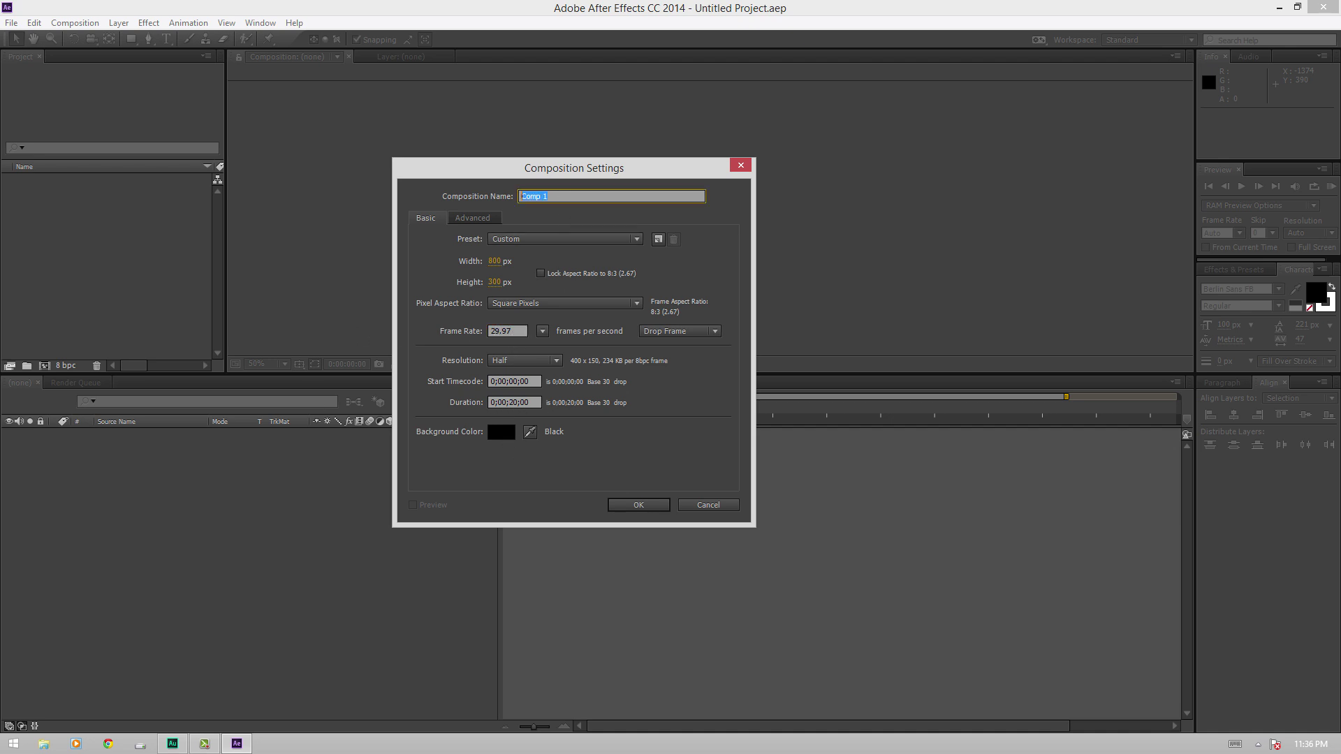
type("LT Main")
key("Return")
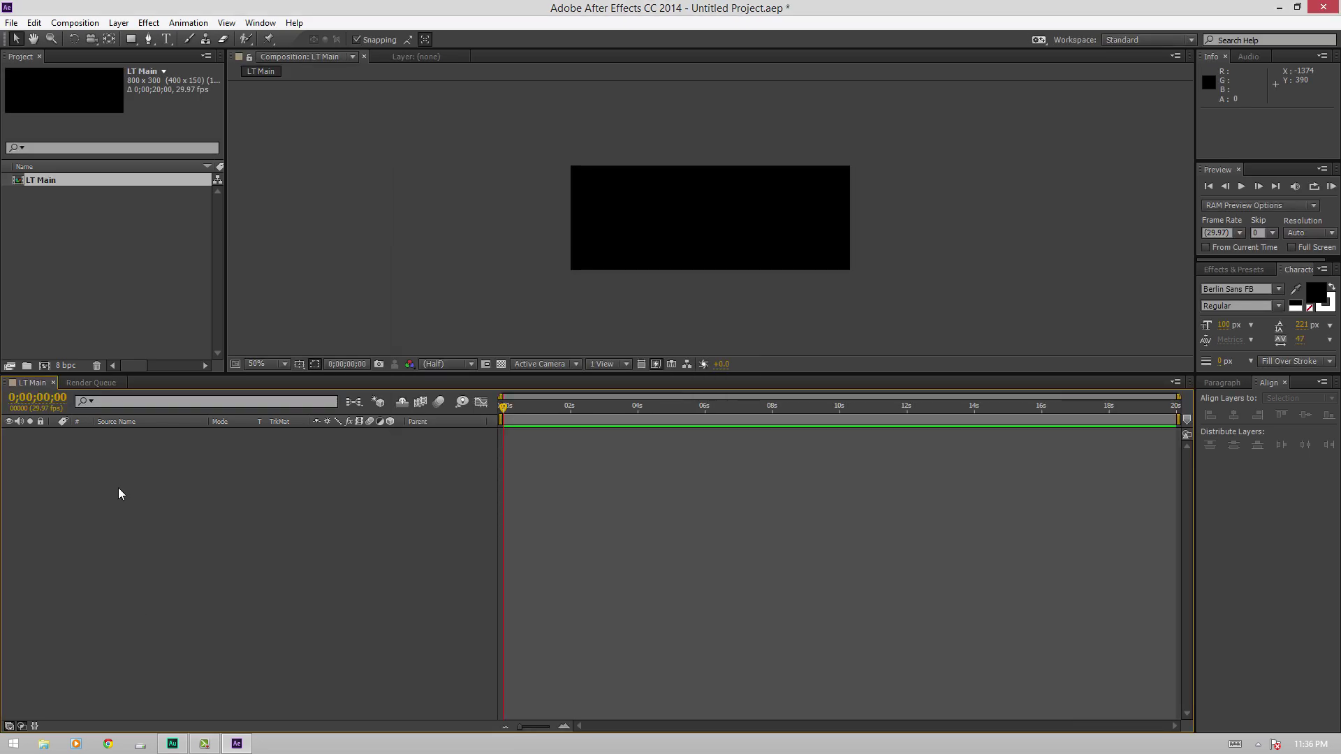
Step: Create a white solid layer named Primary BG
key("ctrl+y")
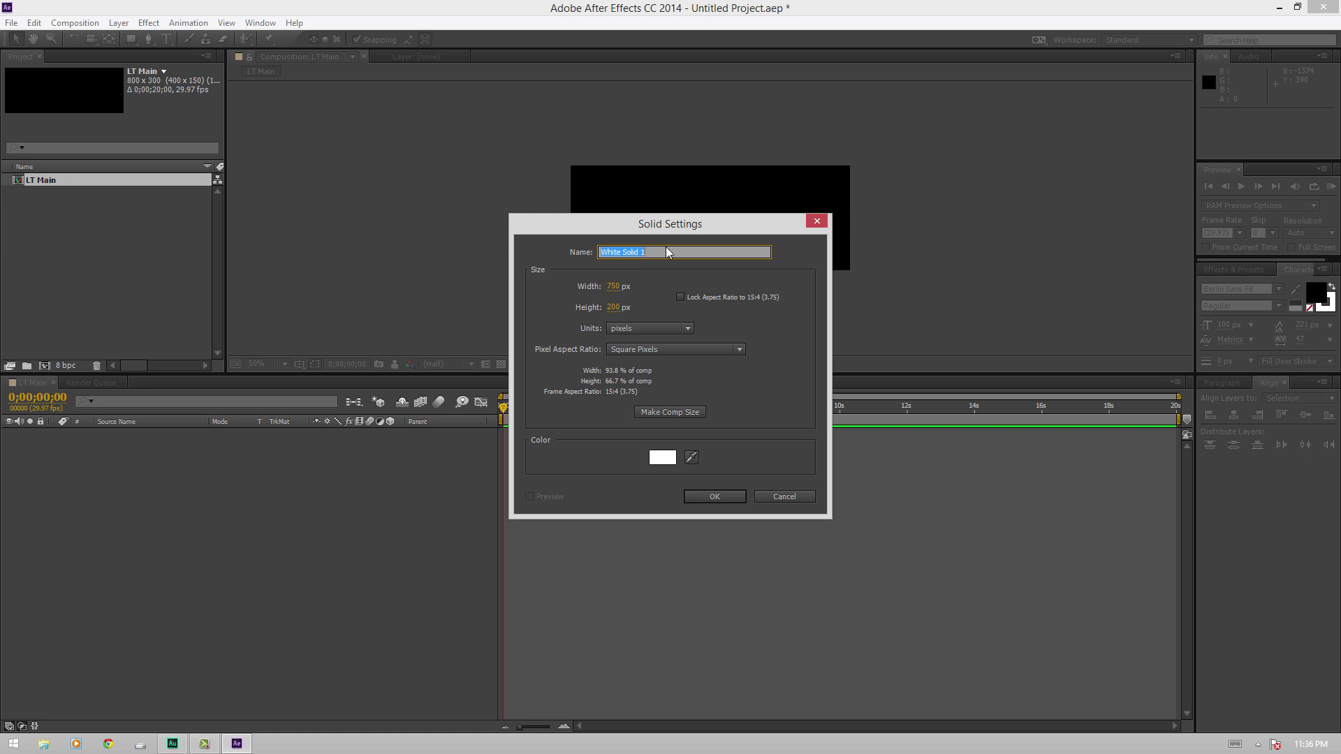
type("B")
type("rimary B")
key("Return")
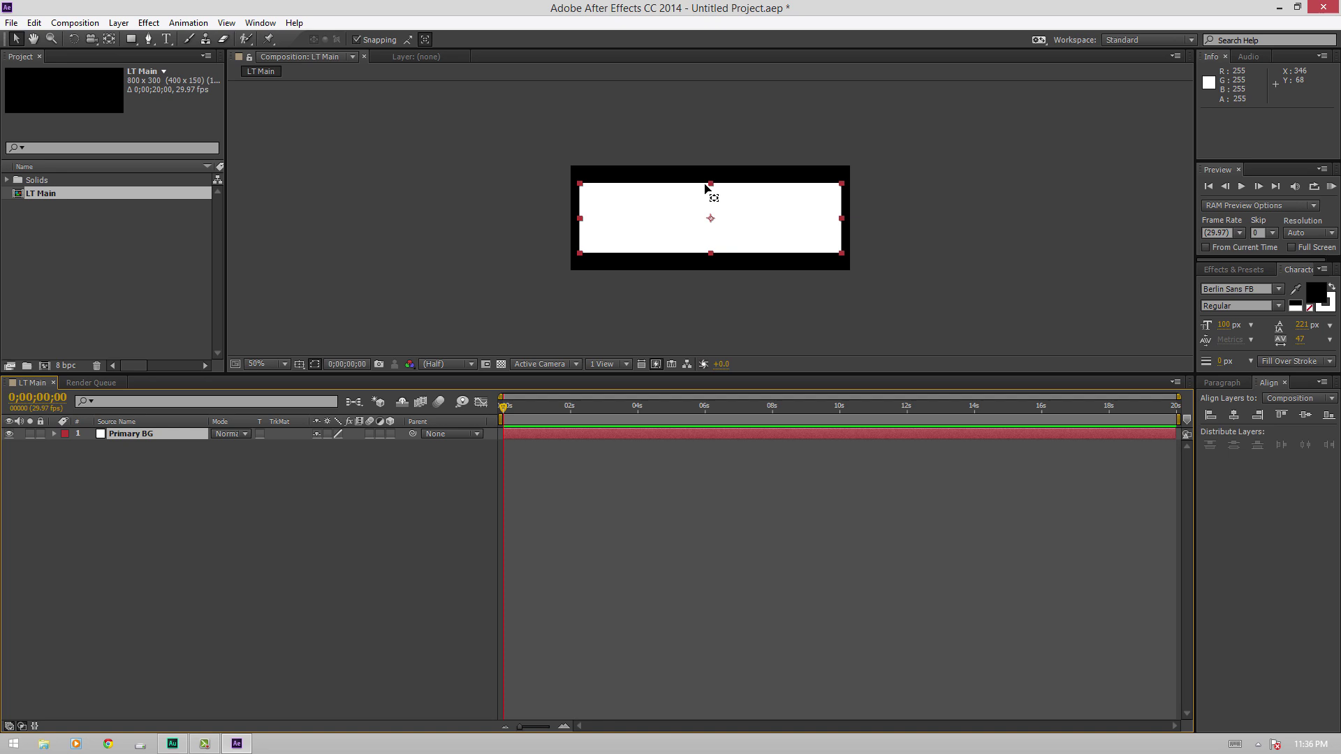
Step: Move Primary BG's anchor point to its left edge and align it to the comp's left side
key("y")
left_click(680, 218)
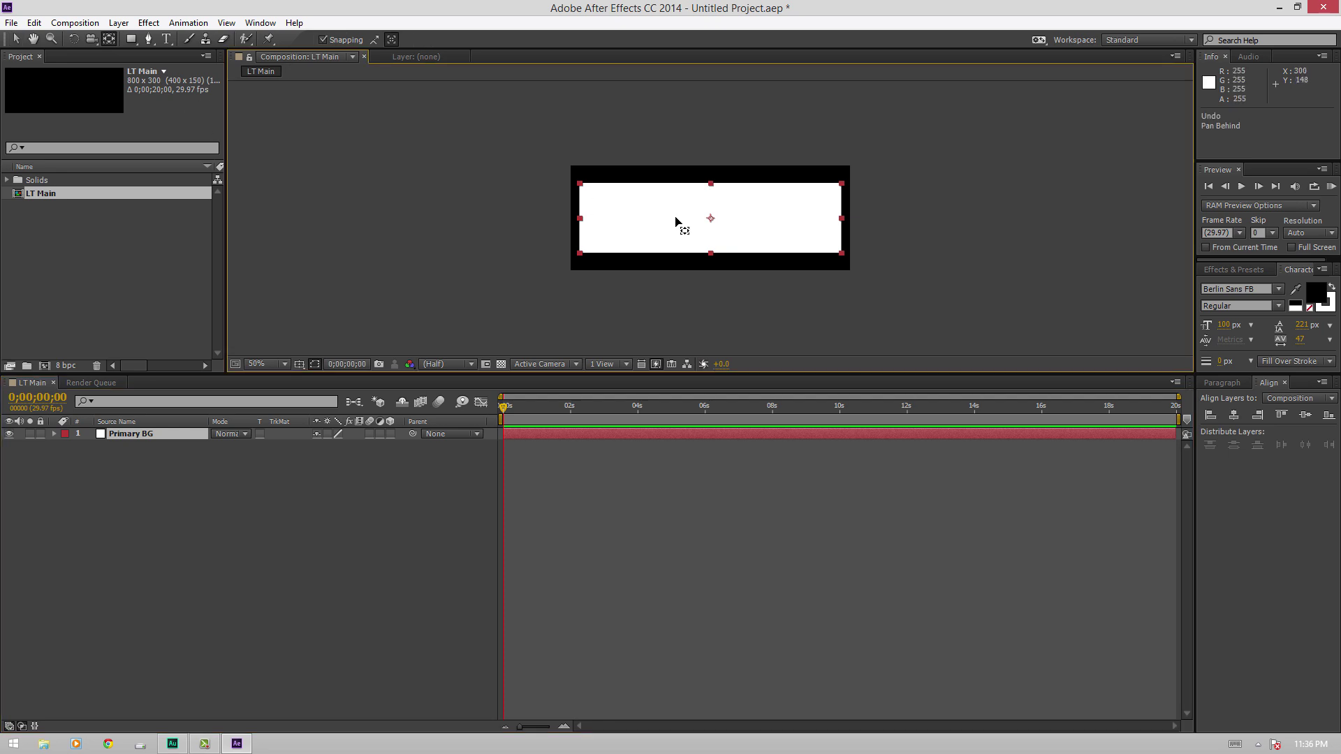
key("ctrl+z")
left_click_drag(711, 218, 580, 218)
key("v")
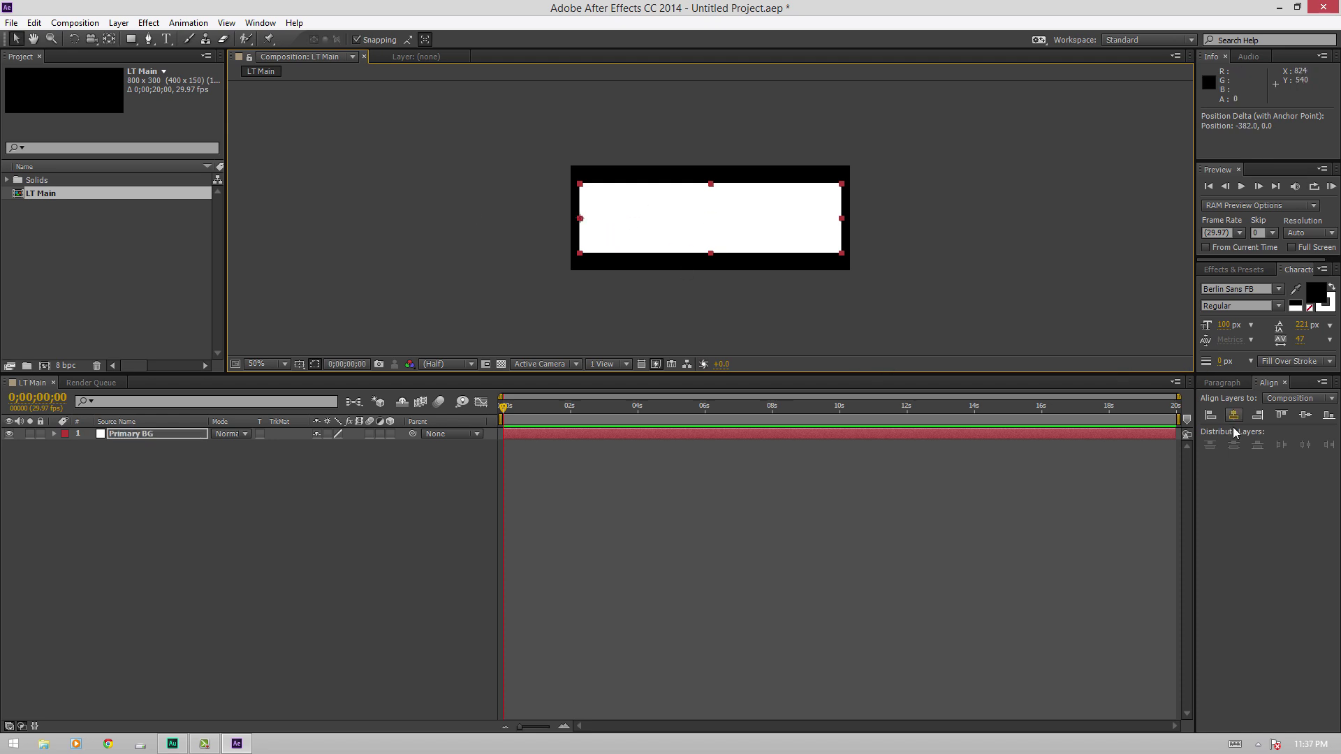
left_click(264, 24)
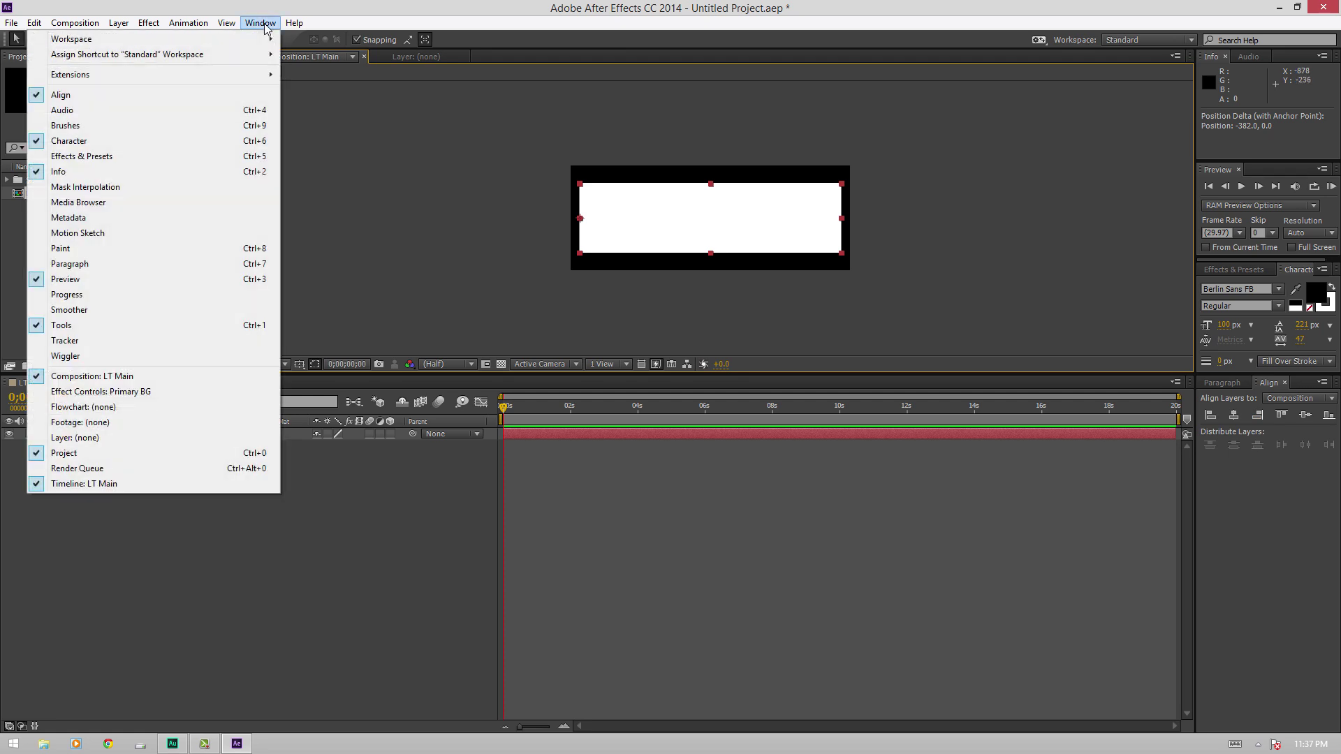
left_click(1281, 525)
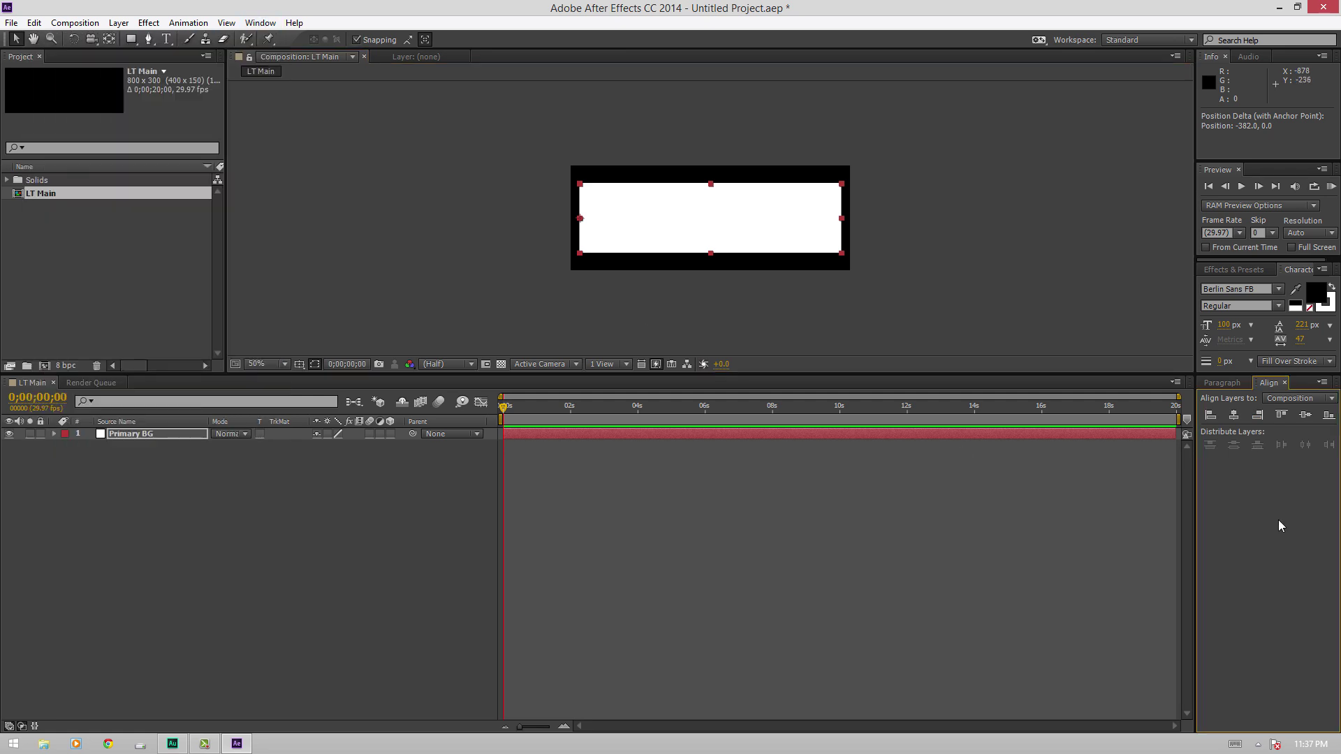
left_click(1210, 415)
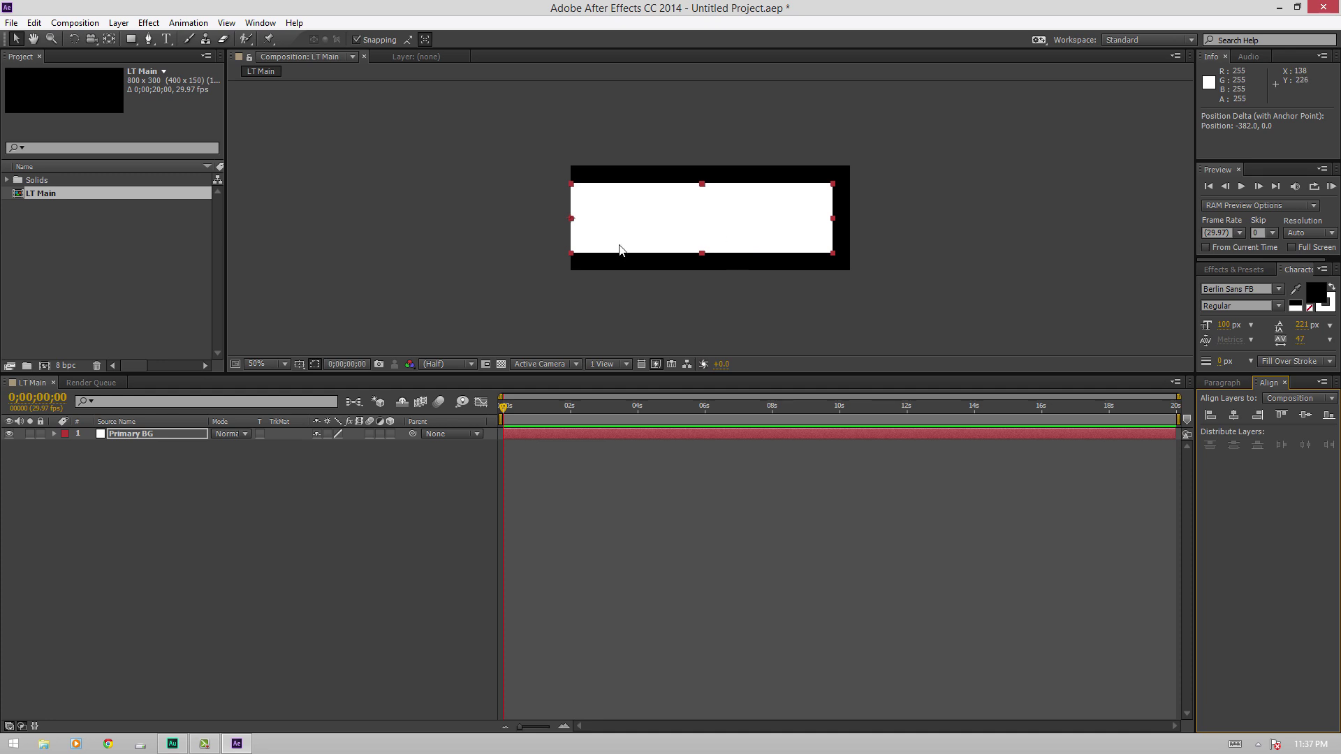
Step: Duplicate Primary BG and rename the copy Secondary BG
left_click(145, 434)
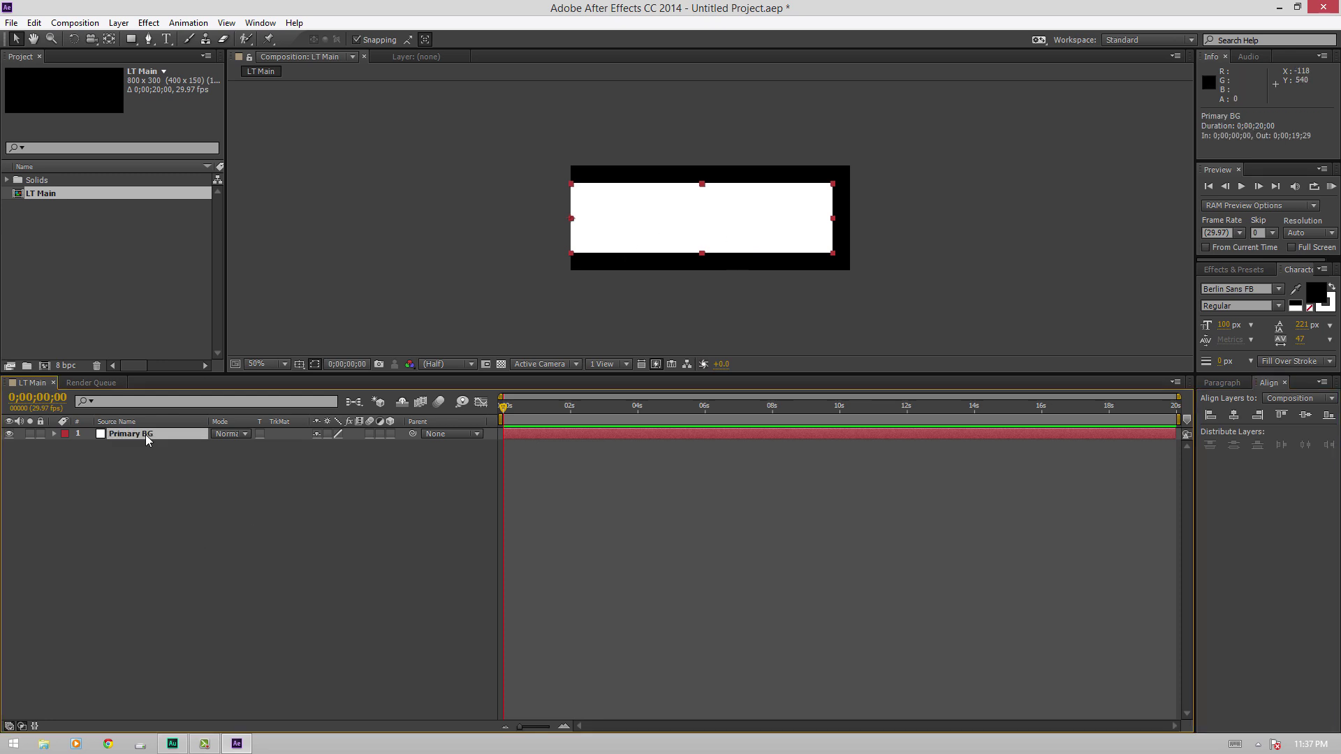
key("ctrl+d")
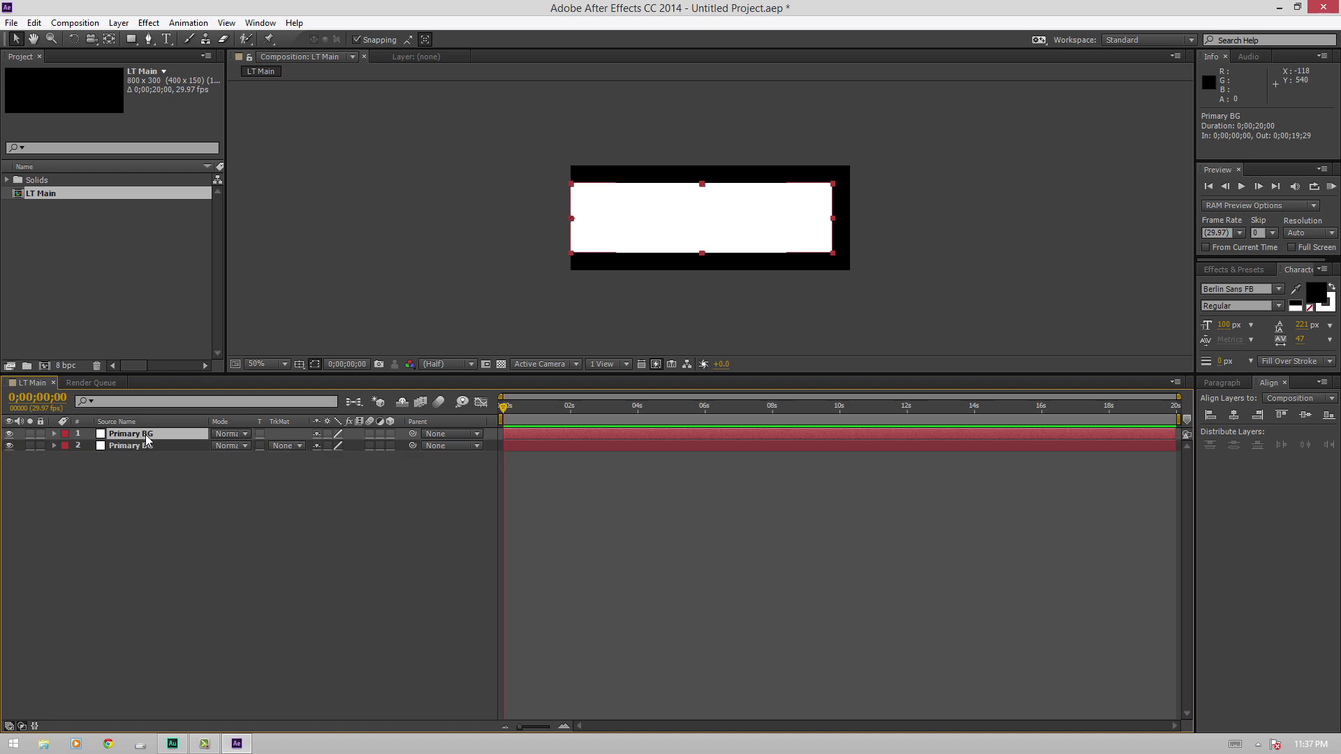
key("Return")
type("Se")
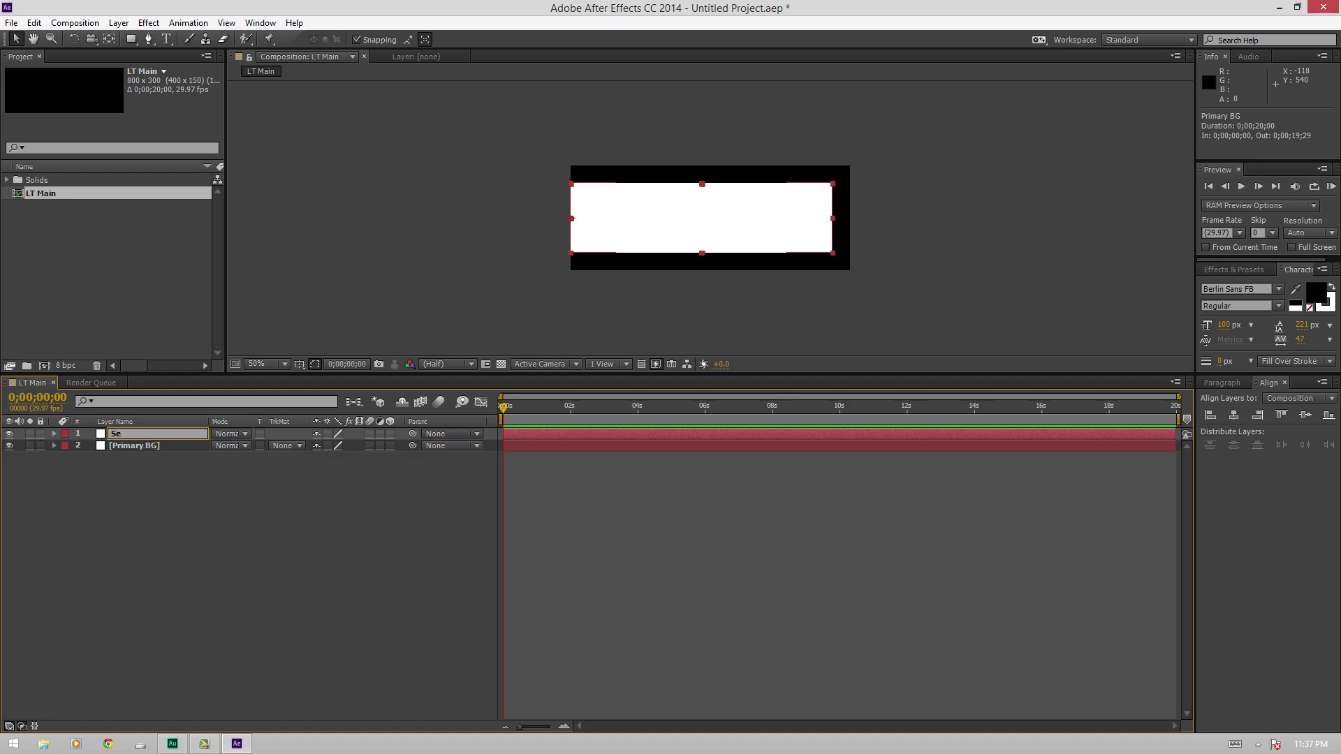
type("condary BG")
key("Return")
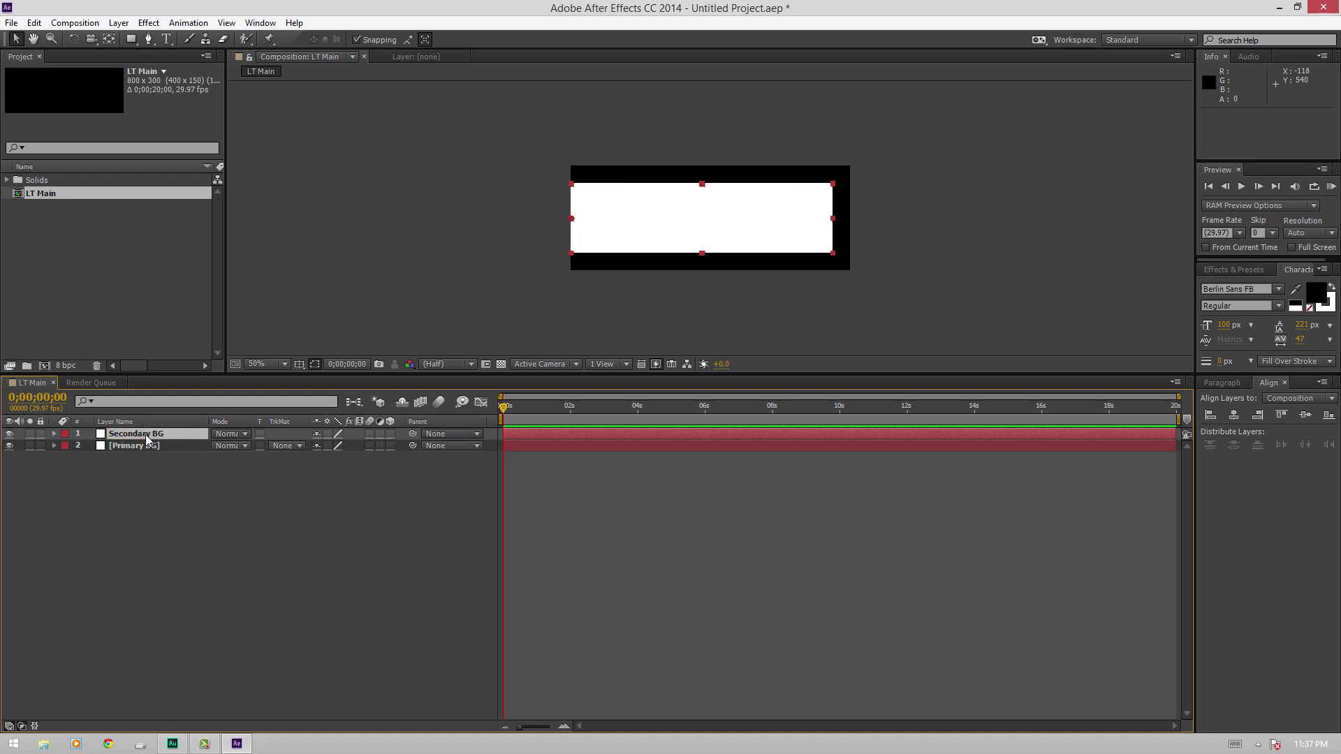
Step: Resize the Secondary BG solid to 675 × 80
key("ctrl+shift+y")
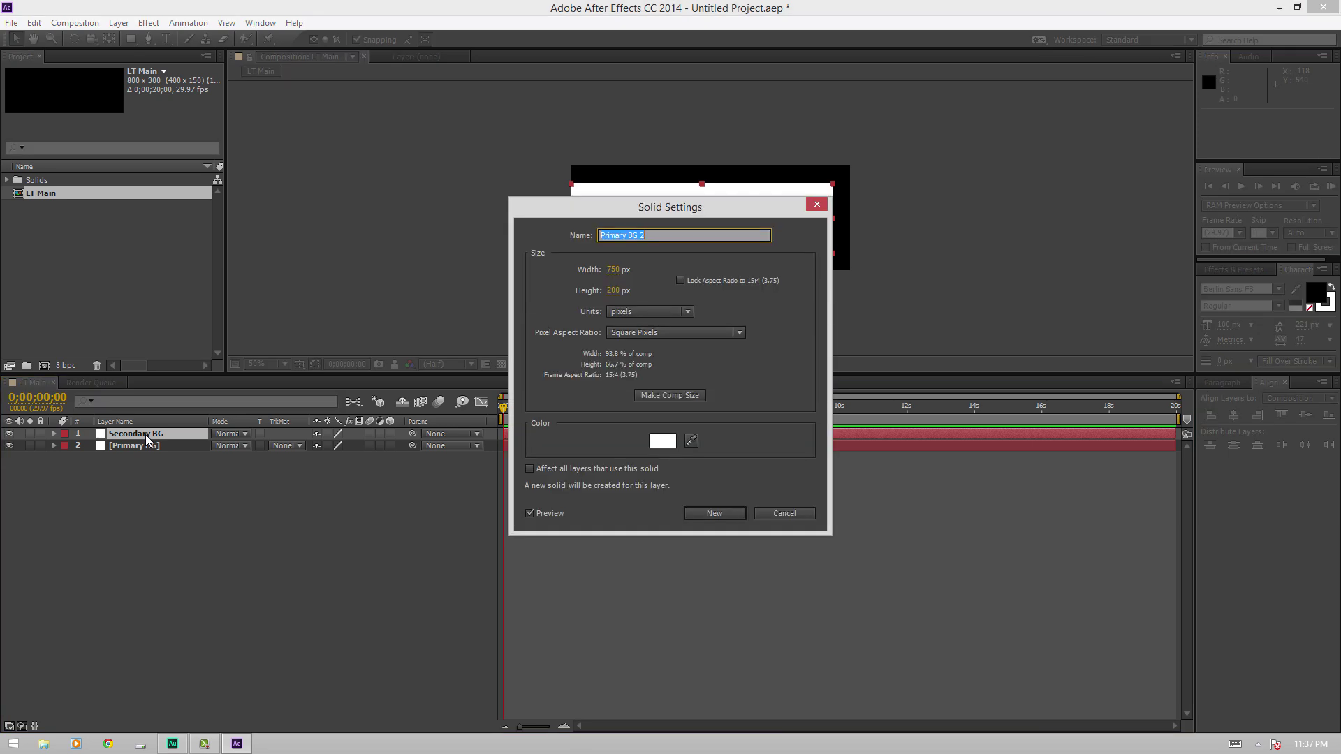
left_click(618, 269)
type("6")
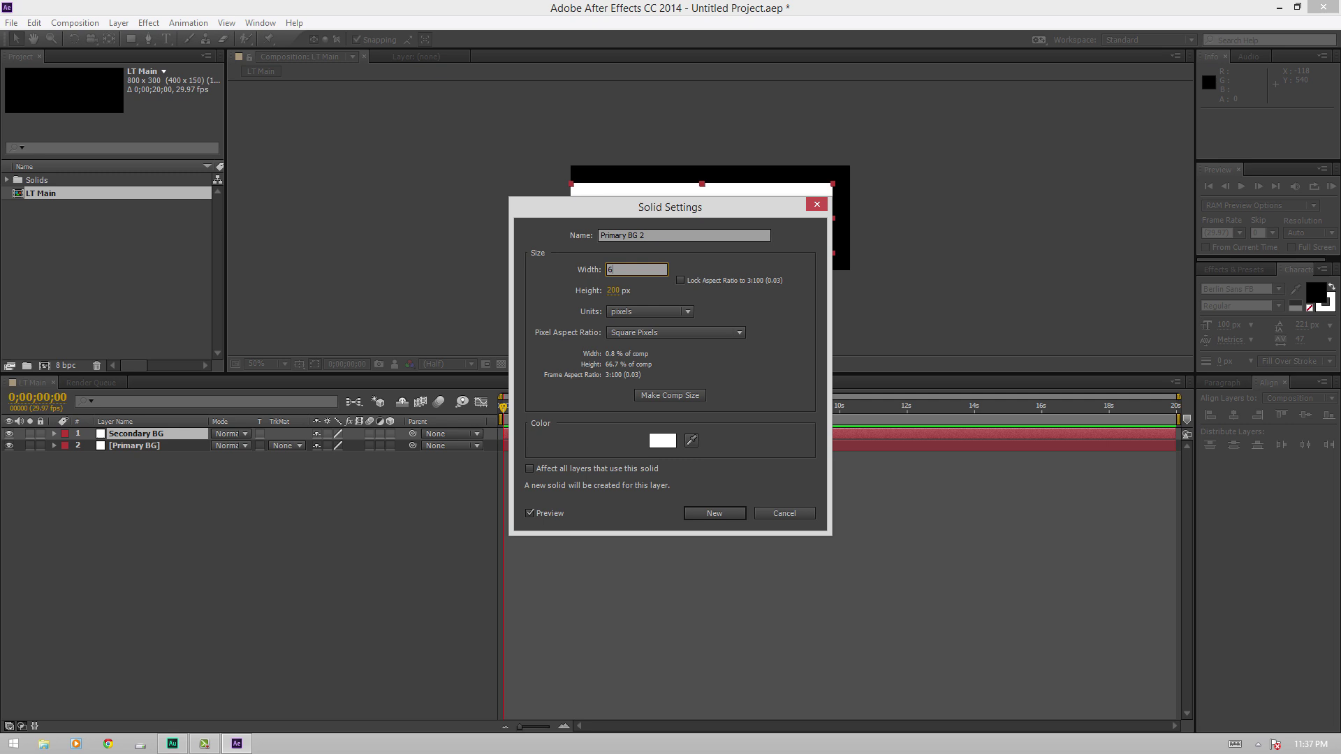
type("75")
key("Tab")
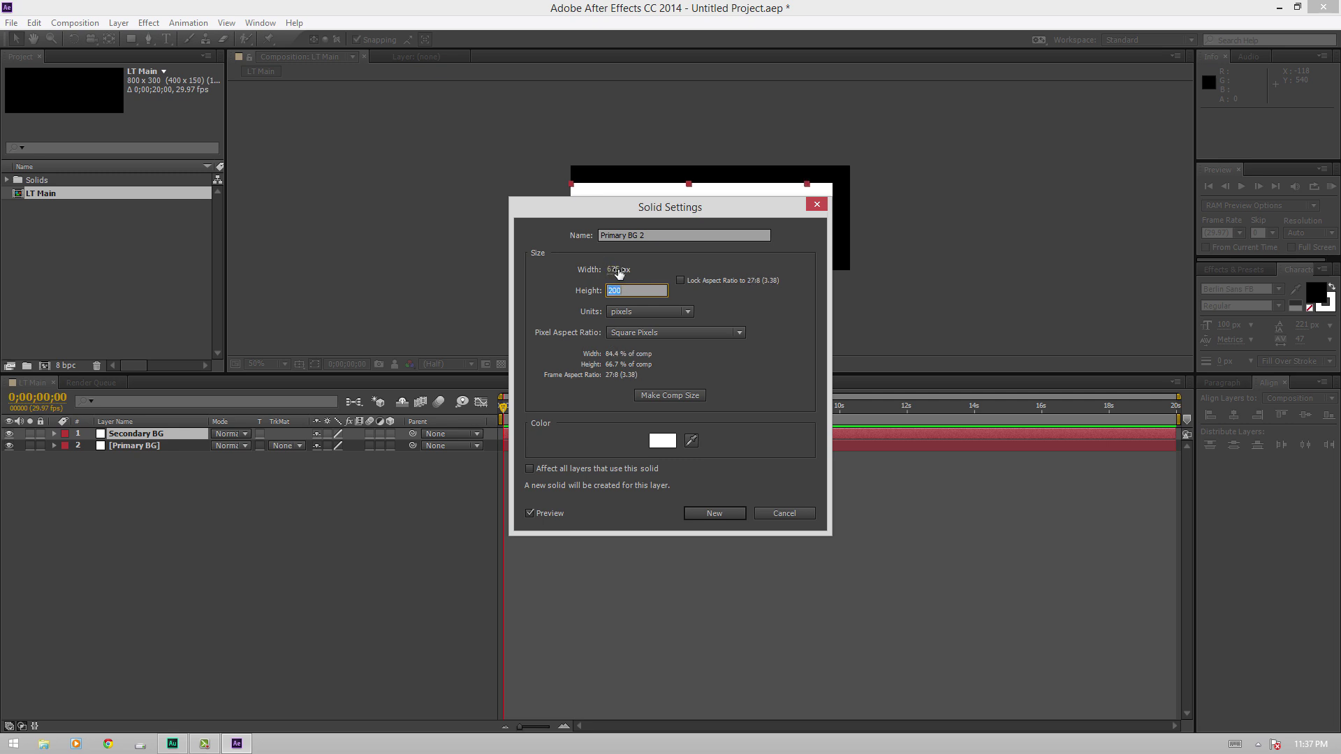
type("80")
key("BackSpace")
key("BackSpace")
type("80")
key("Return")
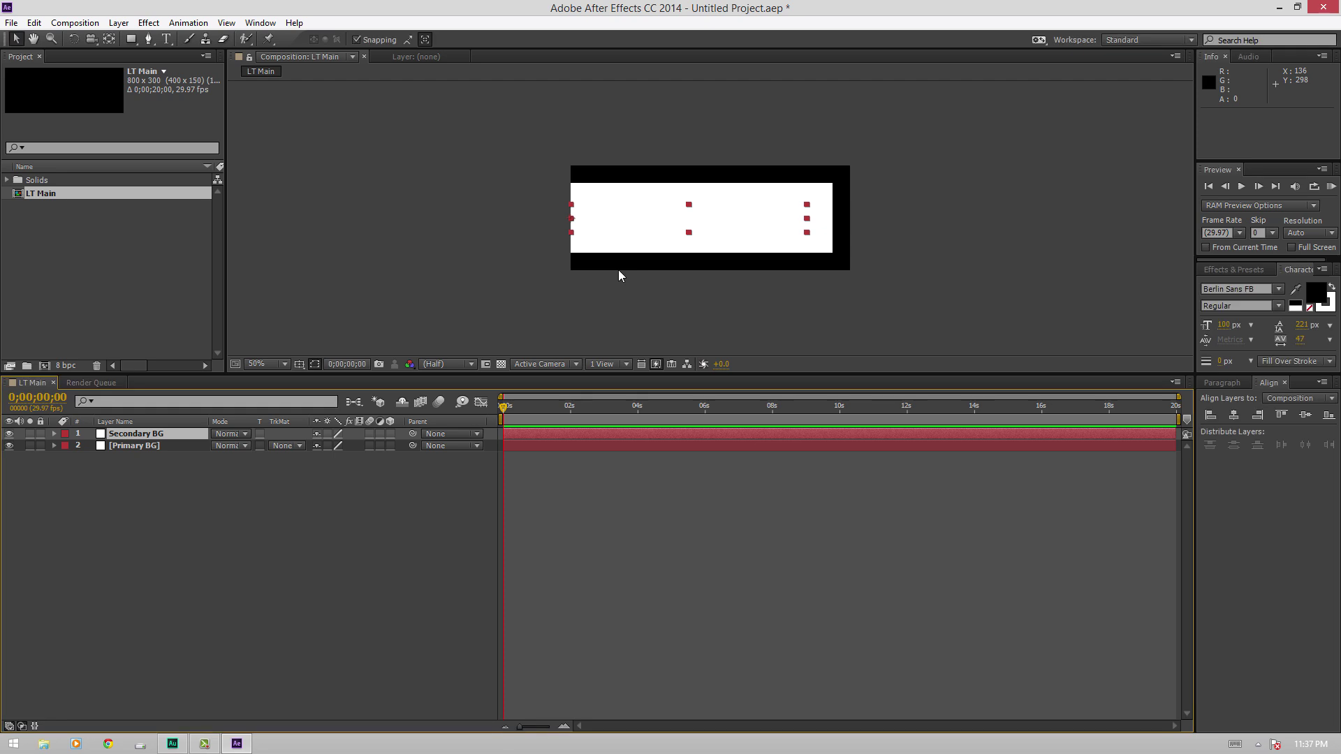
Step: Move Secondary BG down below Primary BG, then shift both solids slightly upward
left_click_drag(679, 229, 676, 263)
left_click(644, 225, "shift")
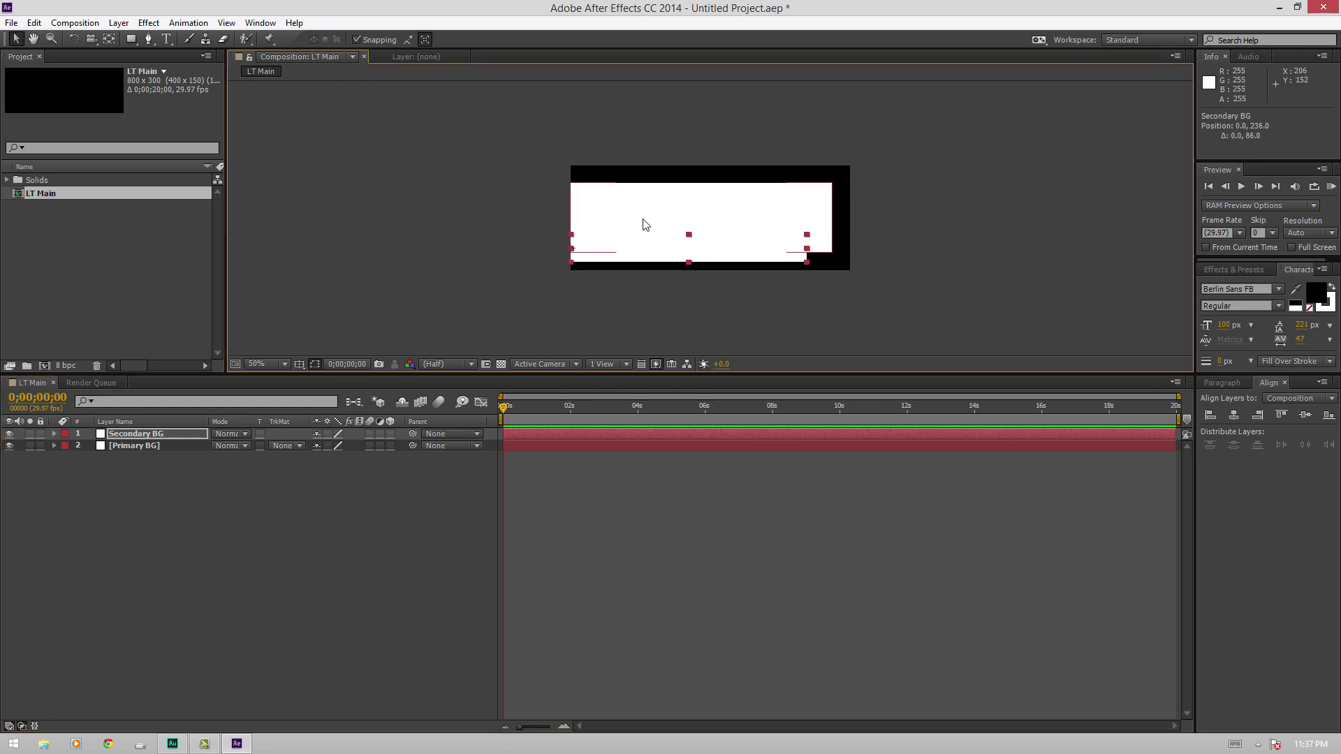
left_click_drag(650, 219, 593, 221)
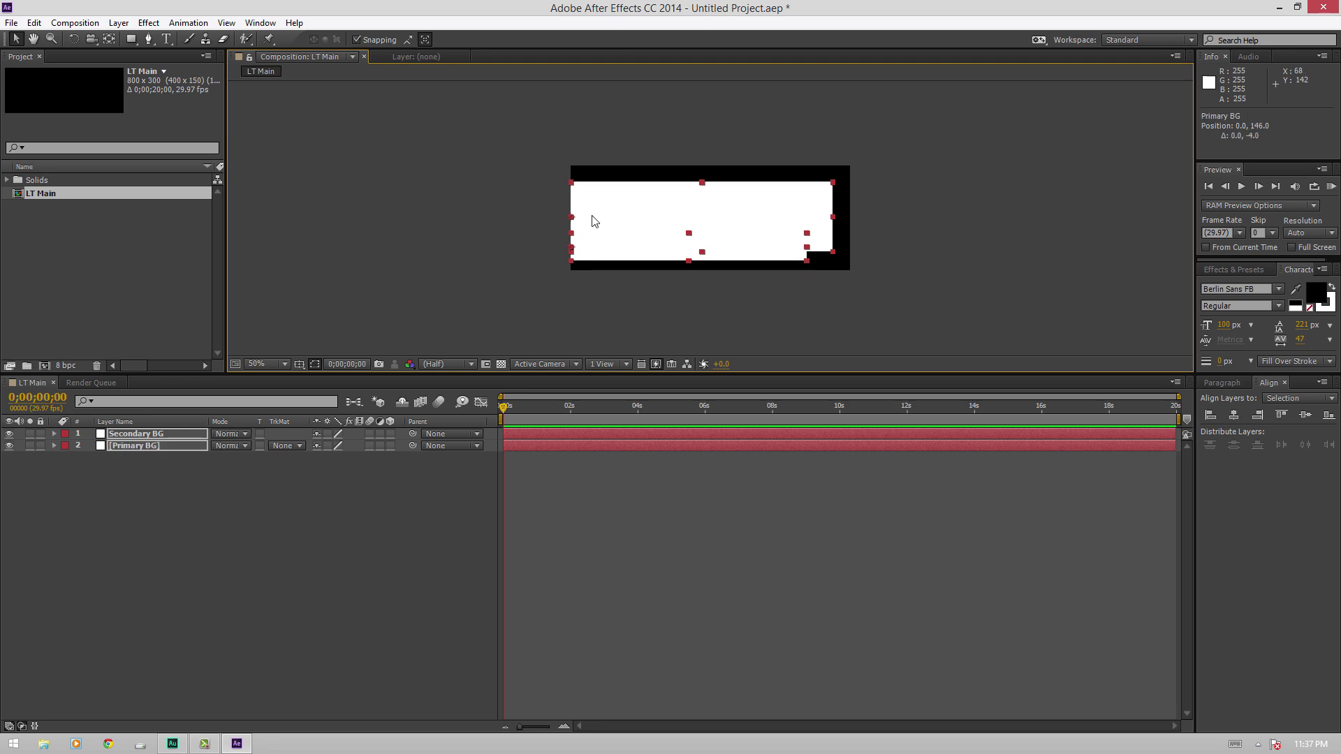
key("Up")
key("Up")
key("Up")
key("Up")
key("Up")
key("Up")
key("Up")
key("Up")
key("Up")
key("Up")
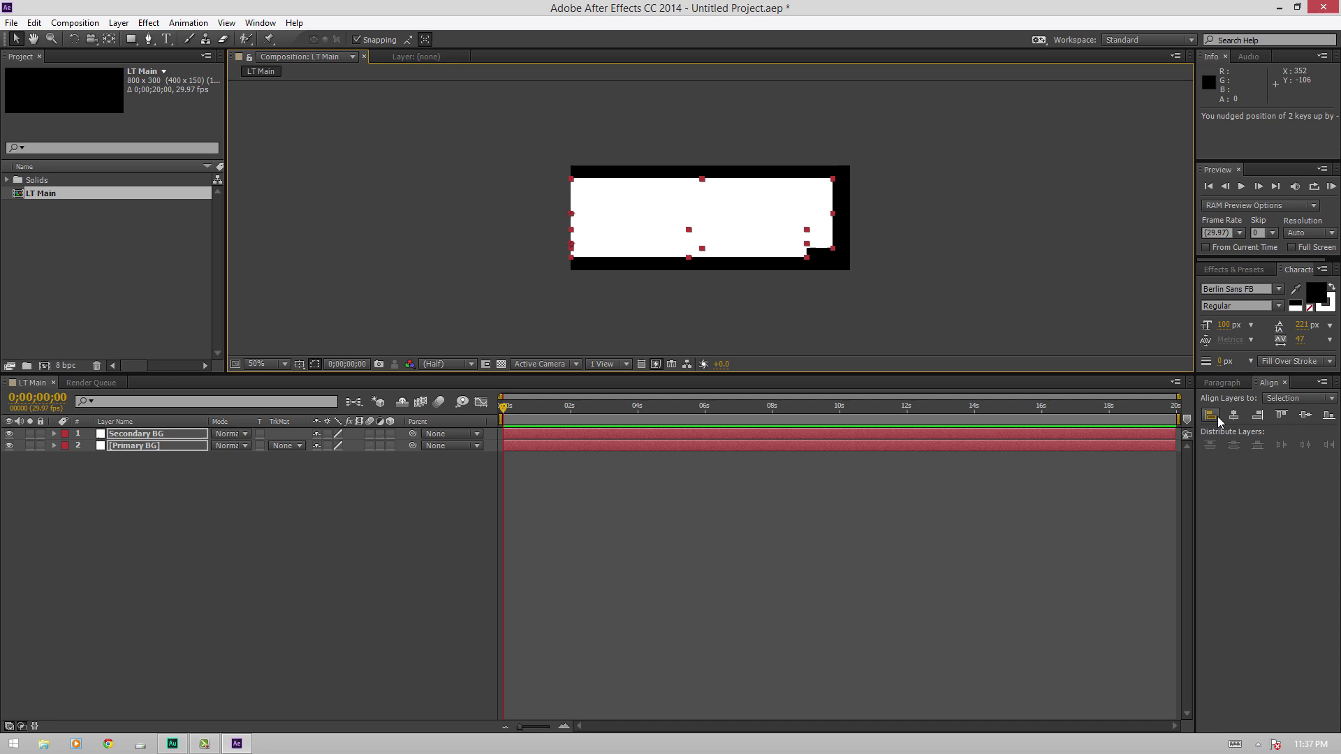
key("ctrl+shift+a")
left_click(1296, 275)
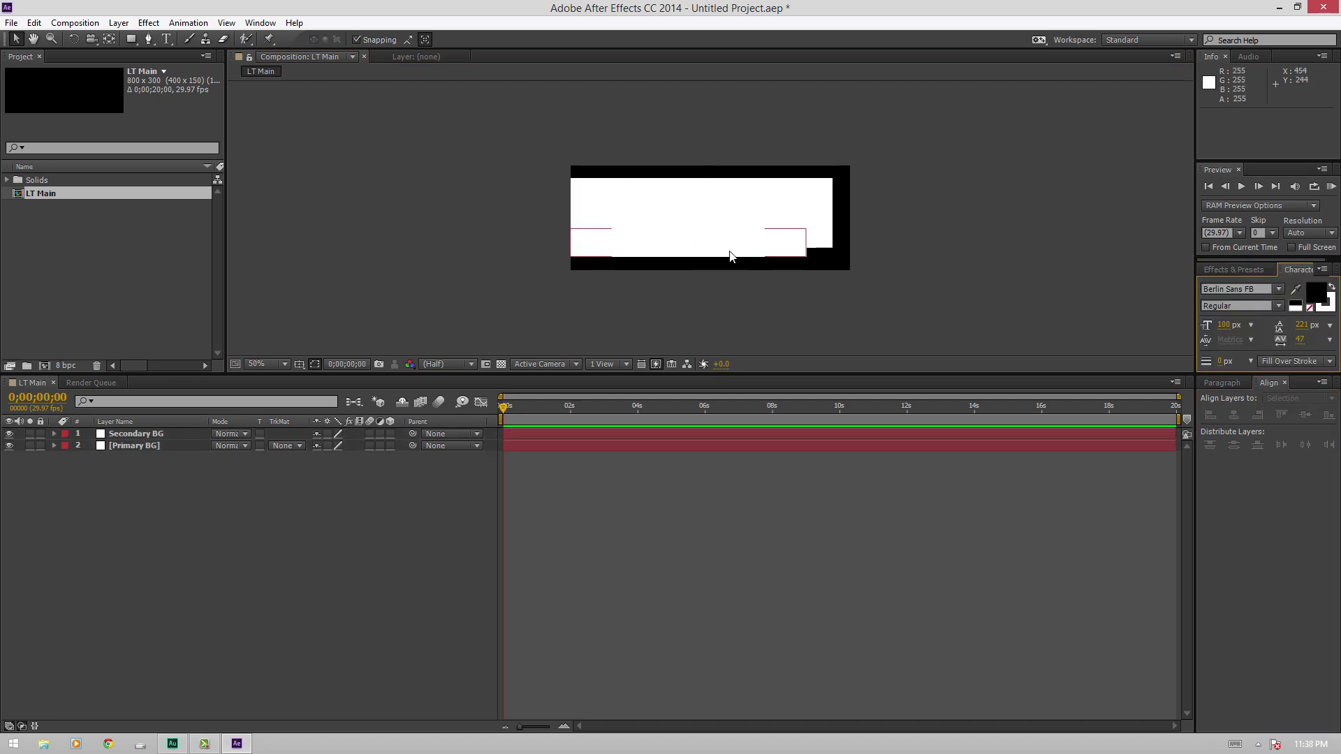
Step: Apply Drop Shadow to the background solids and raise its Softness to about 85
left_click(1222, 272)
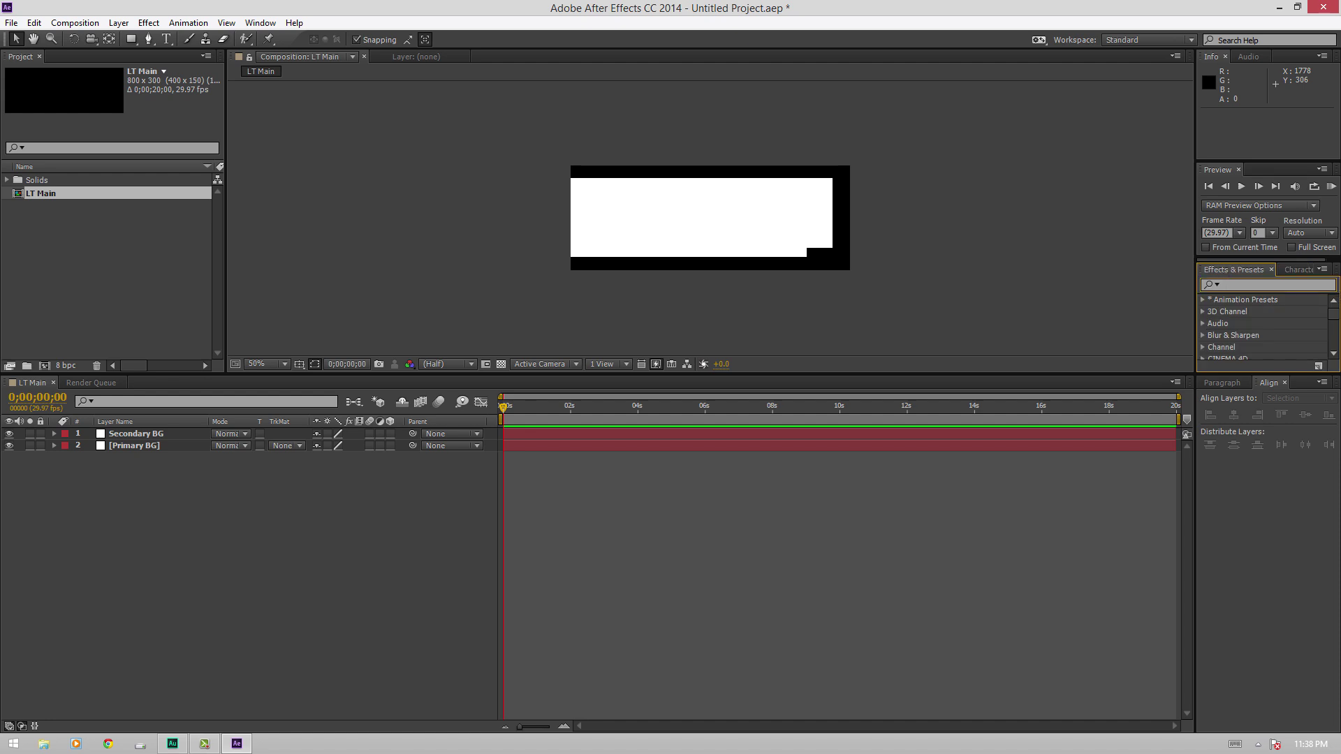
type("drop")
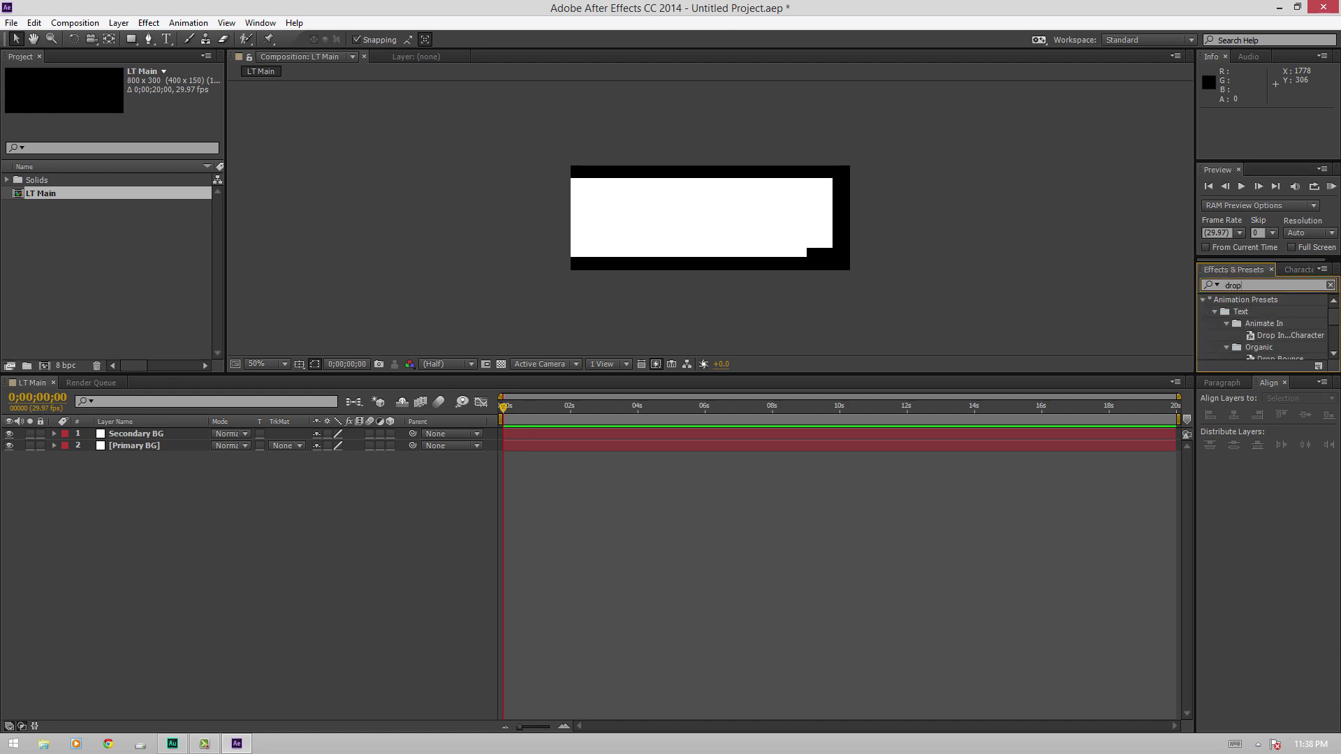
type(" shad")
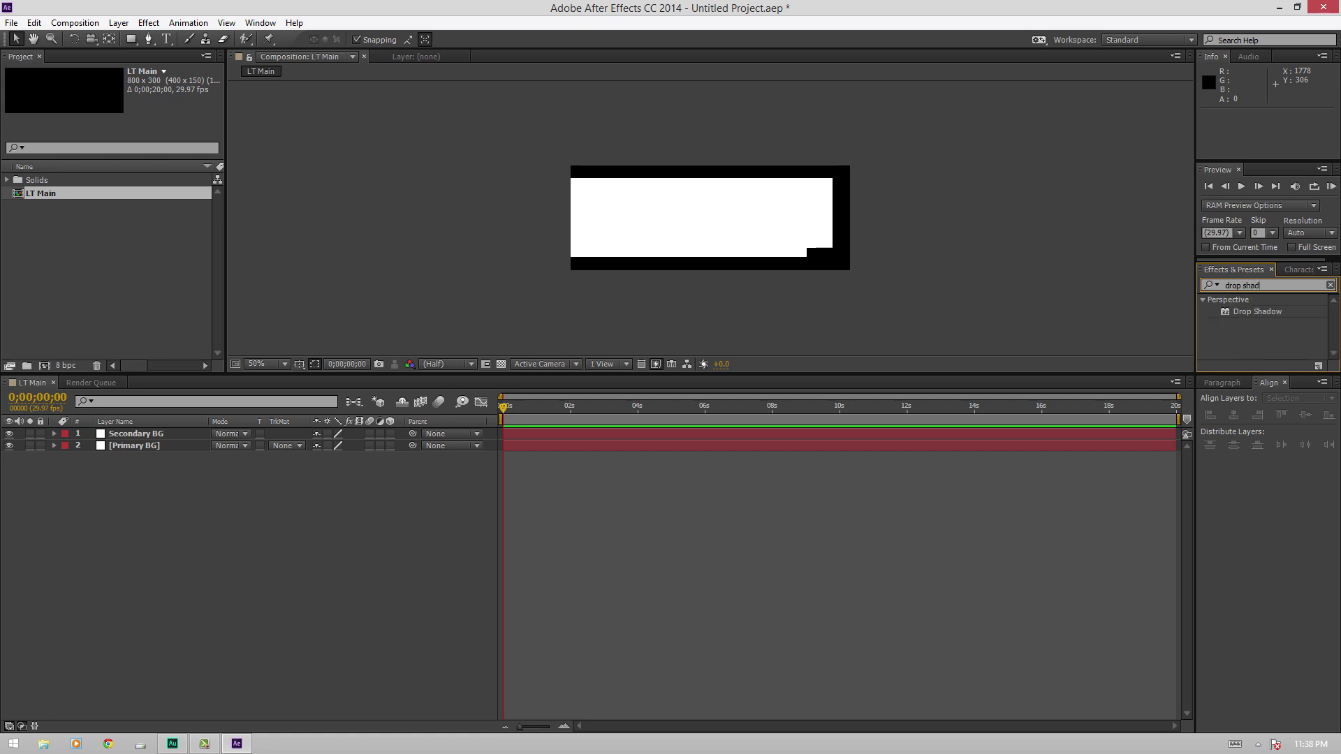
left_click_drag(1261, 316, 137, 436)
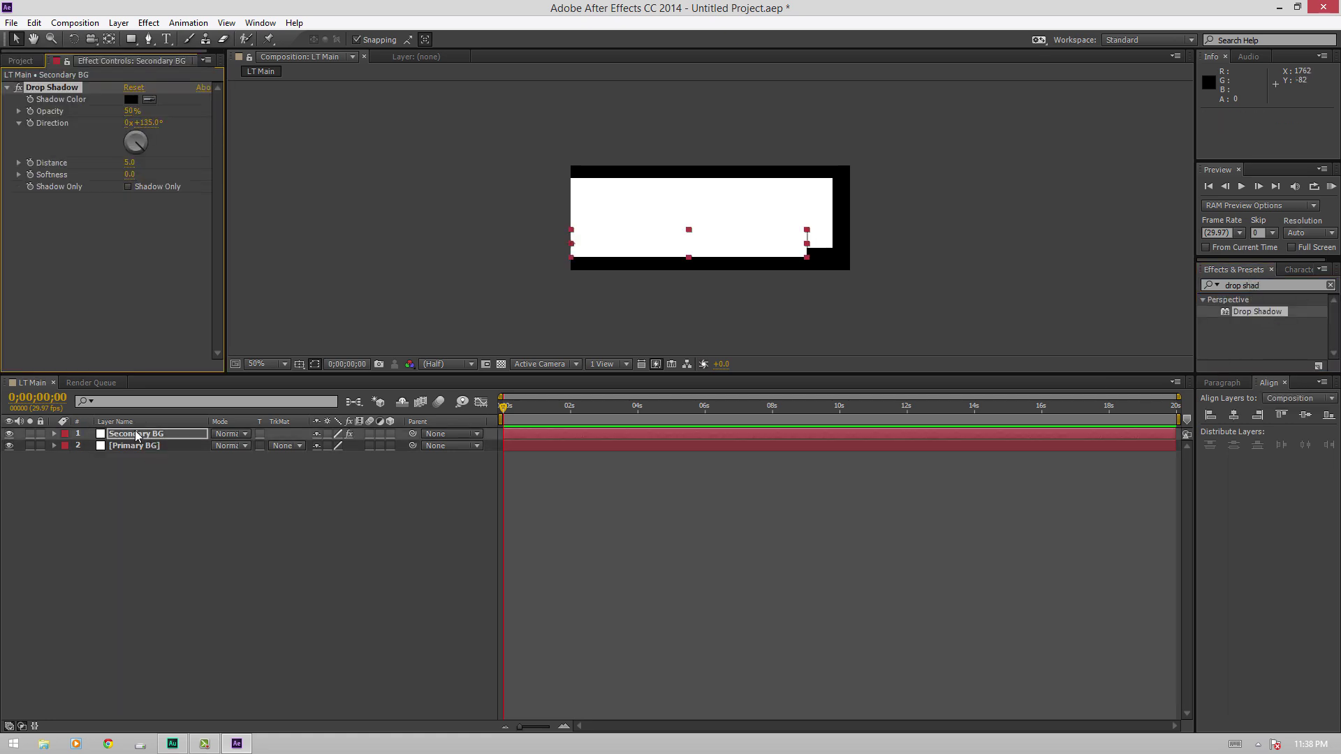
left_click(128, 175)
type("71")
key("Return")
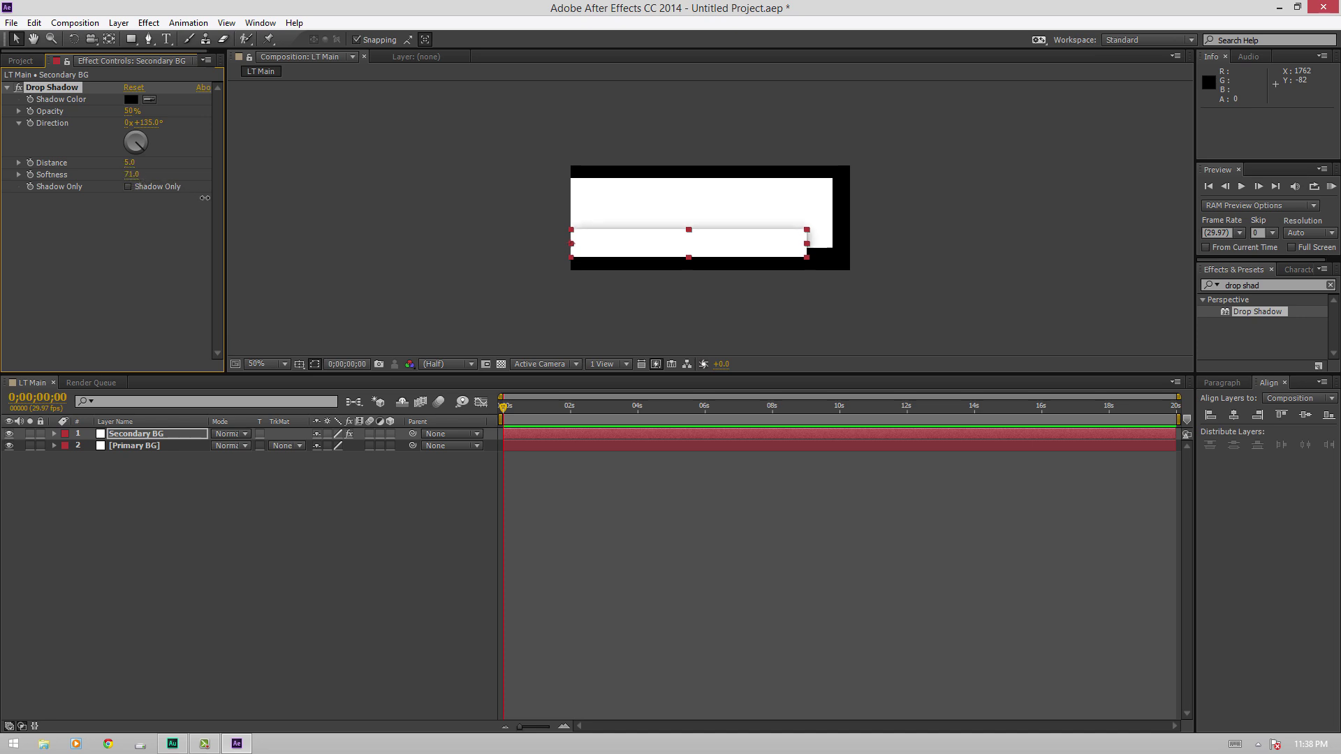
left_click_drag(205, 197, 225, 205)
left_click(128, 448)
left_click(169, 487)
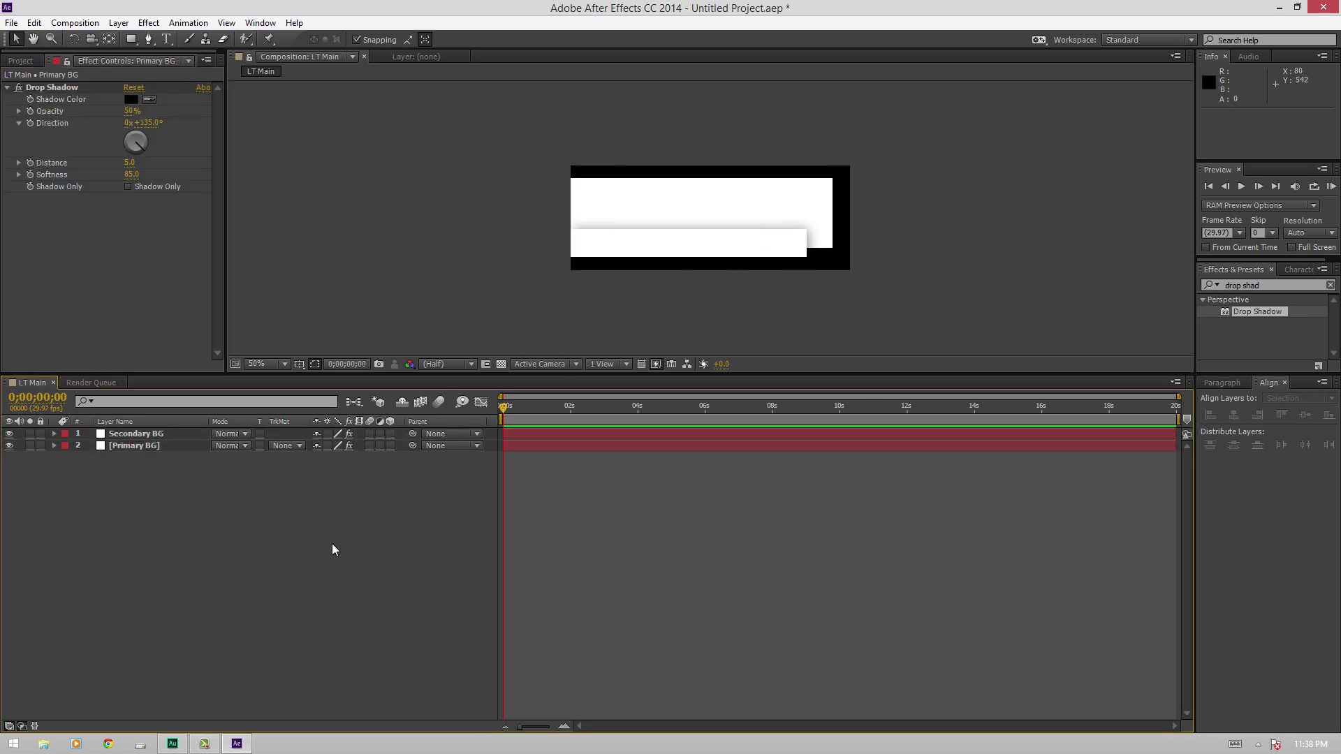
Step: Add a text layer reading PRIMARY TEXT at the top of the white box
key("t")
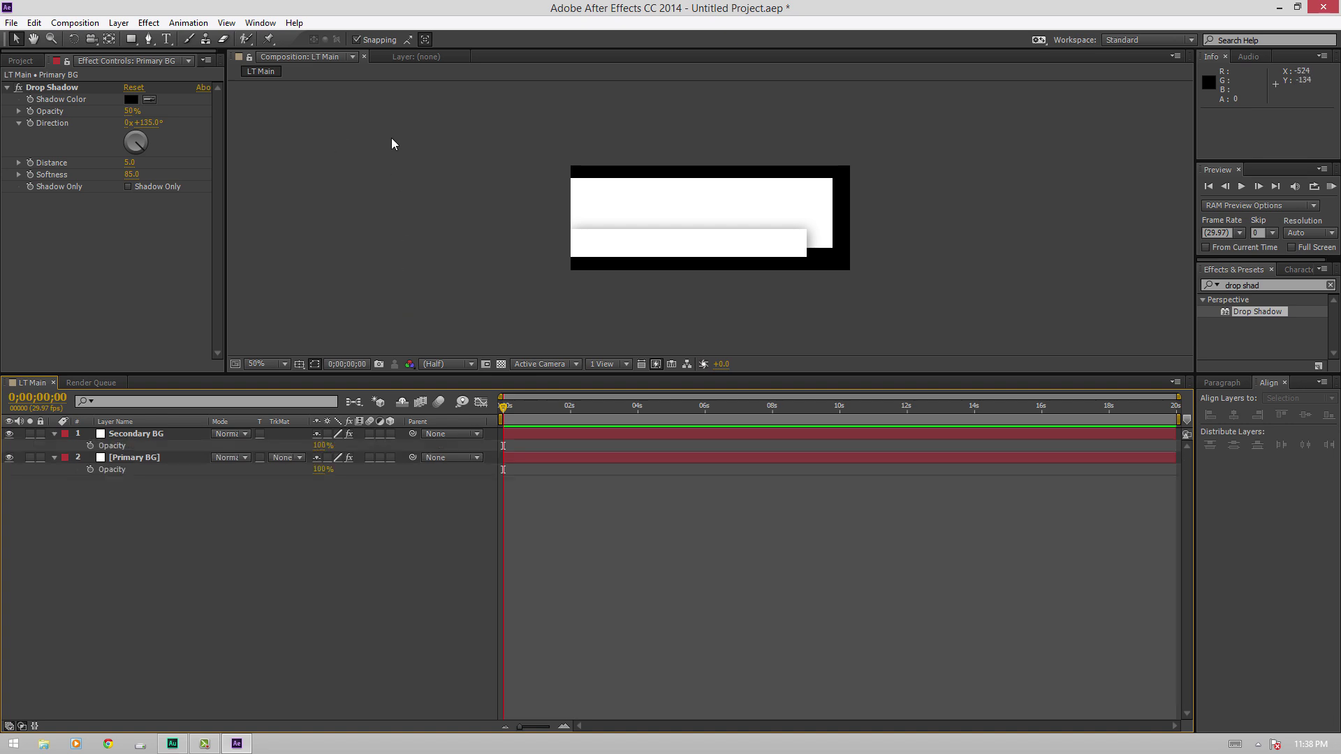
key("ctrl+t")
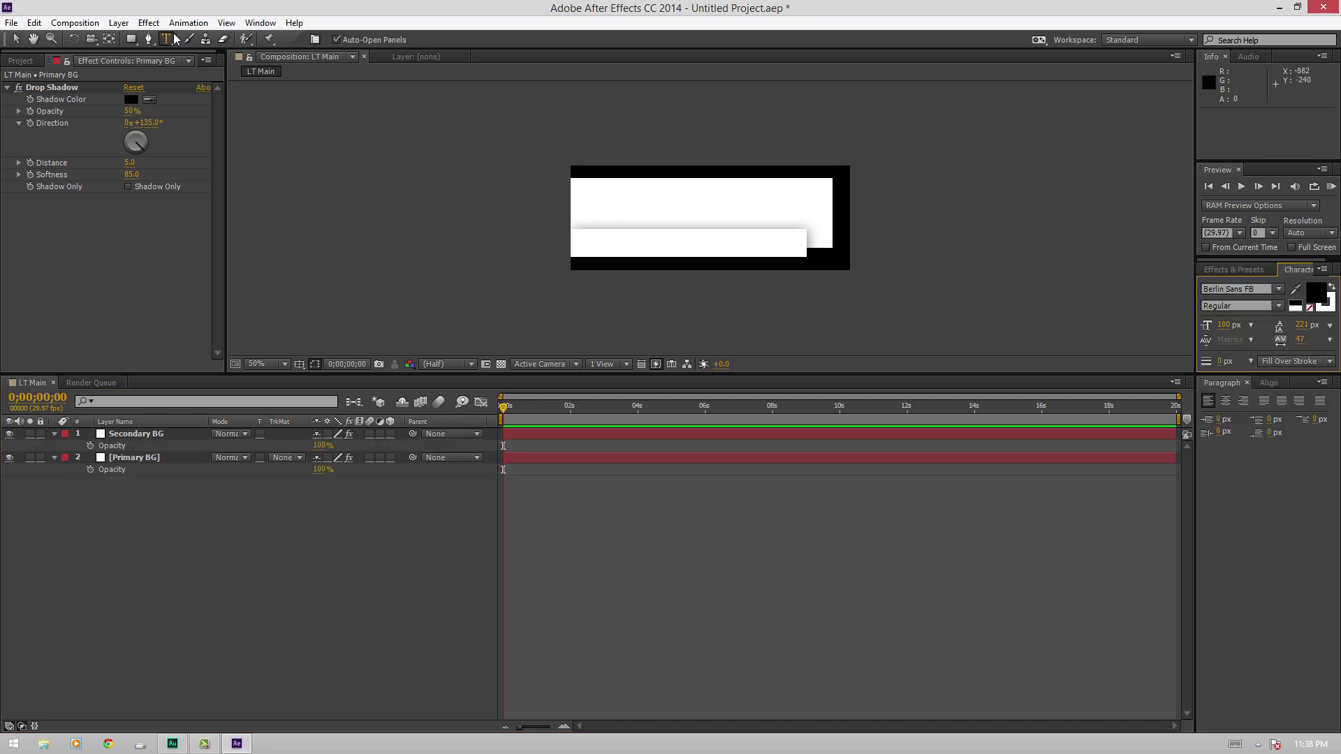
left_click(581, 197)
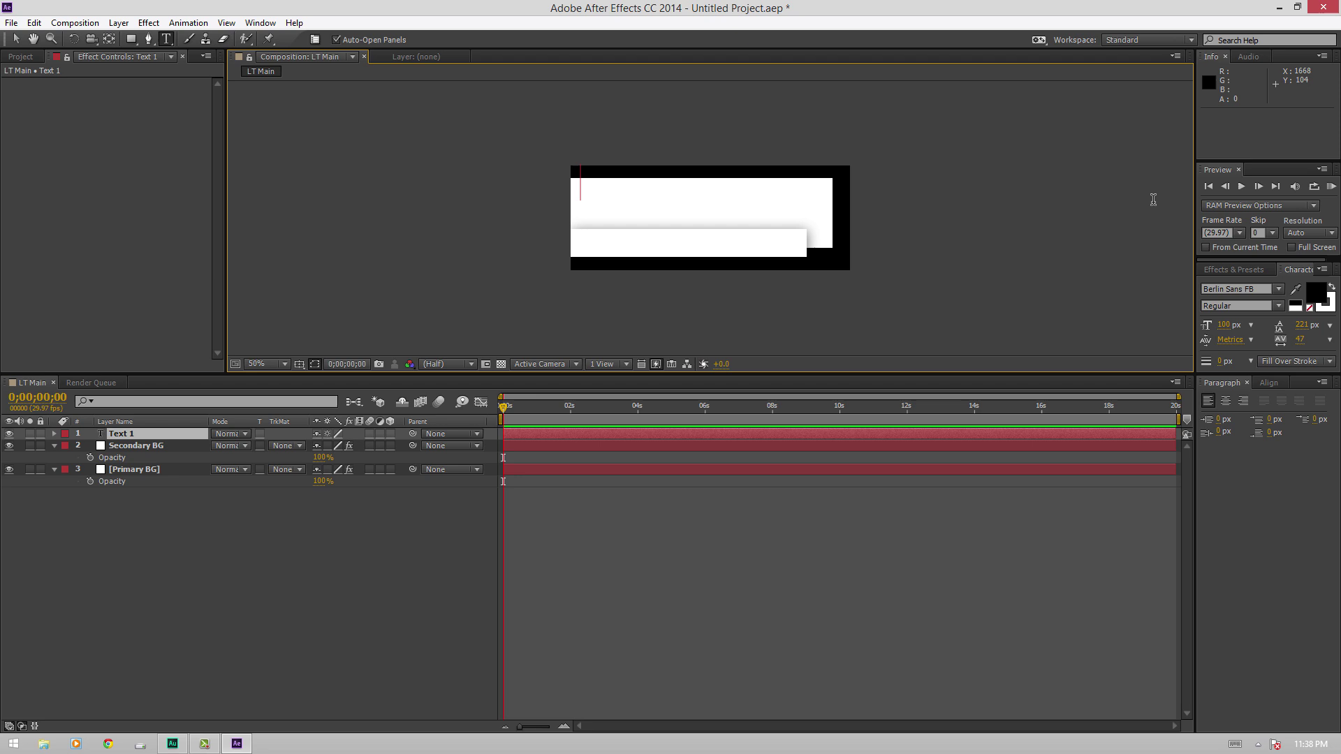
type("PRIMARY TEXT")
Step: Change the PRIMARY TEXT font to AvantGardeExtLitIT
key("ctrl+a")
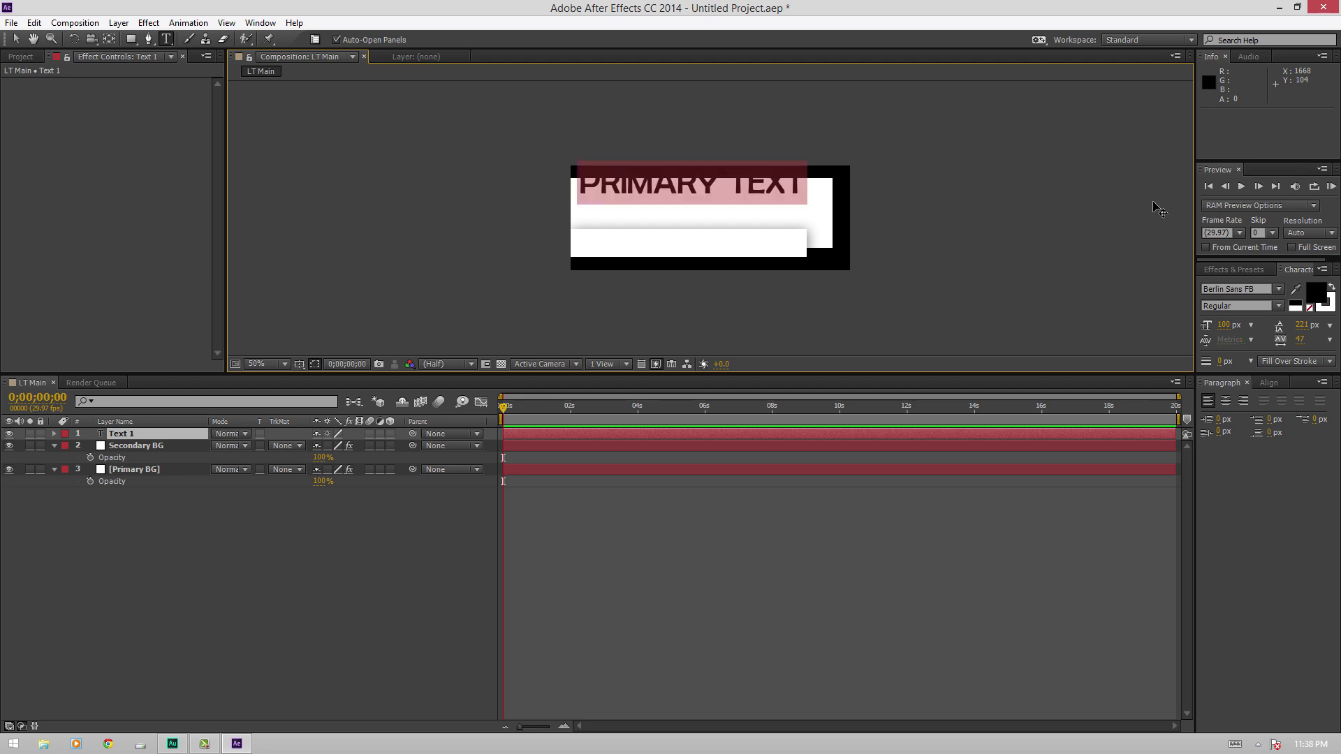
left_click(1214, 300)
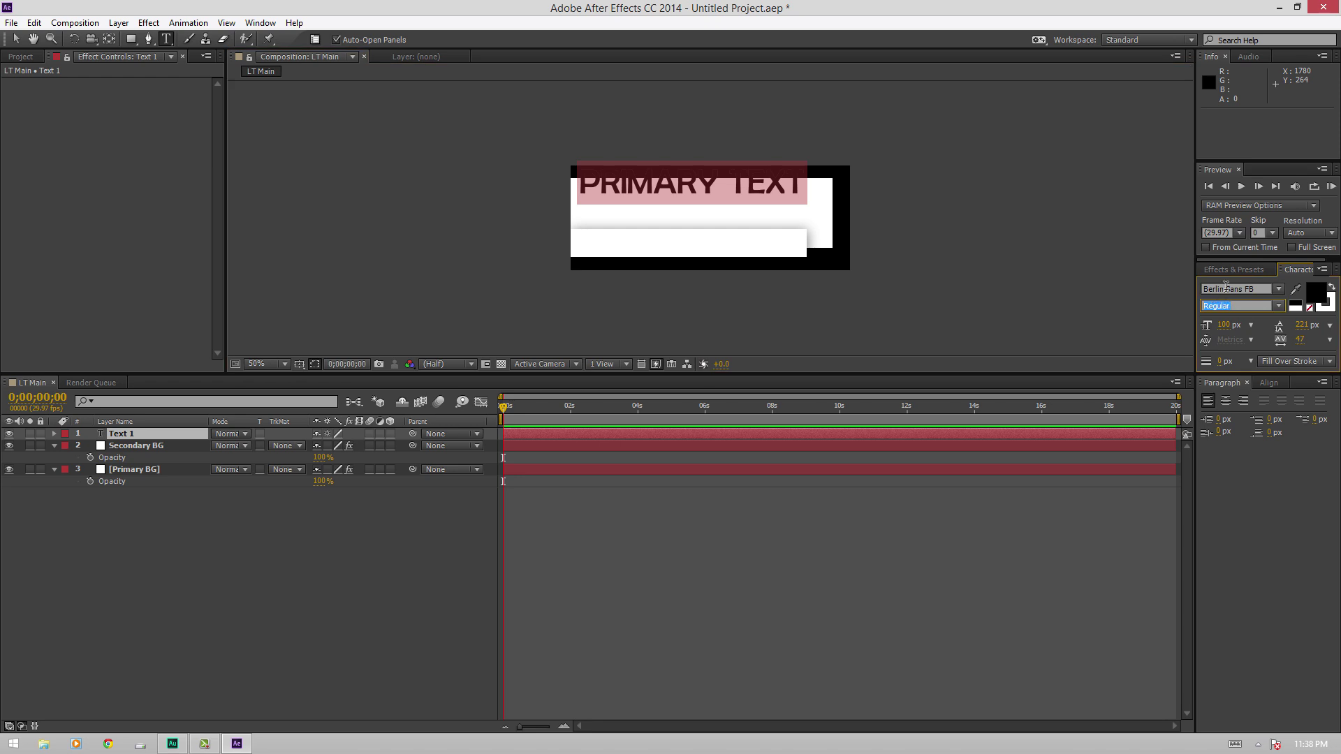
left_click(1234, 269)
type("drop shad")
left_click(1299, 270)
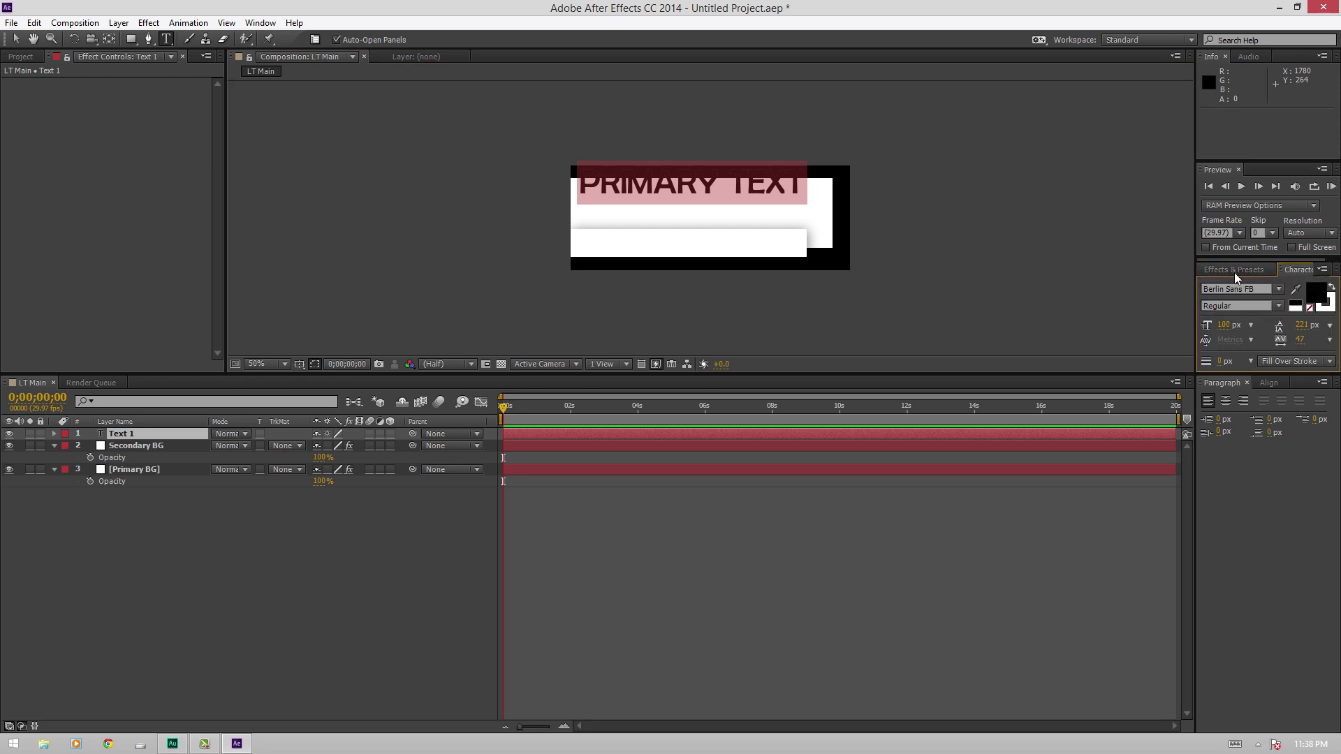
left_click(1215, 289)
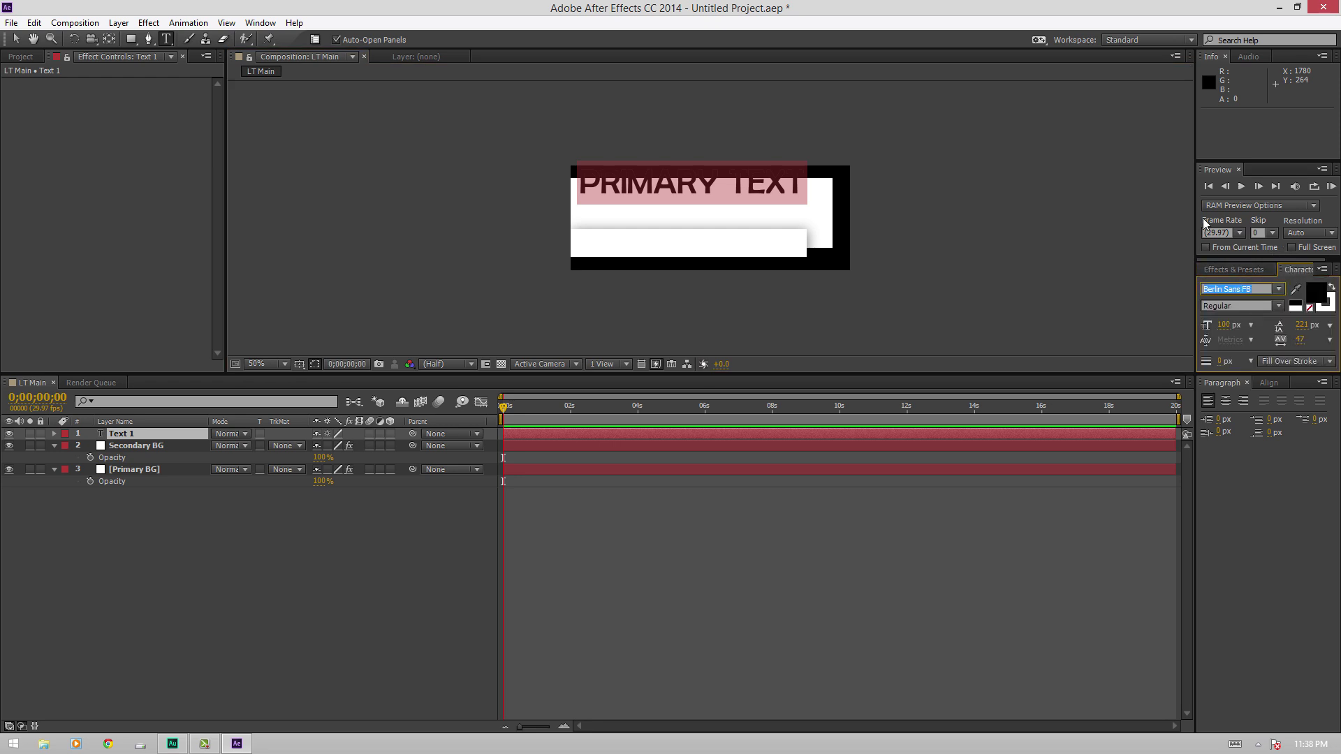
type("AvantGardeExtLitIT")
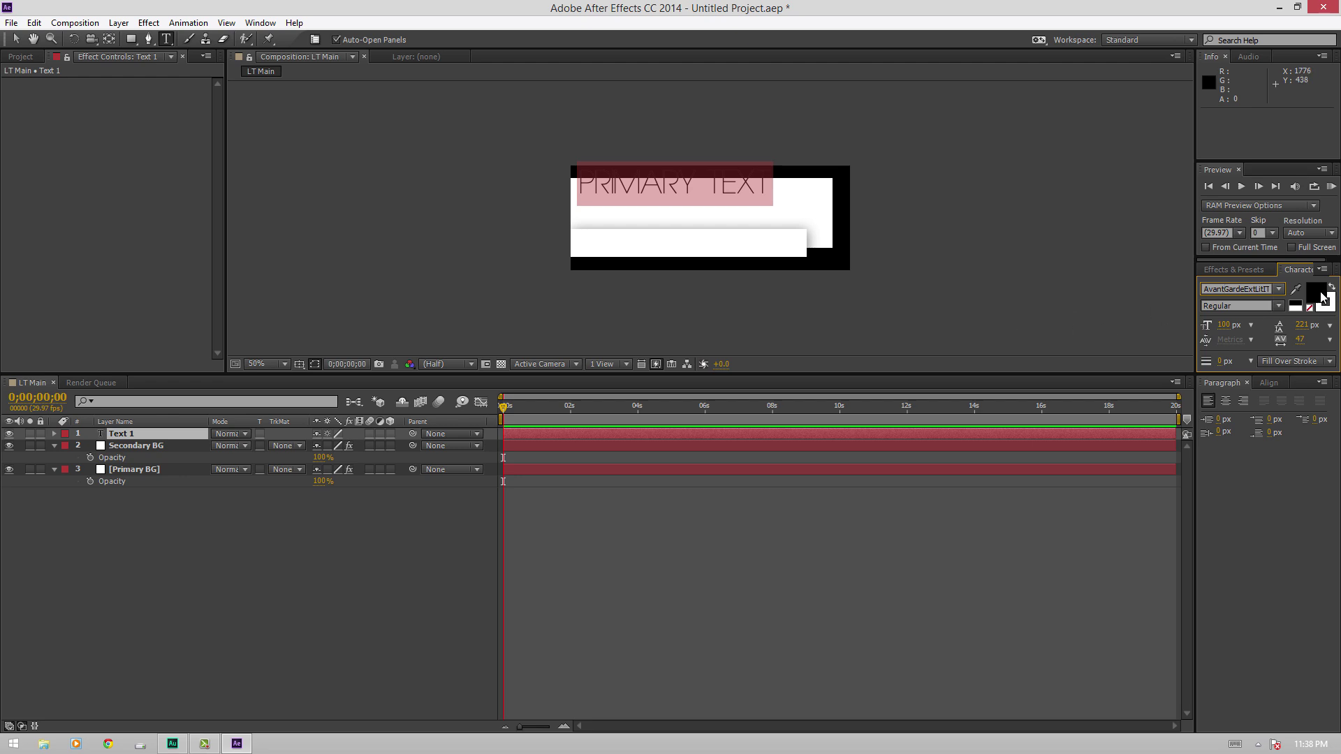
left_click(15, 38)
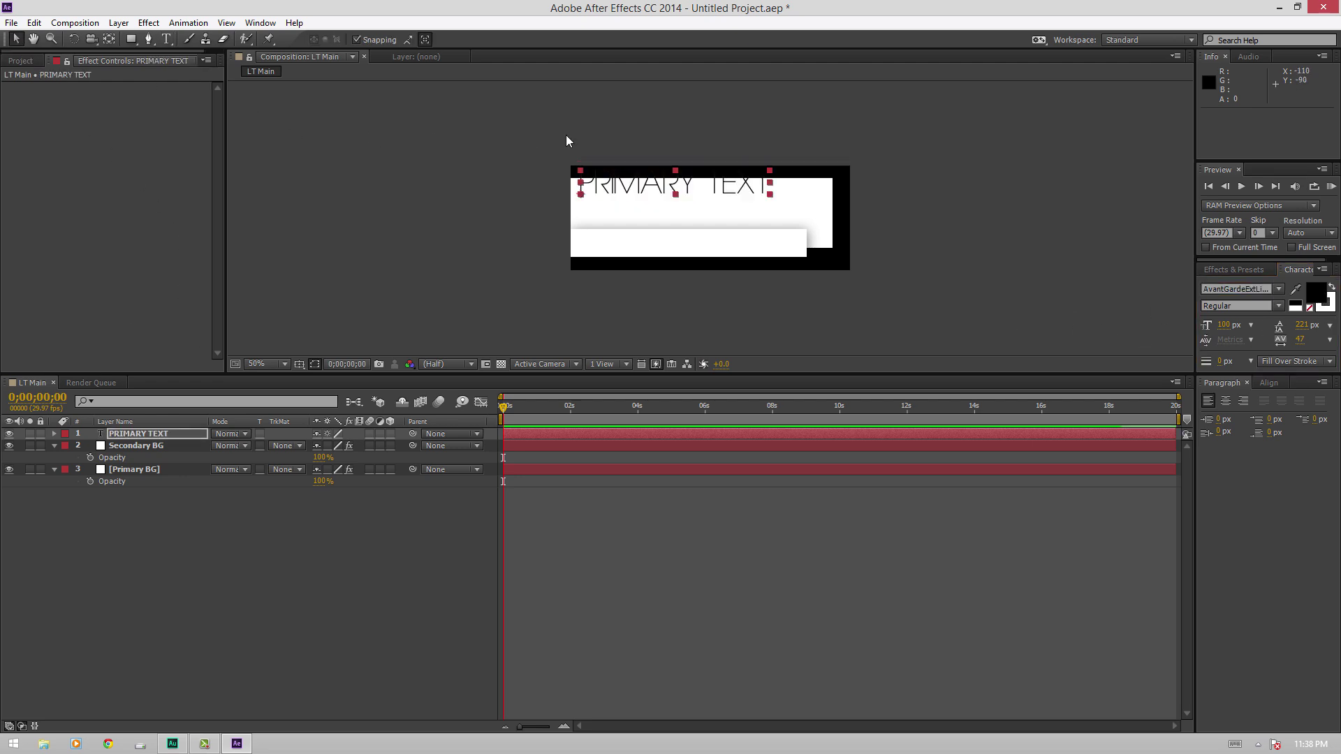
Step: Turn off snapping, right-align PRIMARY TEXT and slide it right within the box
left_click_drag(701, 191, 728, 219)
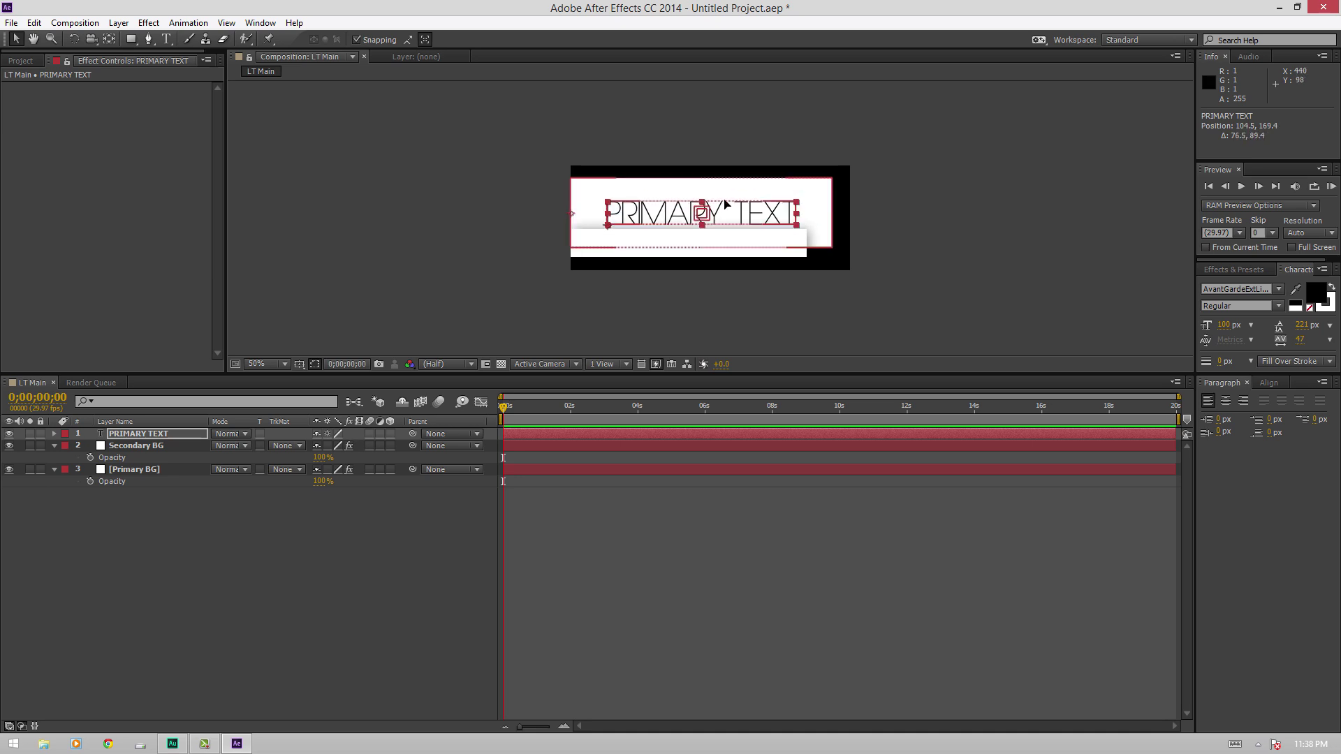
left_click(358, 39)
left_click_drag(756, 219, 769, 209)
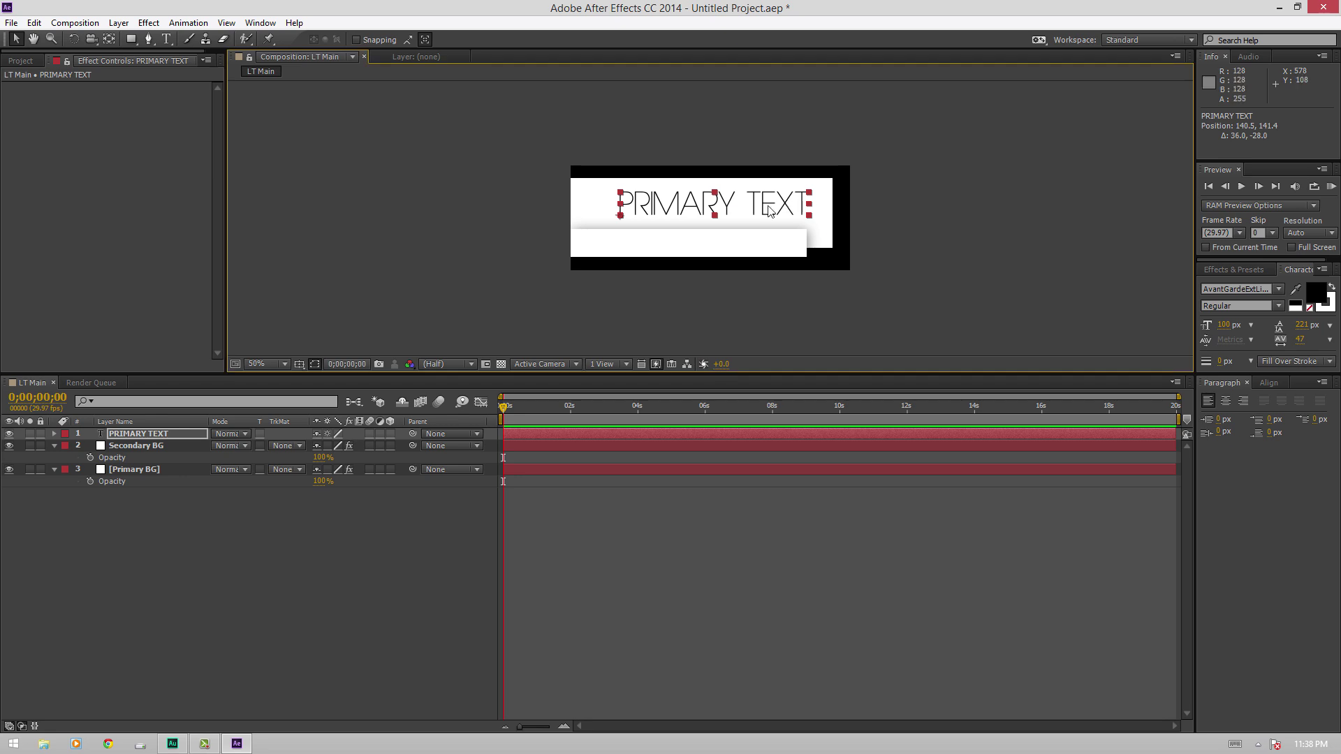
left_click(1248, 401)
left_click_drag(697, 211, 890, 203)
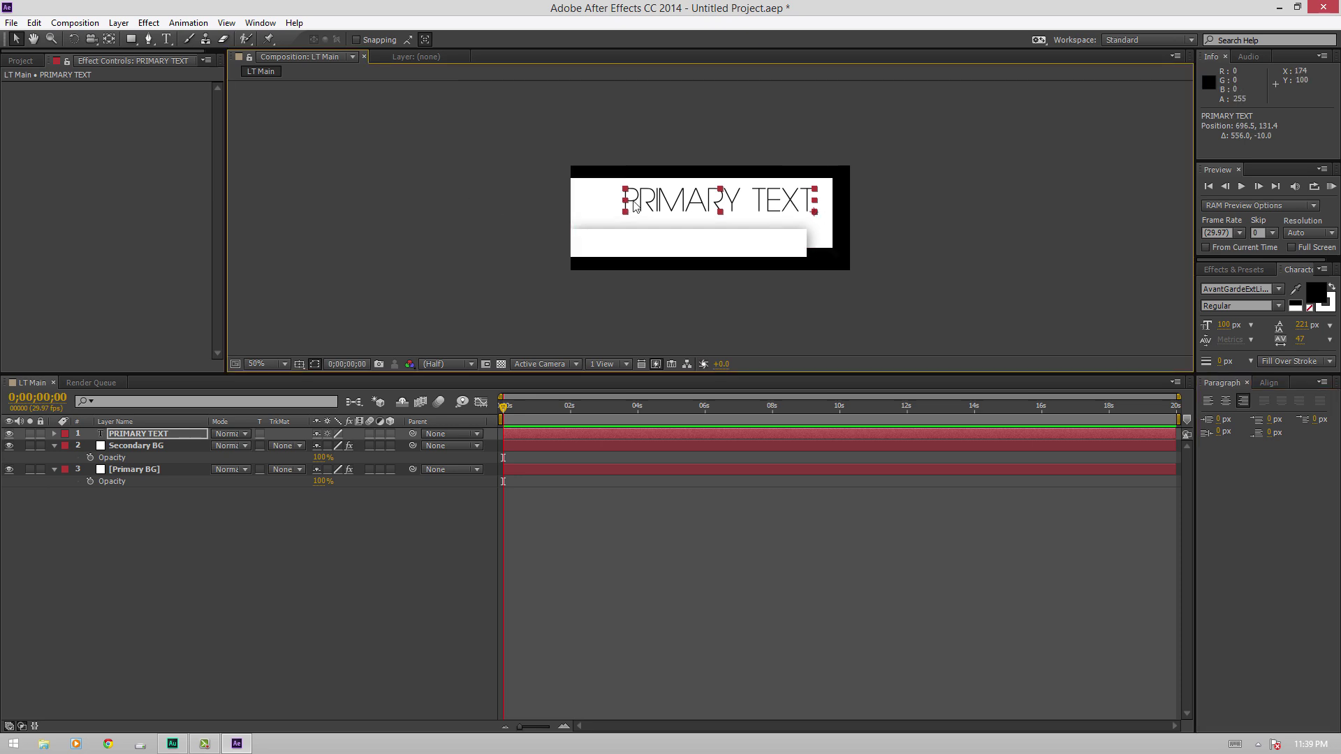
left_click_drag(699, 204, 701, 202)
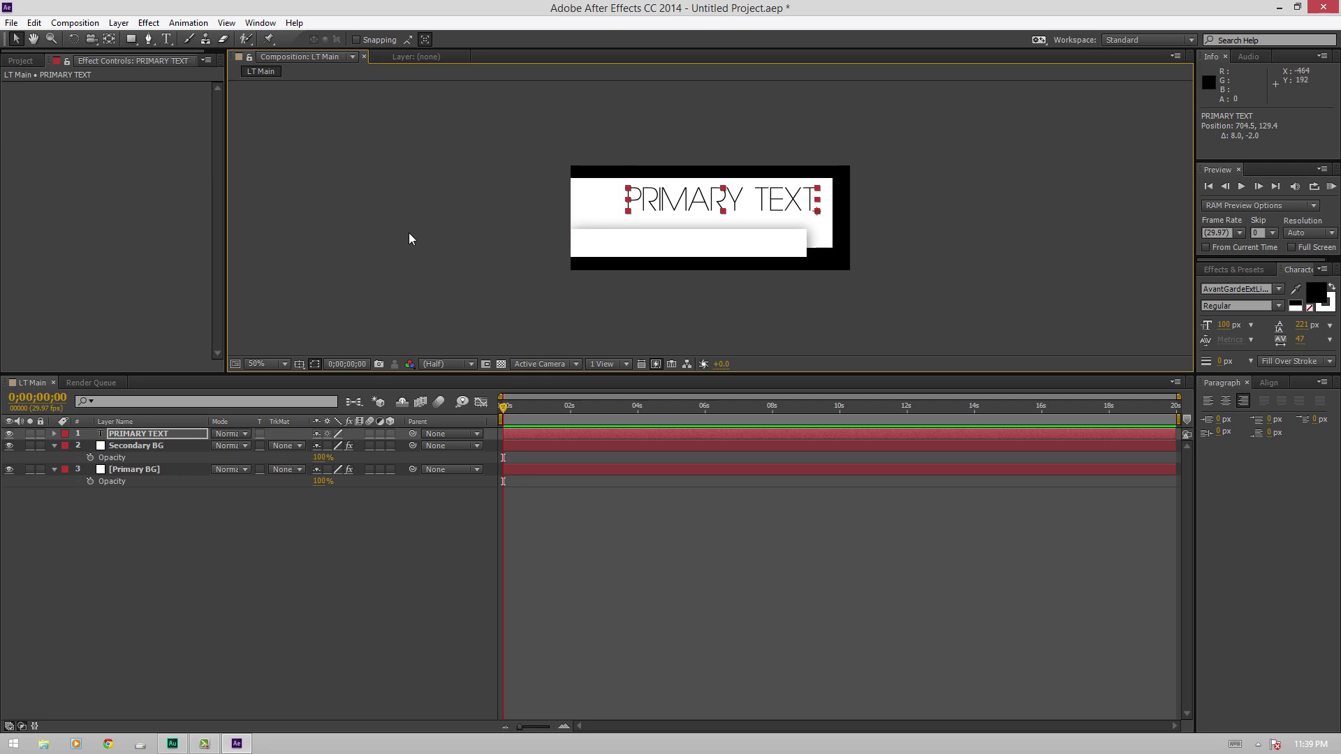
Step: Set PRIMARY TEXT's font size to 113 px and nudge it into final position
left_click(1235, 325)
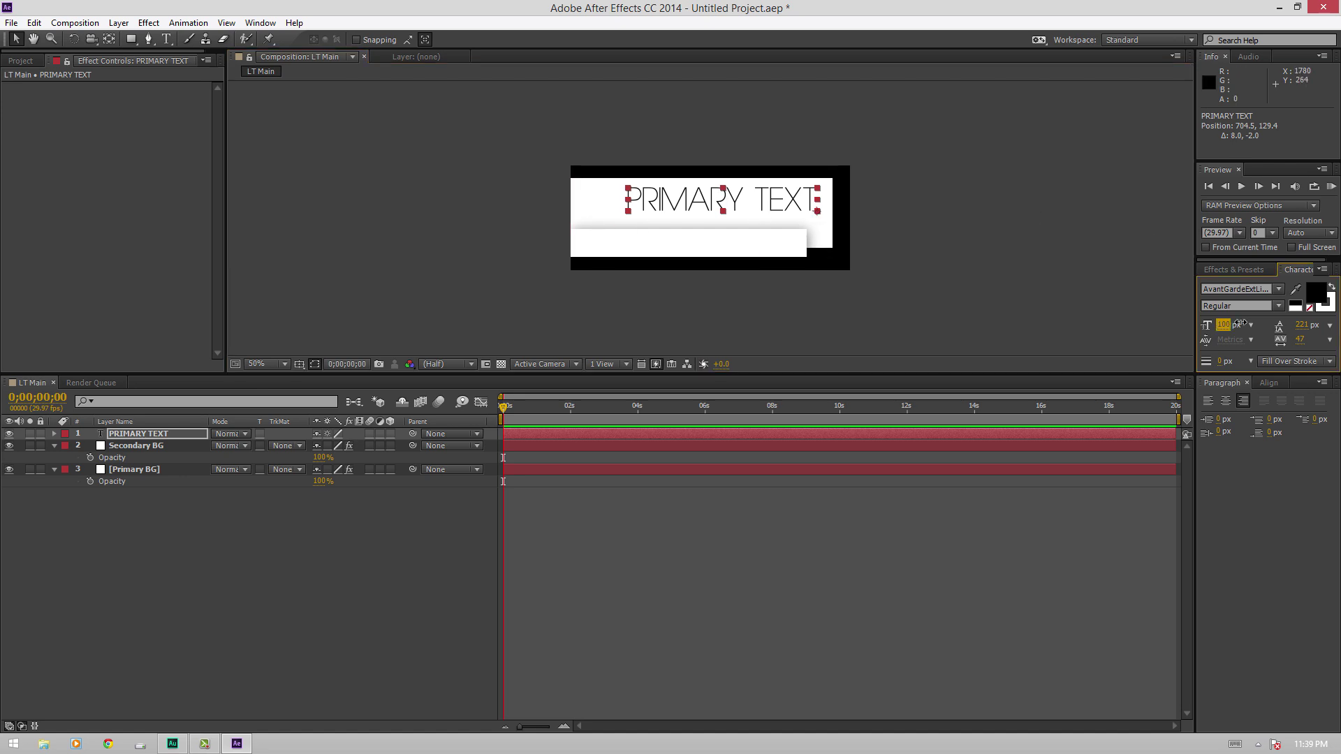
mouse_move(1240, 323)
left_mouse_down()
mouse_move(1264, 323)
mouse_move(1250, 324)
left_mouse_up()
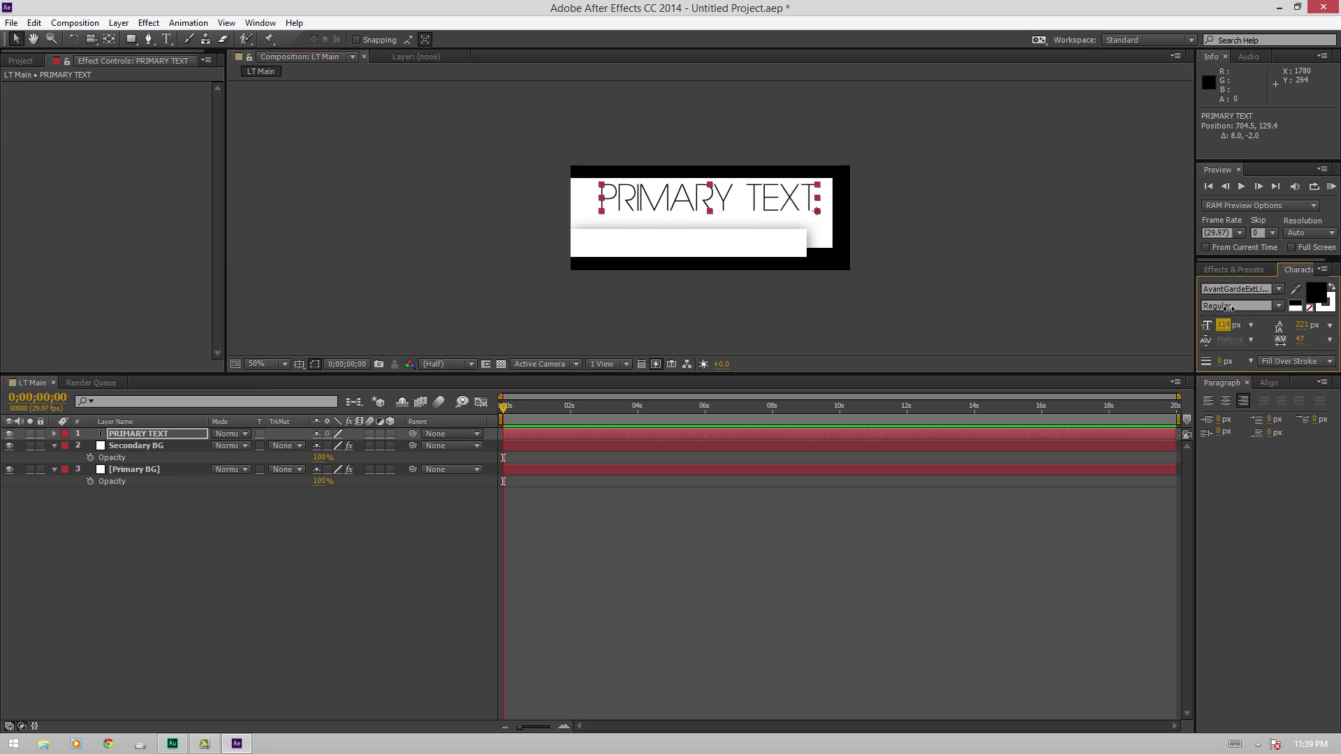
key("Down")
left_click(901, 231)
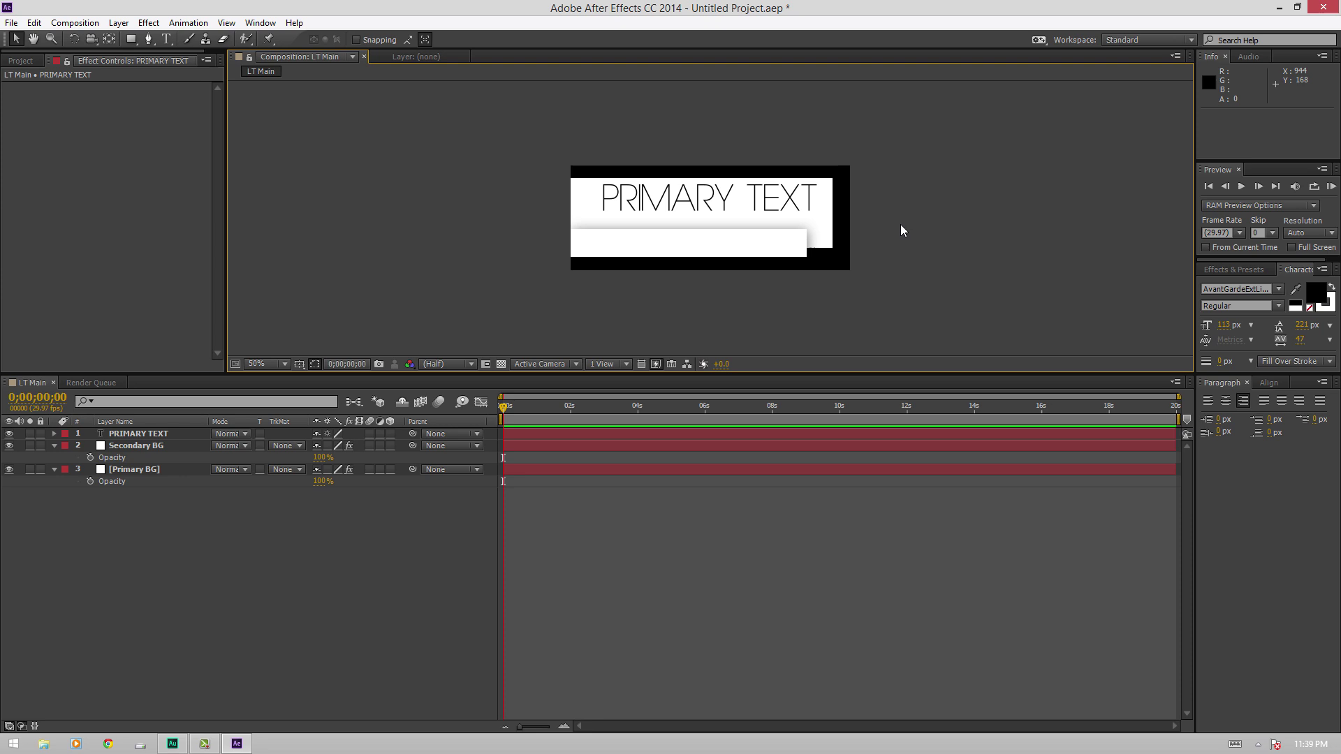
left_click_drag(768, 195, 768, 197)
key("Down")
key("Down")
key("Down")
key("Down")
key("Down")
key("Down")
key("Down")
key("Down")
key("Down")
key("Down")
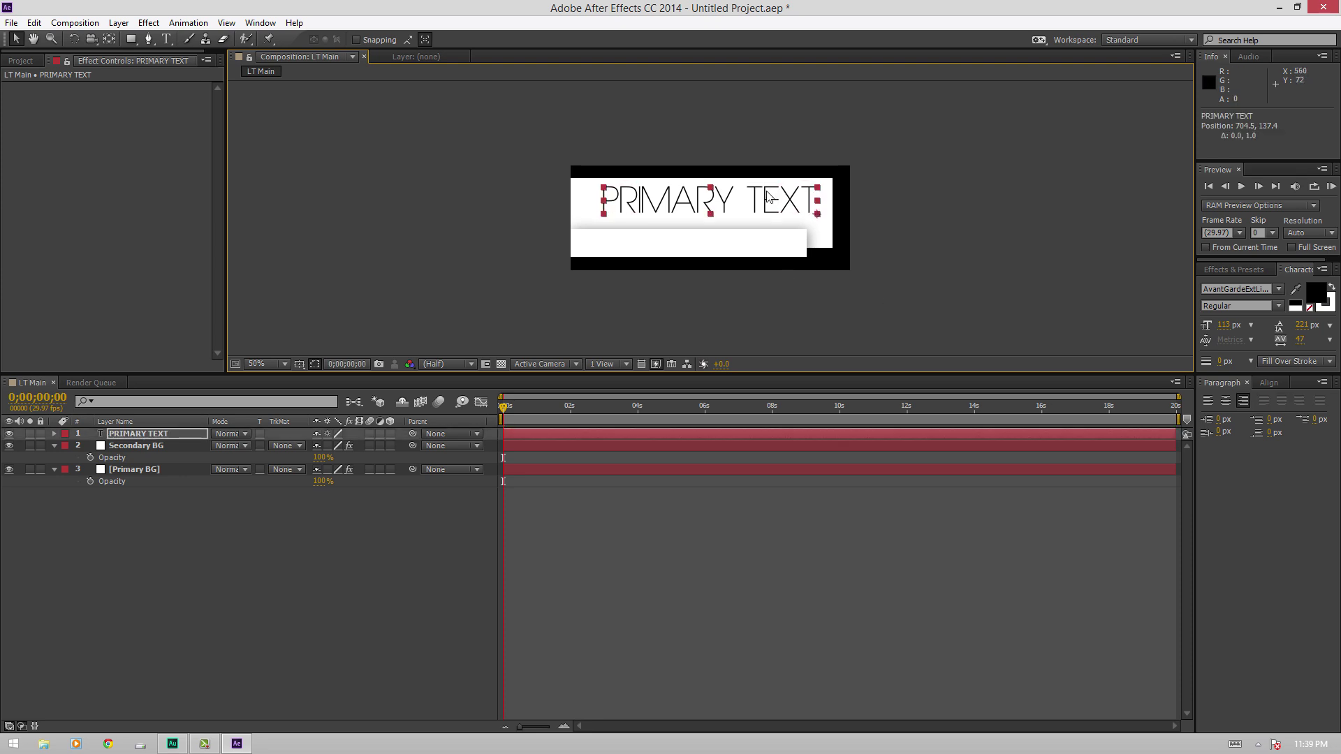
key("Right")
key("Right")
key("Right")
key("Right")
key("Right")
key("Right")
key("Right")
key("Right")
key("Right")
key("Right")
key("Right")
key("Right")
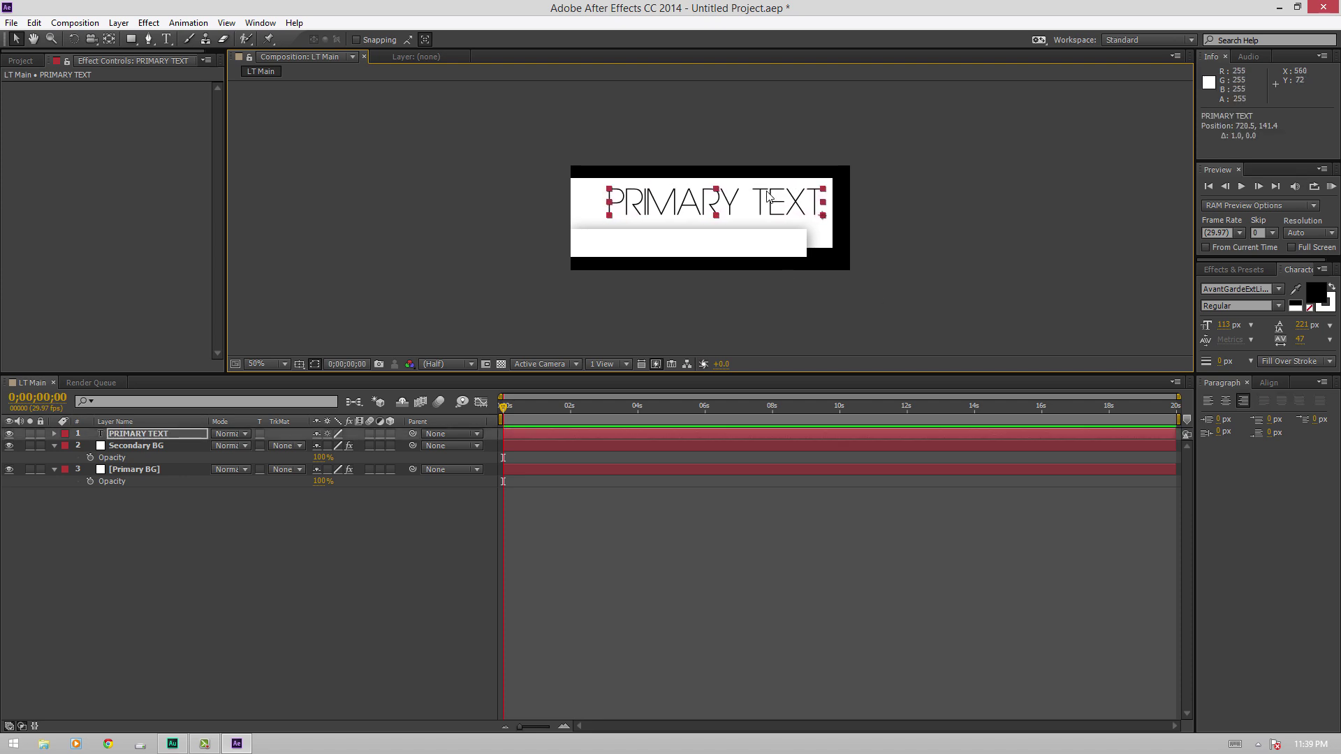
left_click(400, 522)
Step: Parent the PRIMARY TEXT layer to Primary BG
left_click(139, 437)
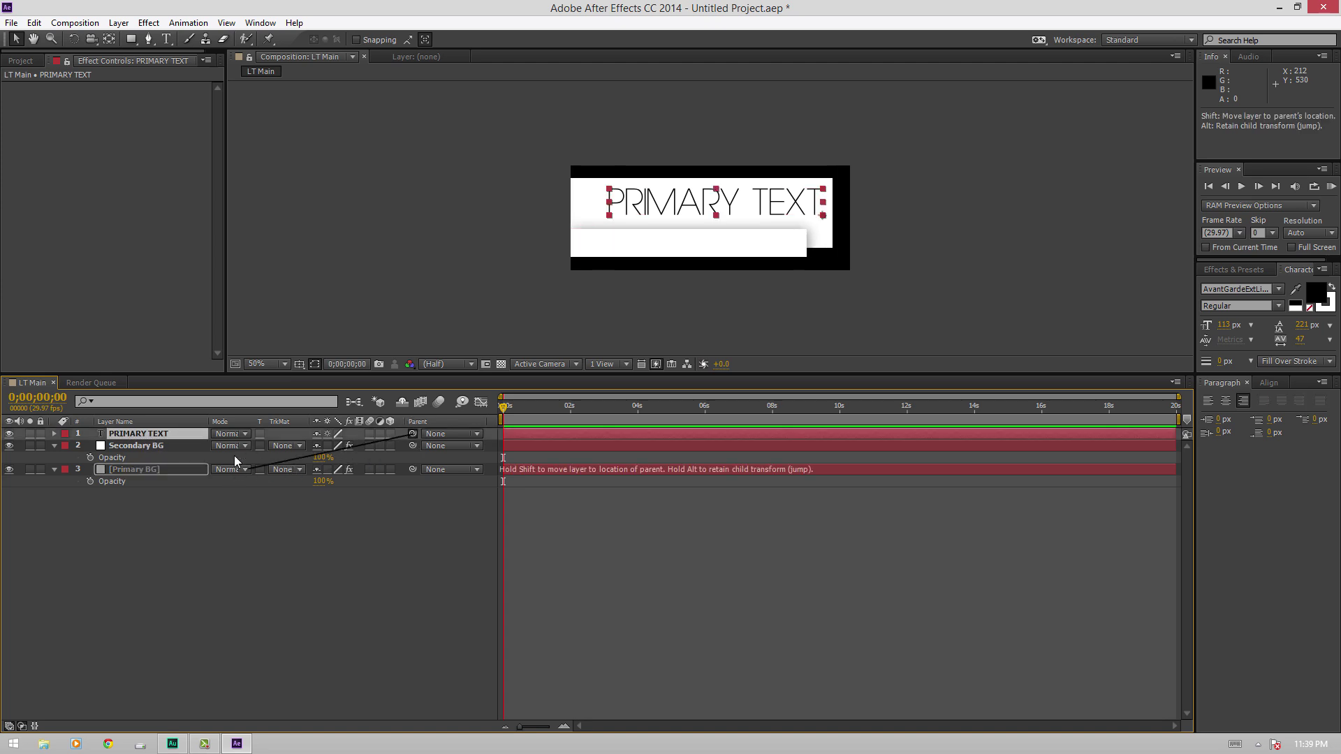
left_click_drag(233, 456, 183, 467)
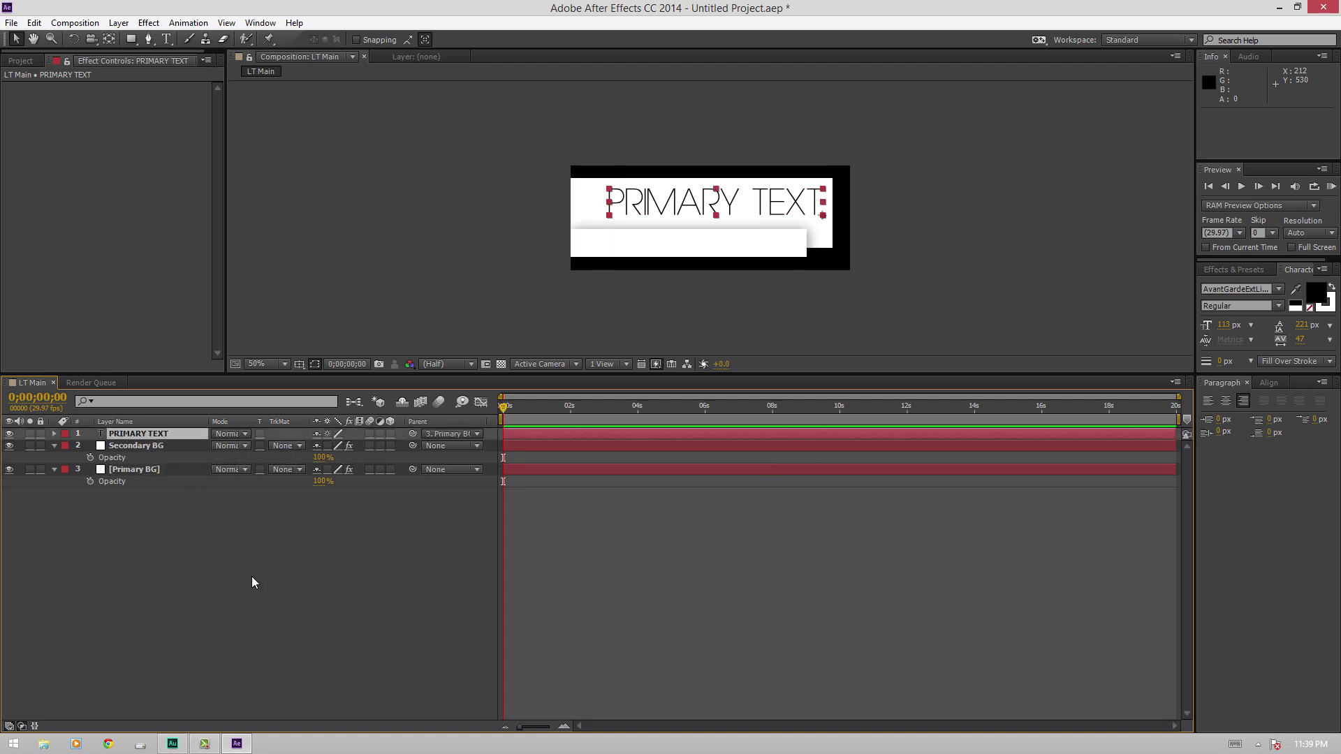
left_click(252, 577)
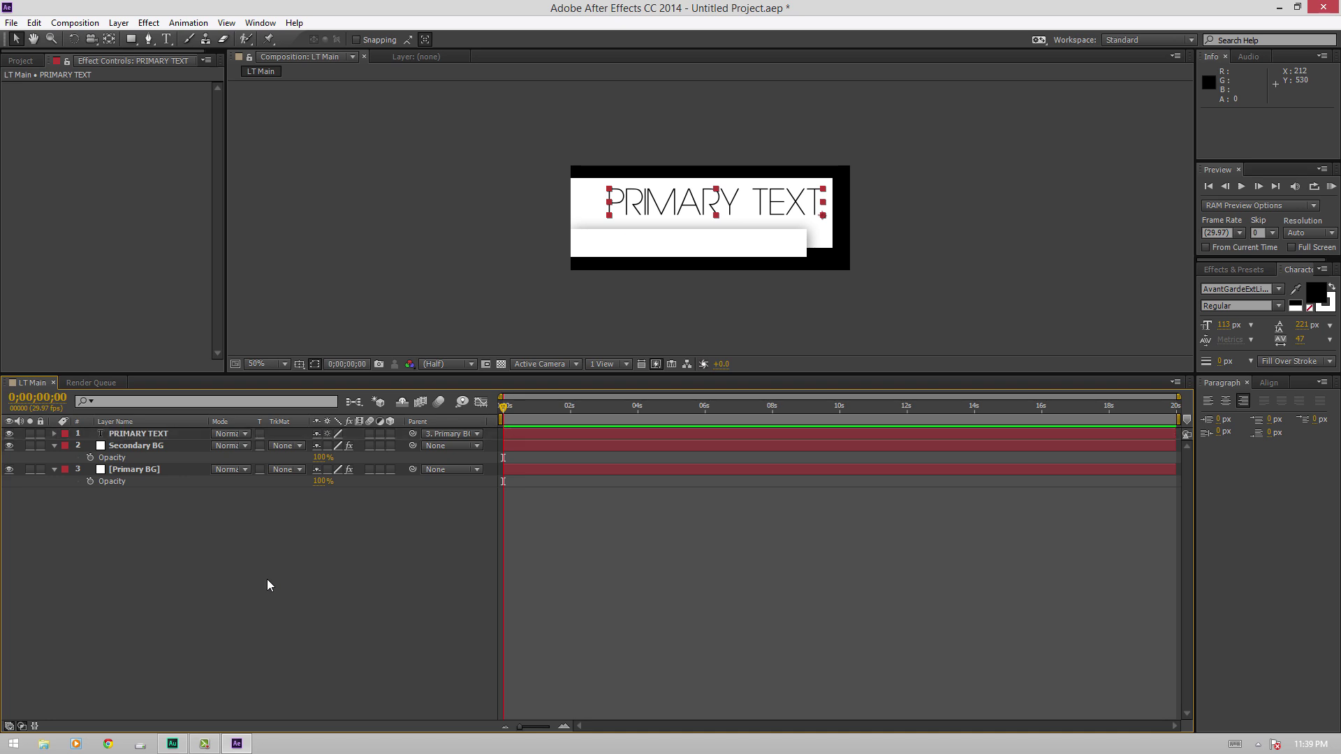
Step: Duplicate PRIMARY TEXT and rename the copy 'Seconday Text'
left_click(148, 434)
key("ctrl+d")
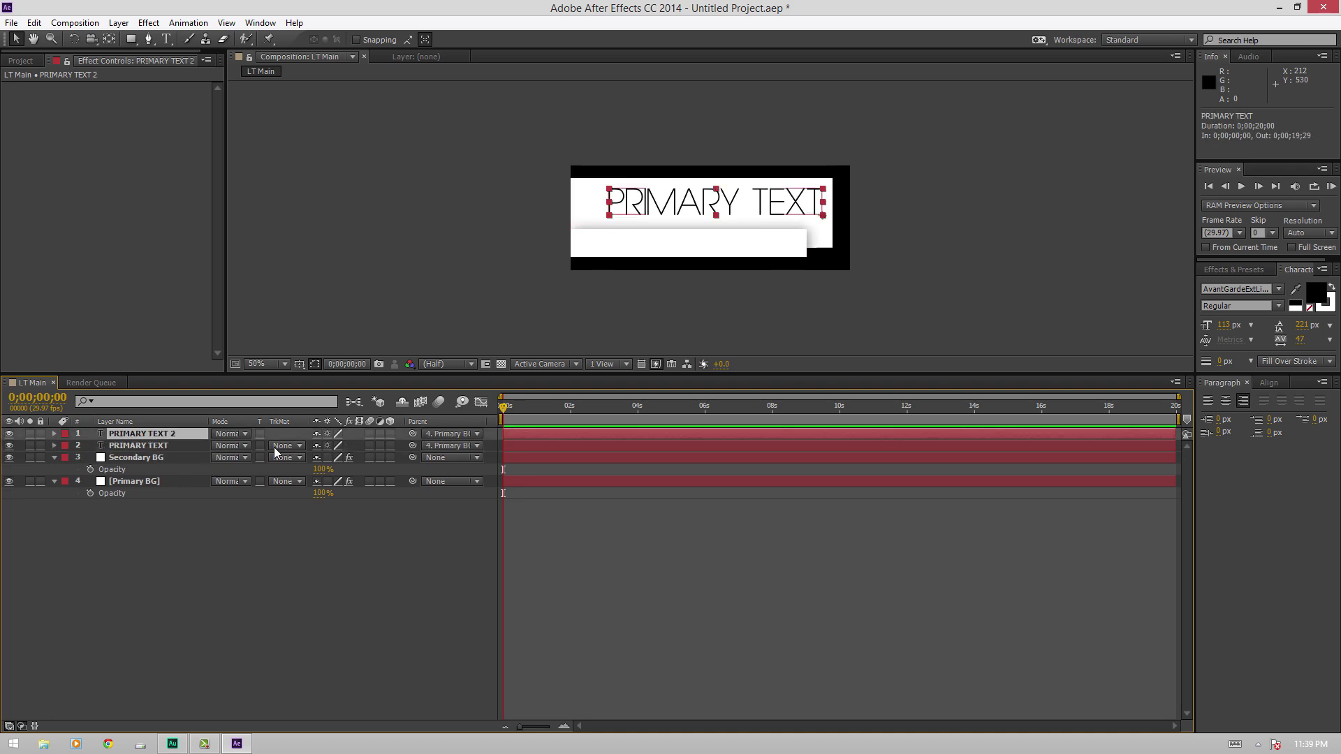
key("Return")
type("S")
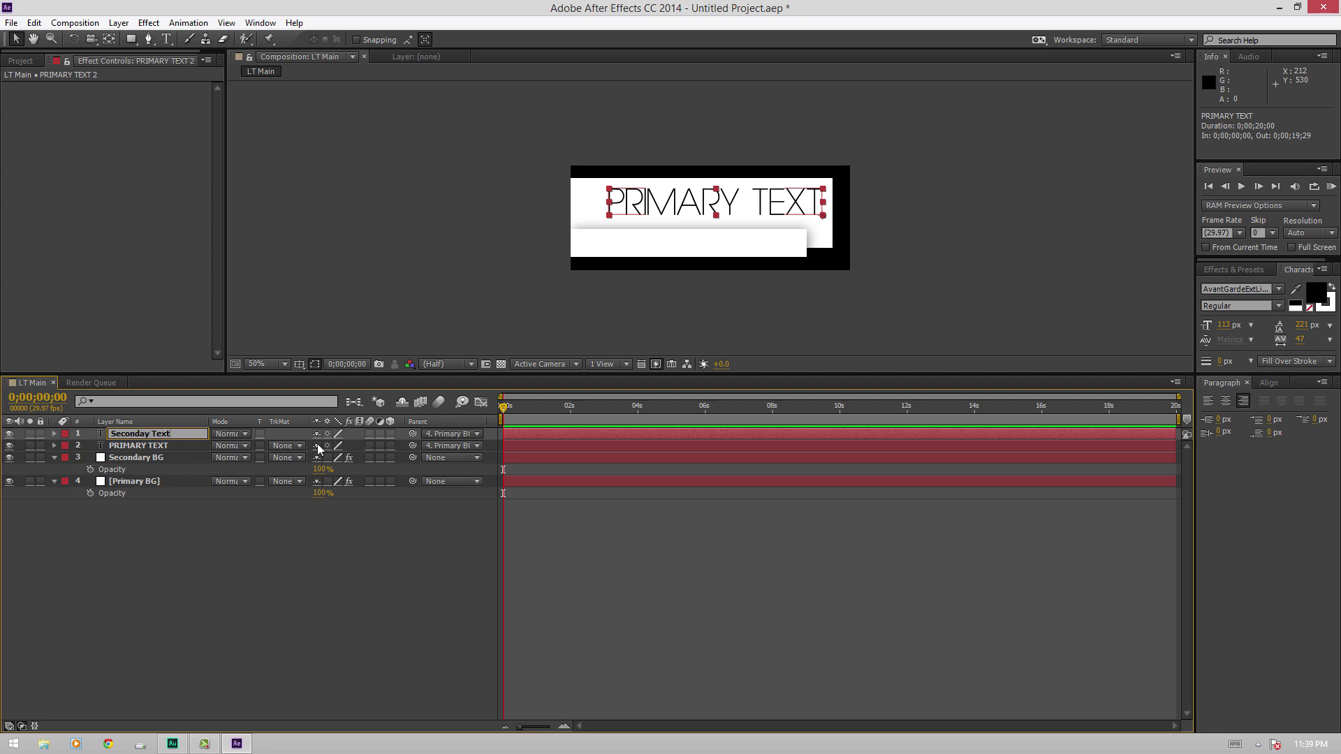
type("econday Text")
key("Return")
Step: Move the duplicate onto the lower bar, retype it as 'secondary text' and shrink it to 62 px
left_click_drag(760, 208, 747, 242)
double_click(742, 238)
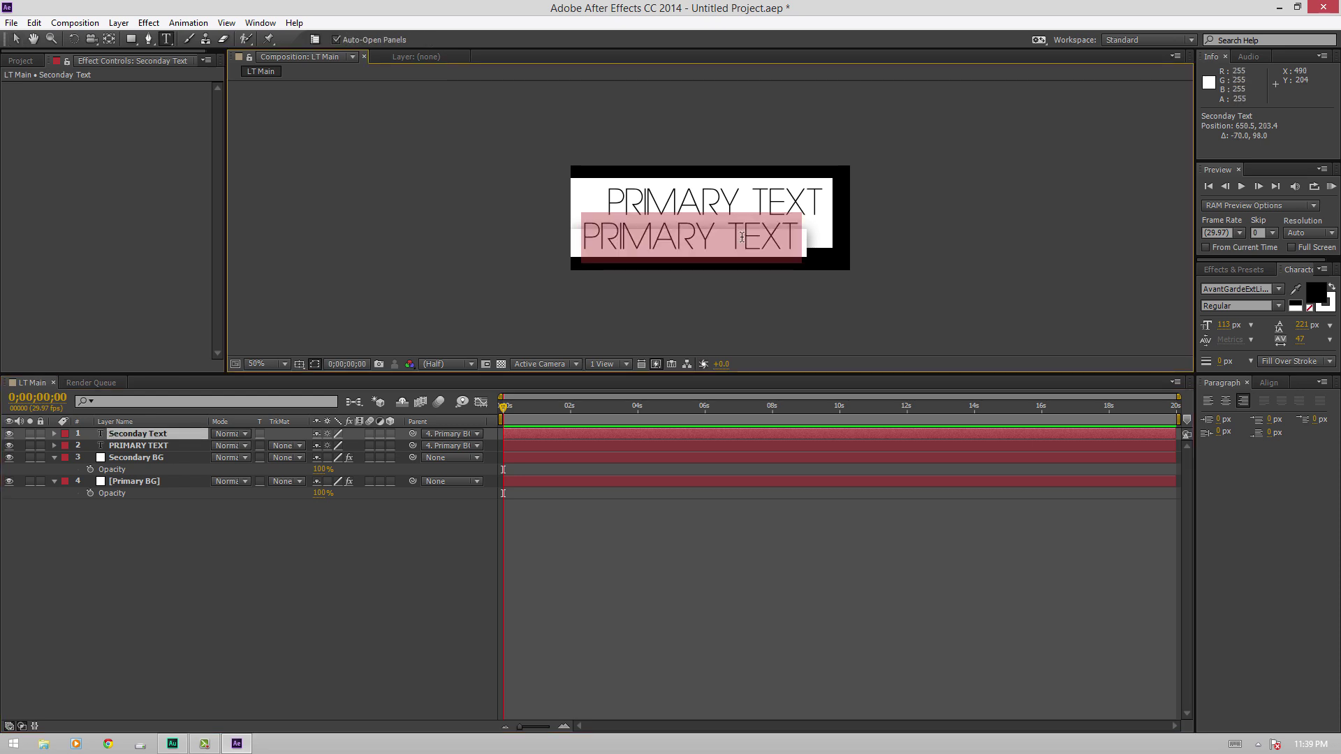
type("secondary ")
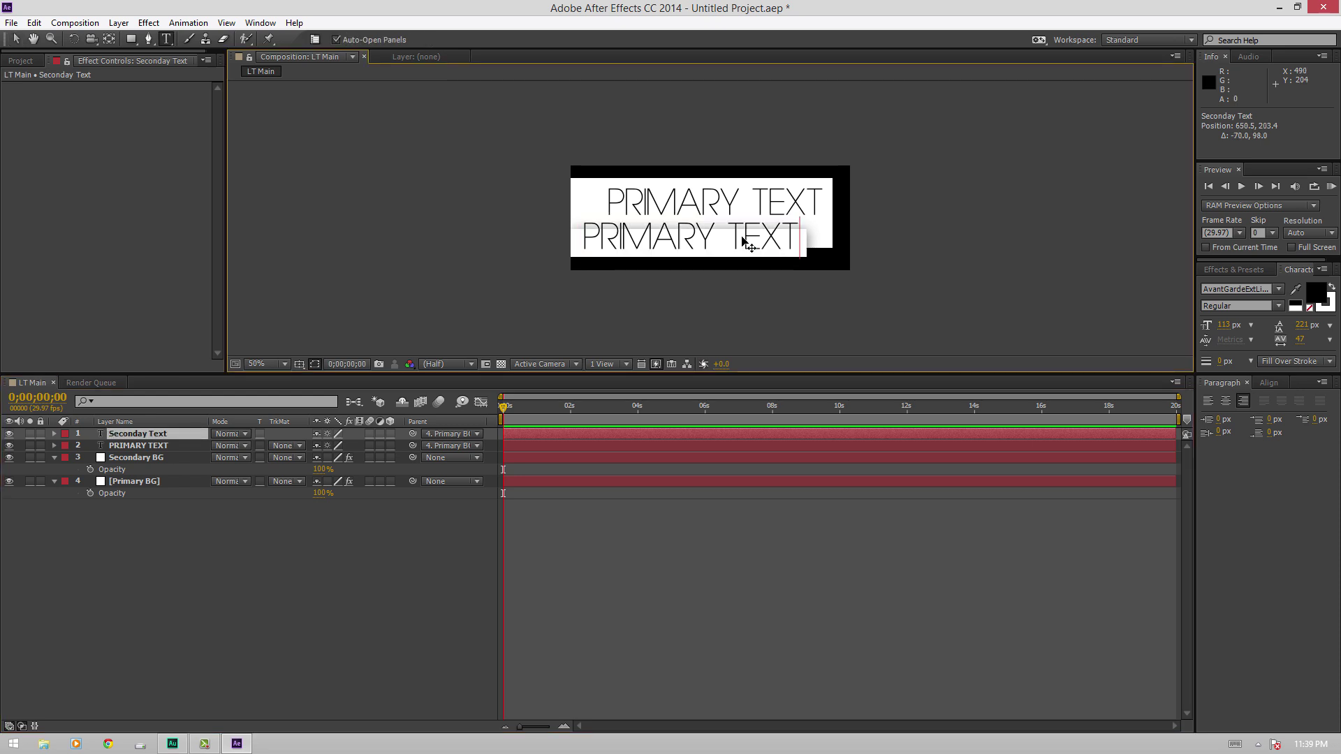
type("text")
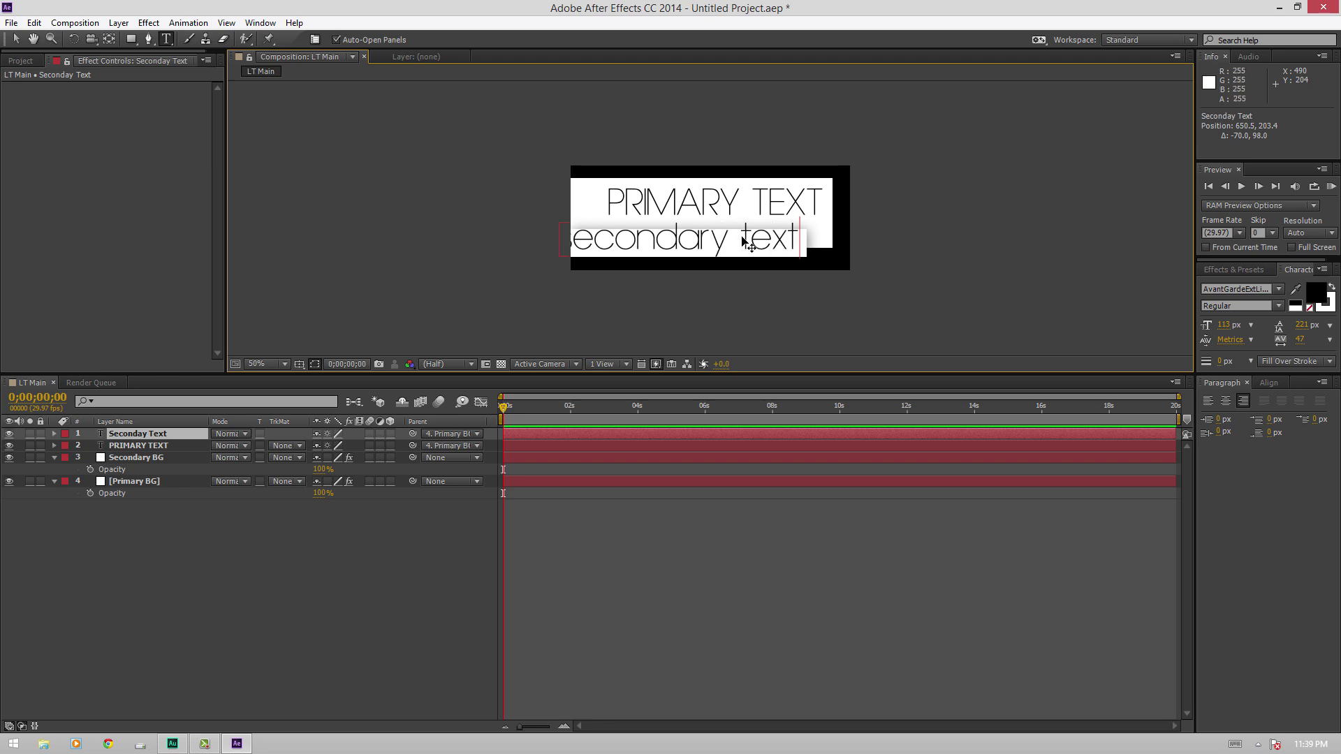
key("ctrl+a")
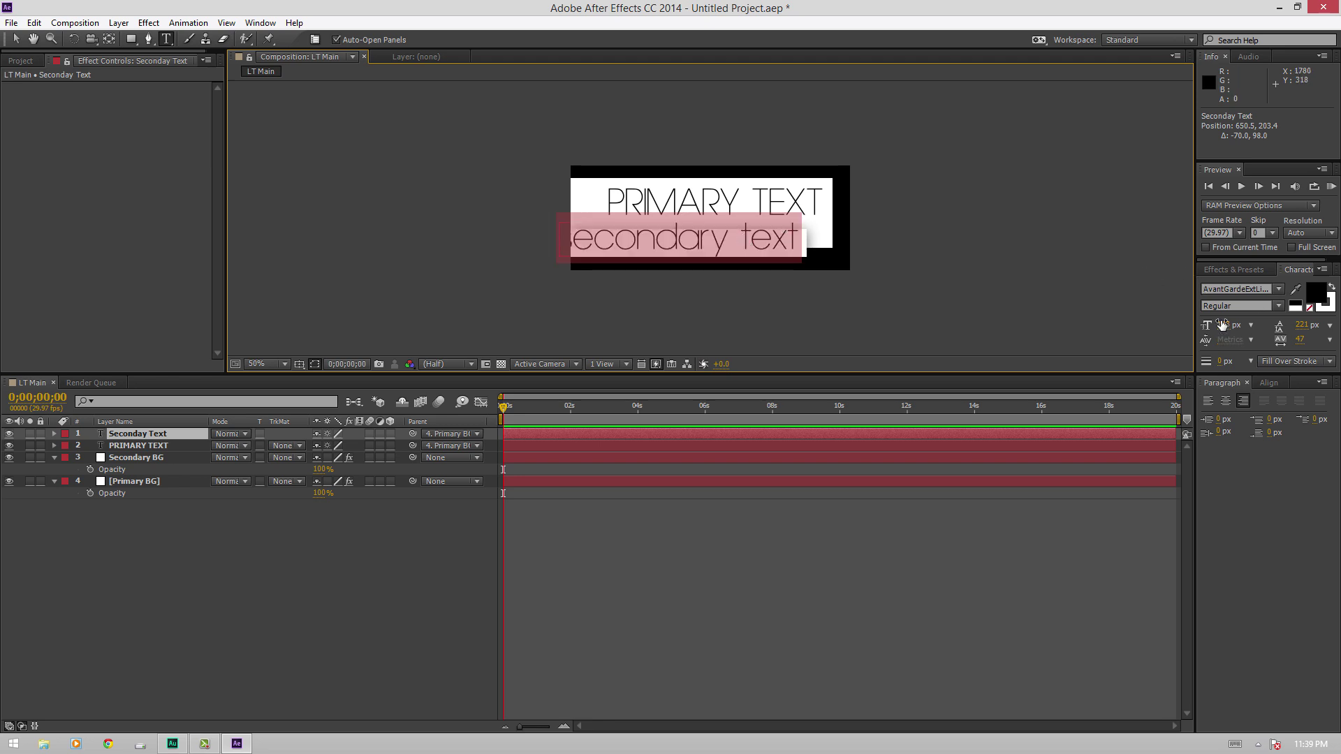
left_click_drag(1223, 325, 1154, 292)
left_click(262, 553)
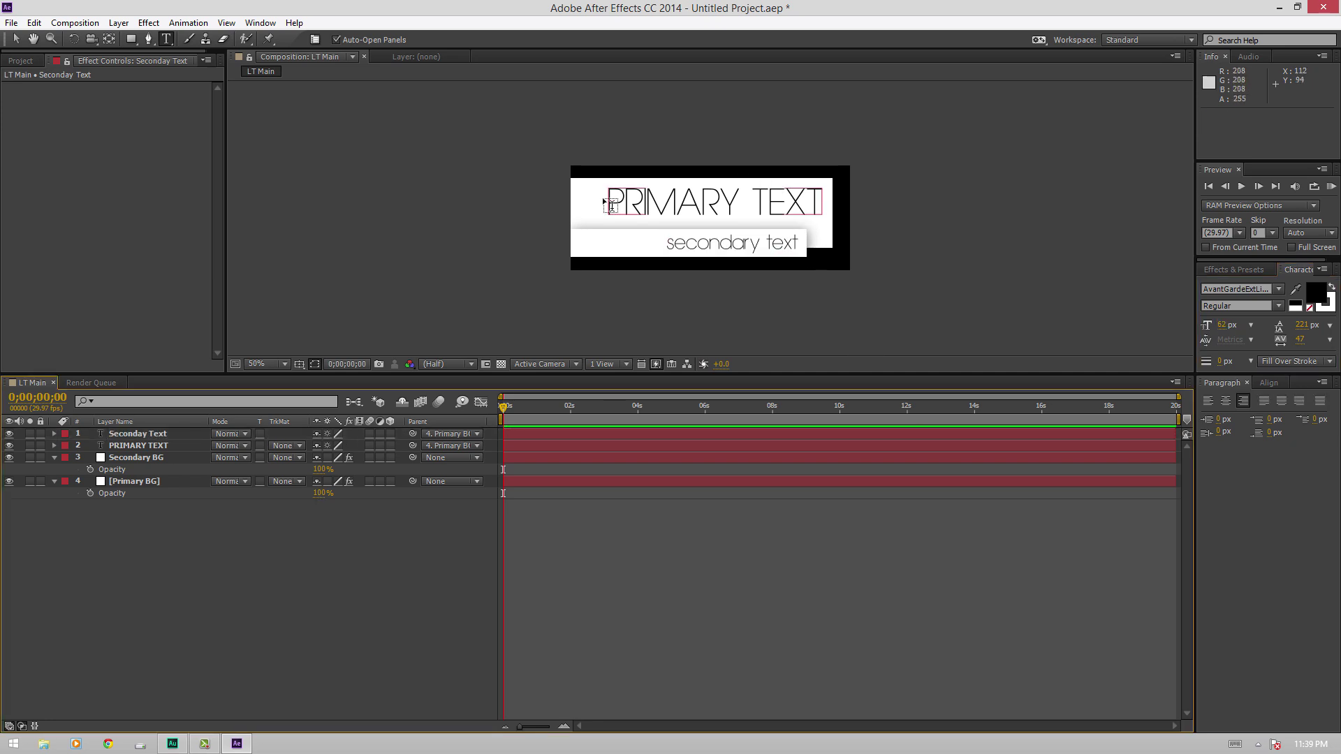
left_click_drag(612, 204, 809, 201)
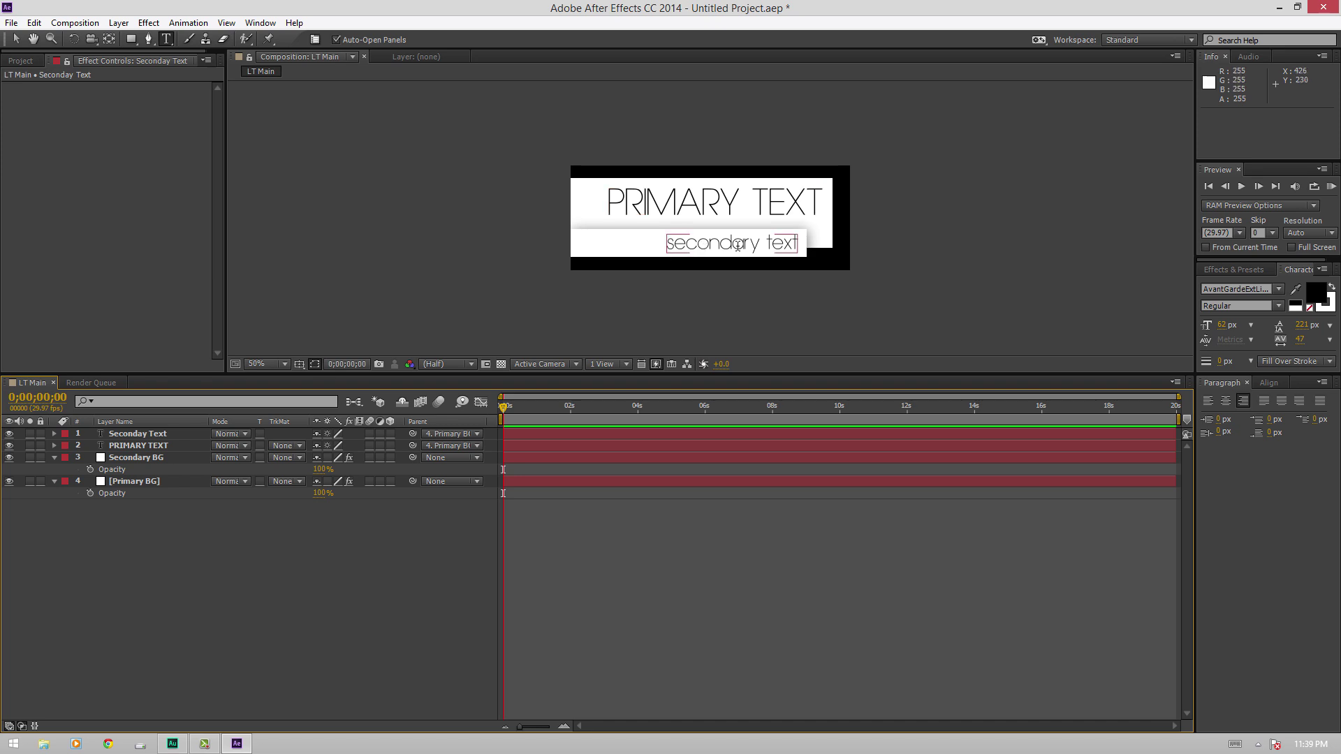
key("v")
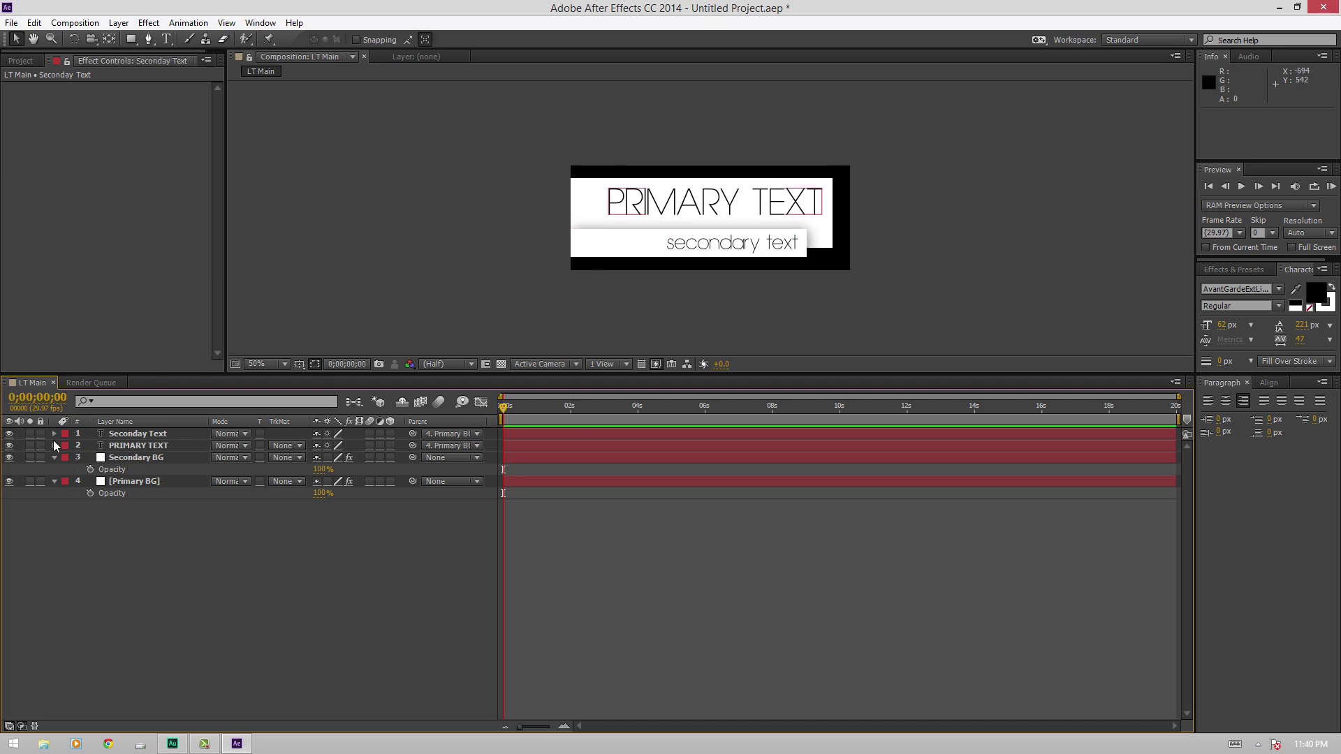
Step: Toggle the background layers' visibility off and back on to check them
left_click(9, 458)
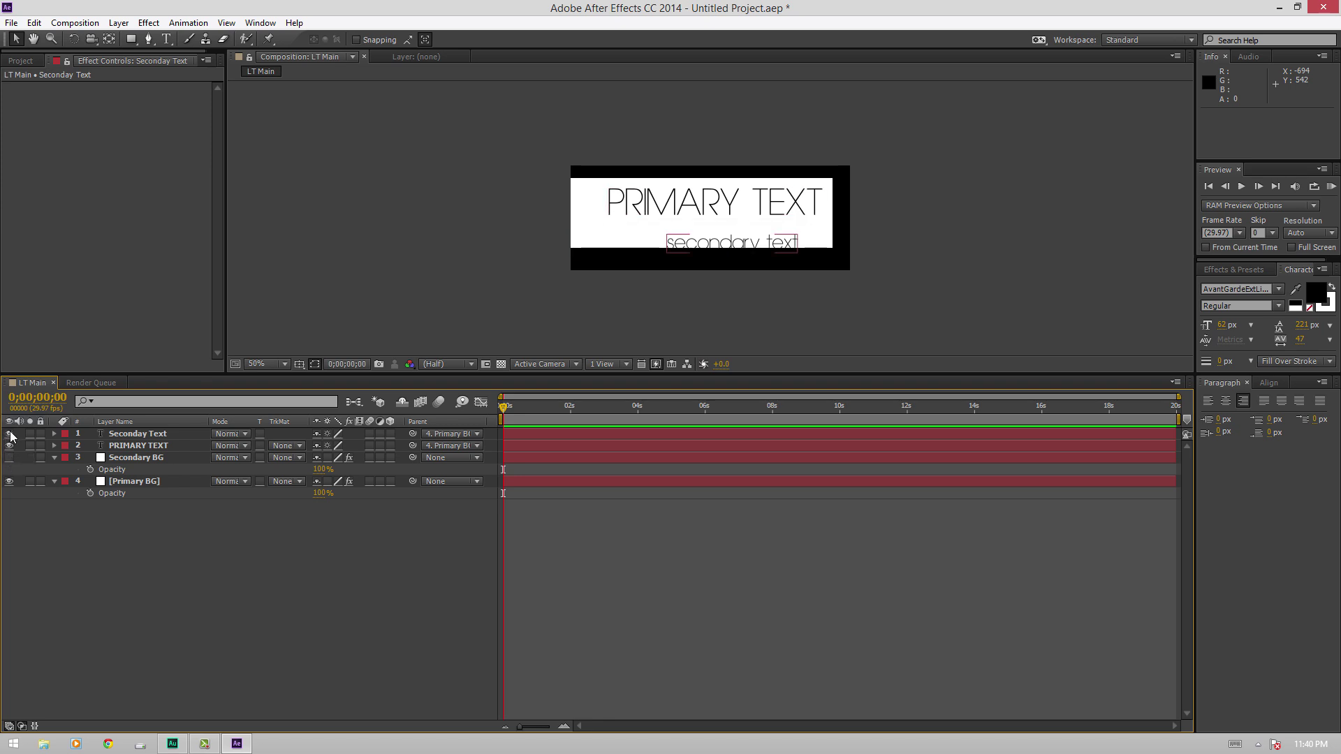
left_click(9, 434)
left_click(9, 434)
left_click(9, 458)
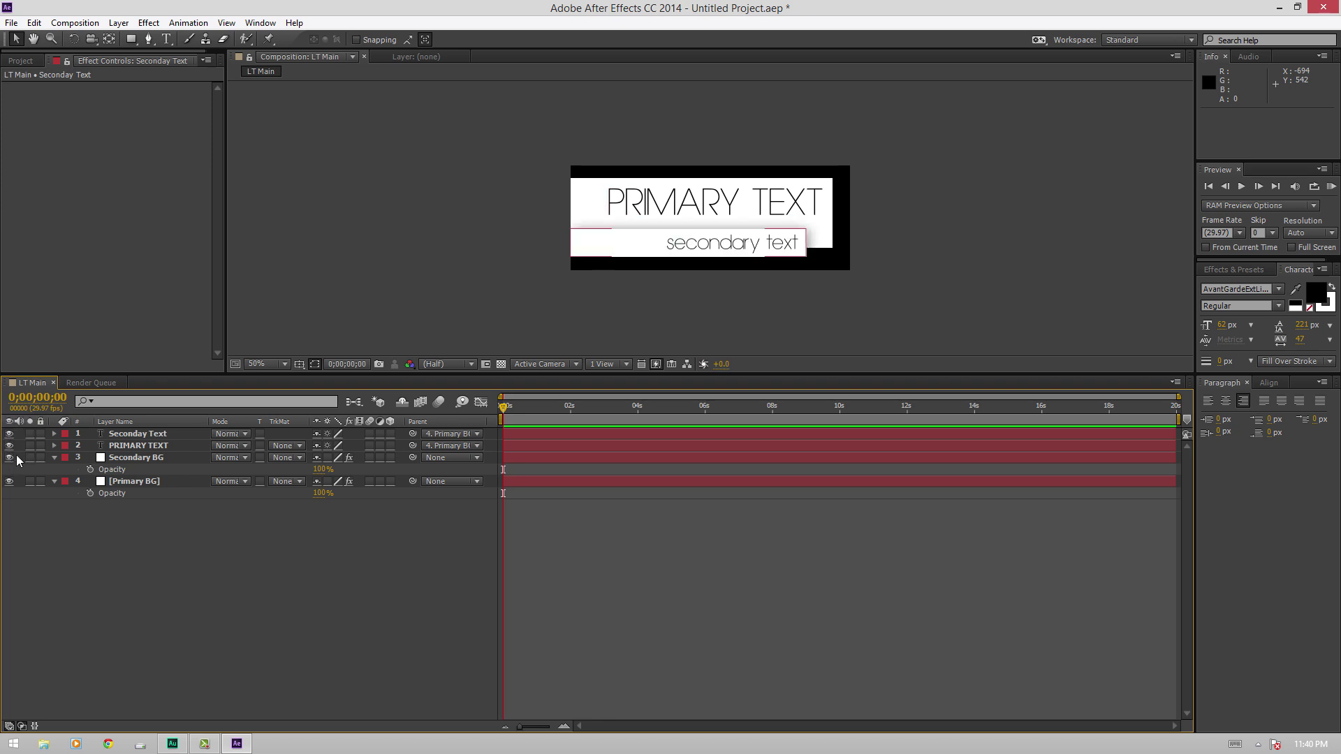
Step: Parent the Seconday Text layer to Secondary BG
left_click(158, 445)
left_click(140, 433)
left_click_drag(412, 434, 133, 457)
left_click(236, 564)
Step: Toggle the transparency grid and select Secondary BG to view its Drop Shadow settings
left_click(500, 364)
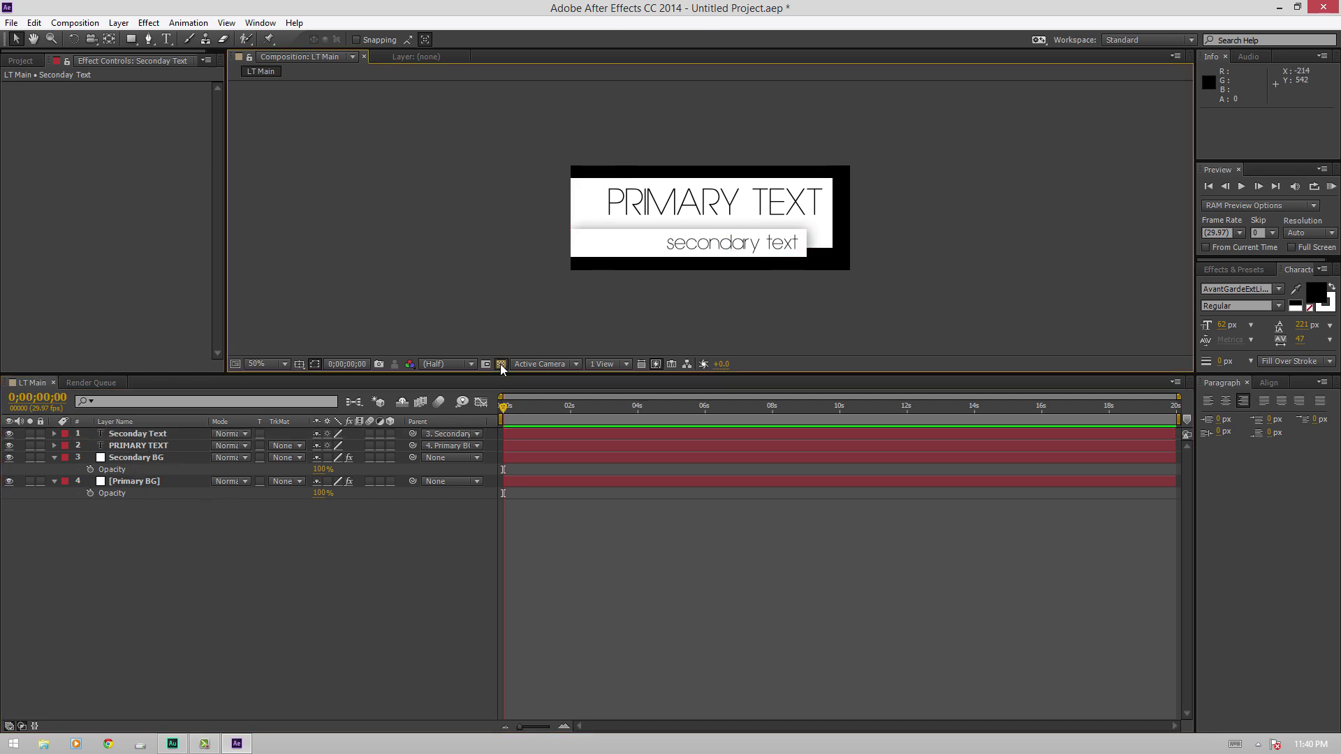
left_click(501, 364)
left_click(248, 588)
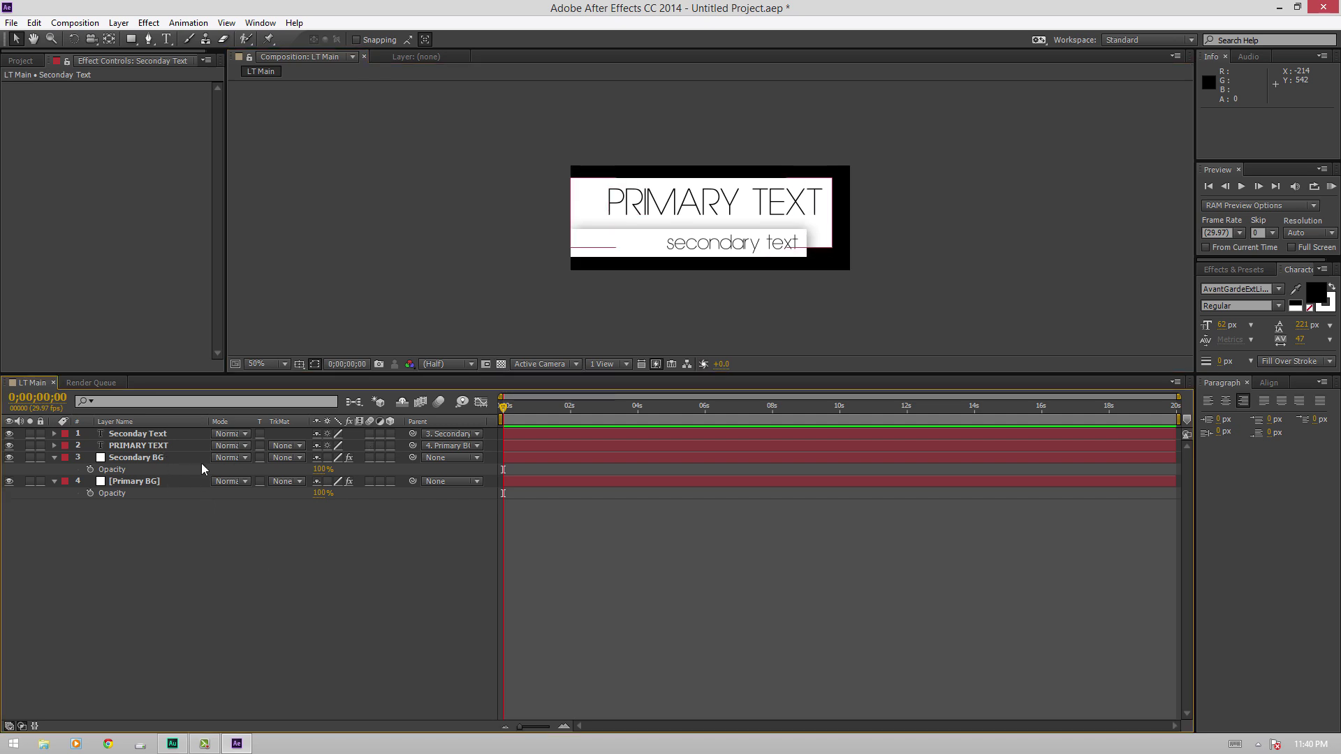
left_click(161, 459)
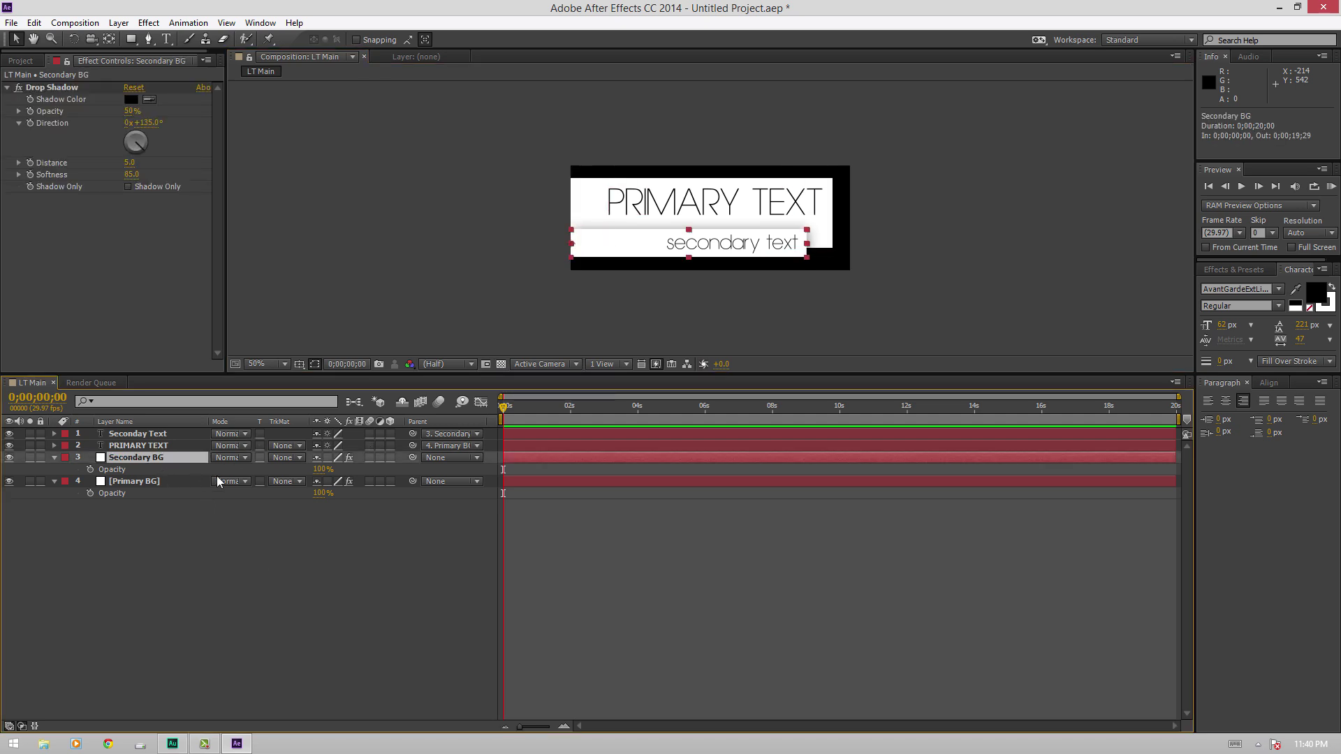
Step: Keyframe both BG layers' Position to slide from X −810 at 0 s to X 0 at 1 s, then preview
left_click(153, 481, "shift")
mouse_move(518, 405)
left_mouse_down()
mouse_move(549, 408)
mouse_move(536, 412)
left_mouse_up()
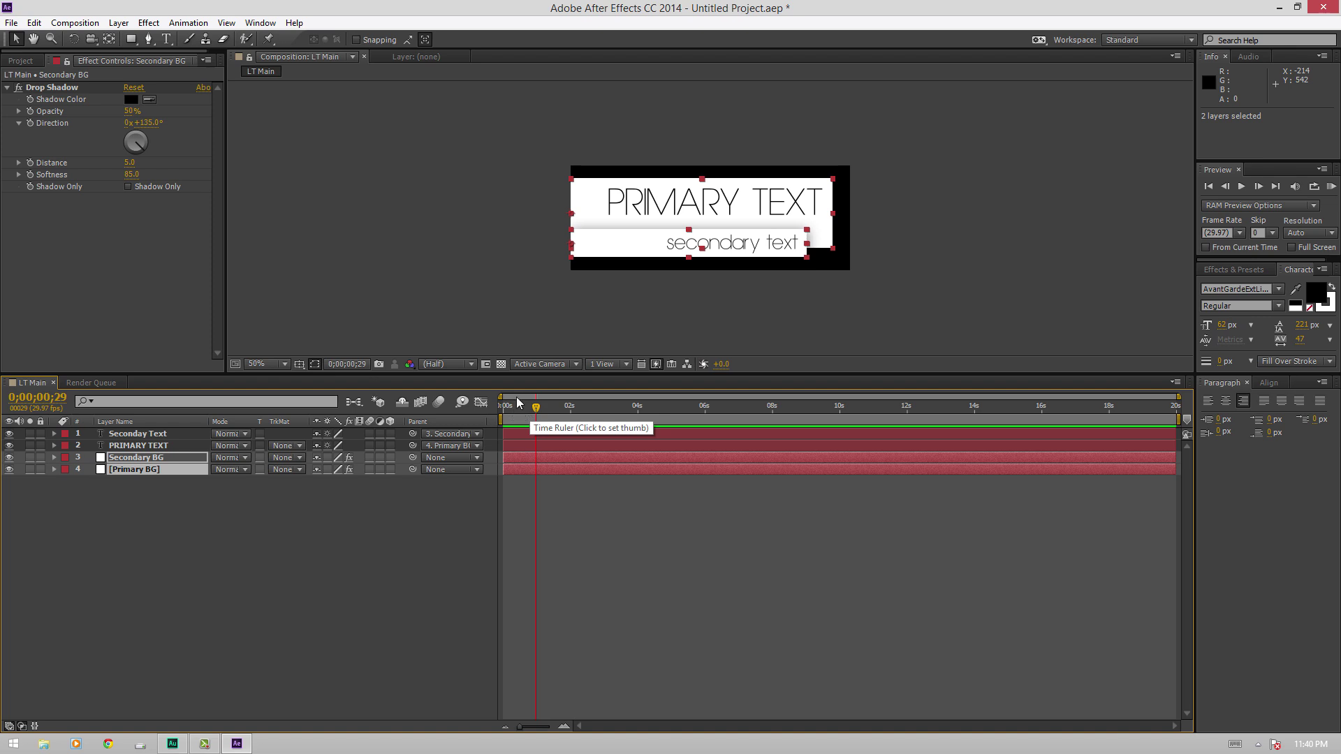
key("p")
left_click(90, 469)
left_click(90, 493)
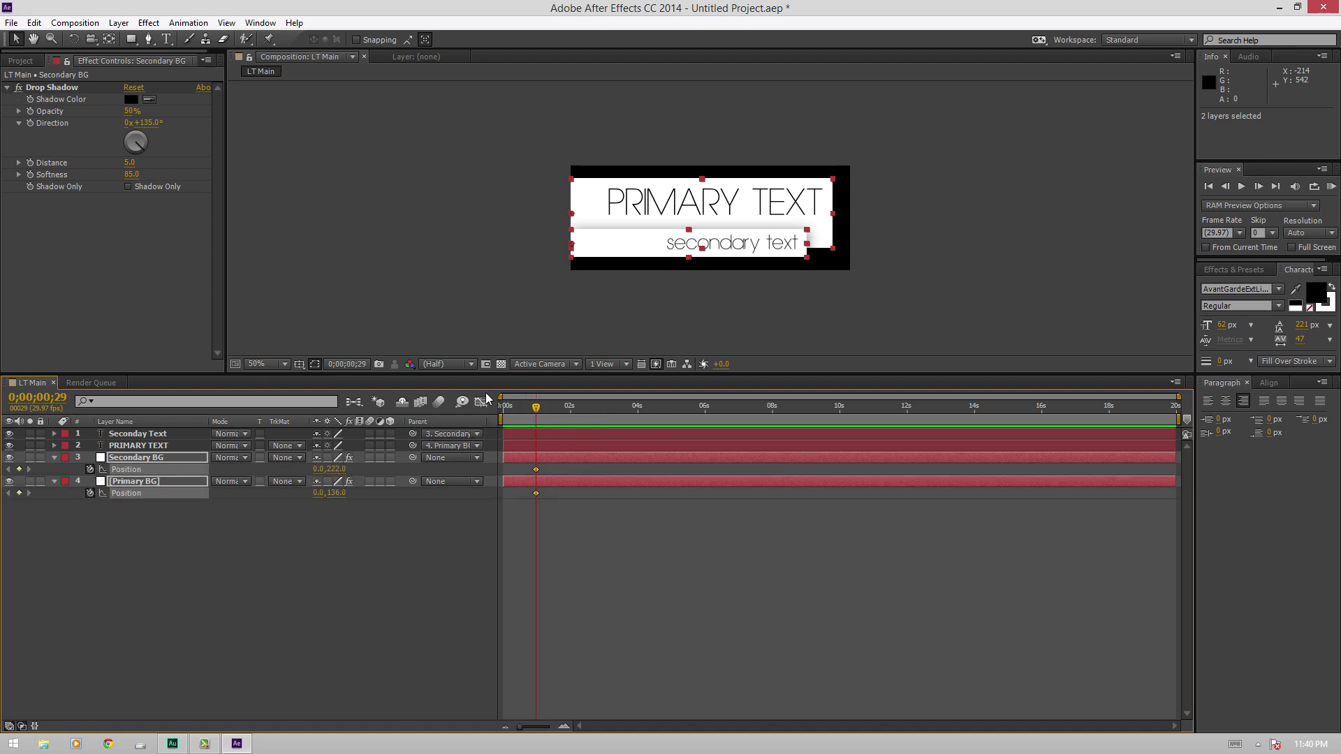
left_click_drag(533, 407, 476, 417)
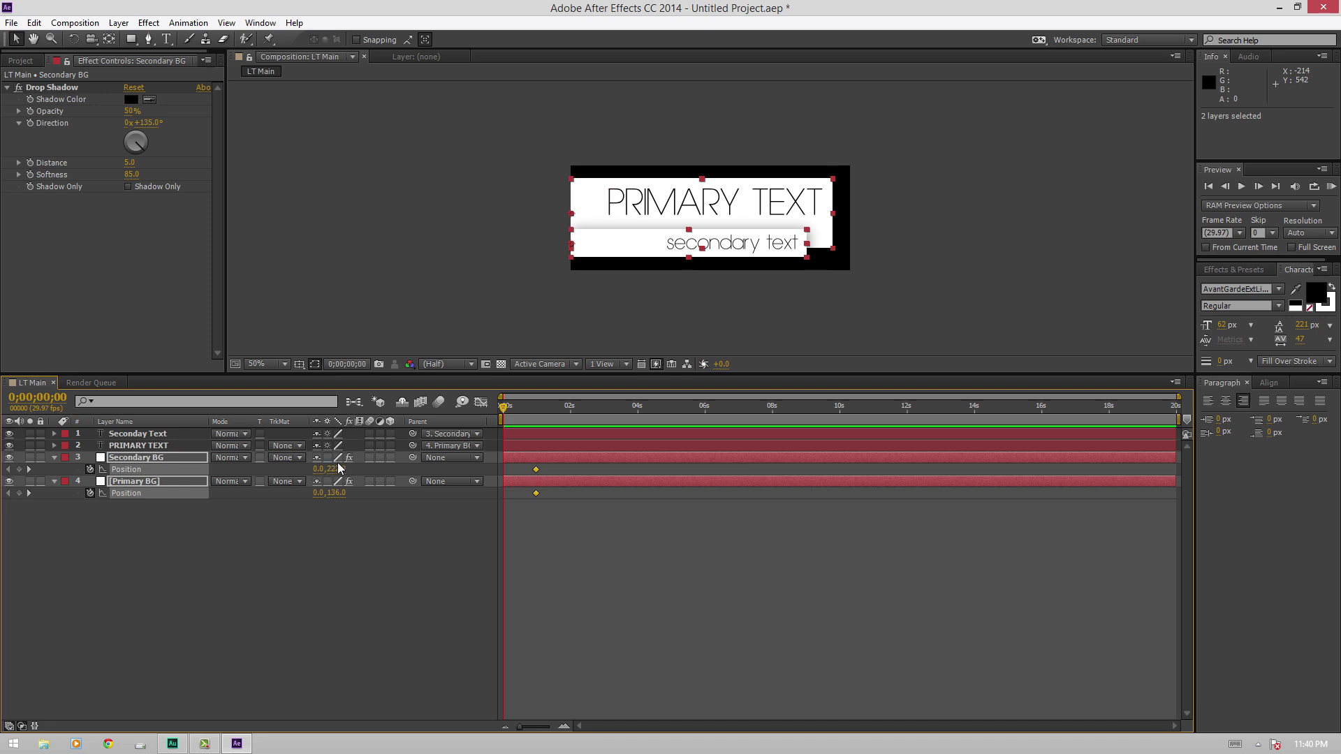
left_click_drag(336, 468, 254, 467)
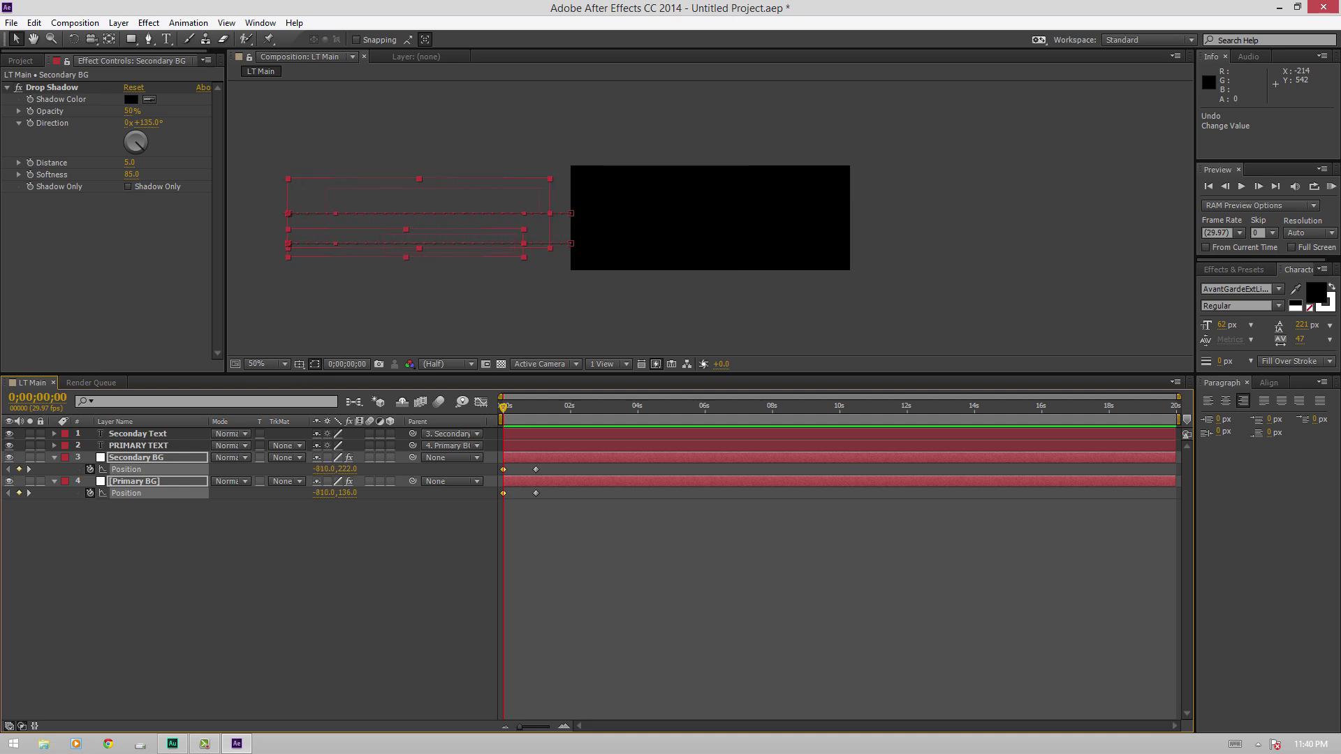
left_click(324, 590)
key("space")
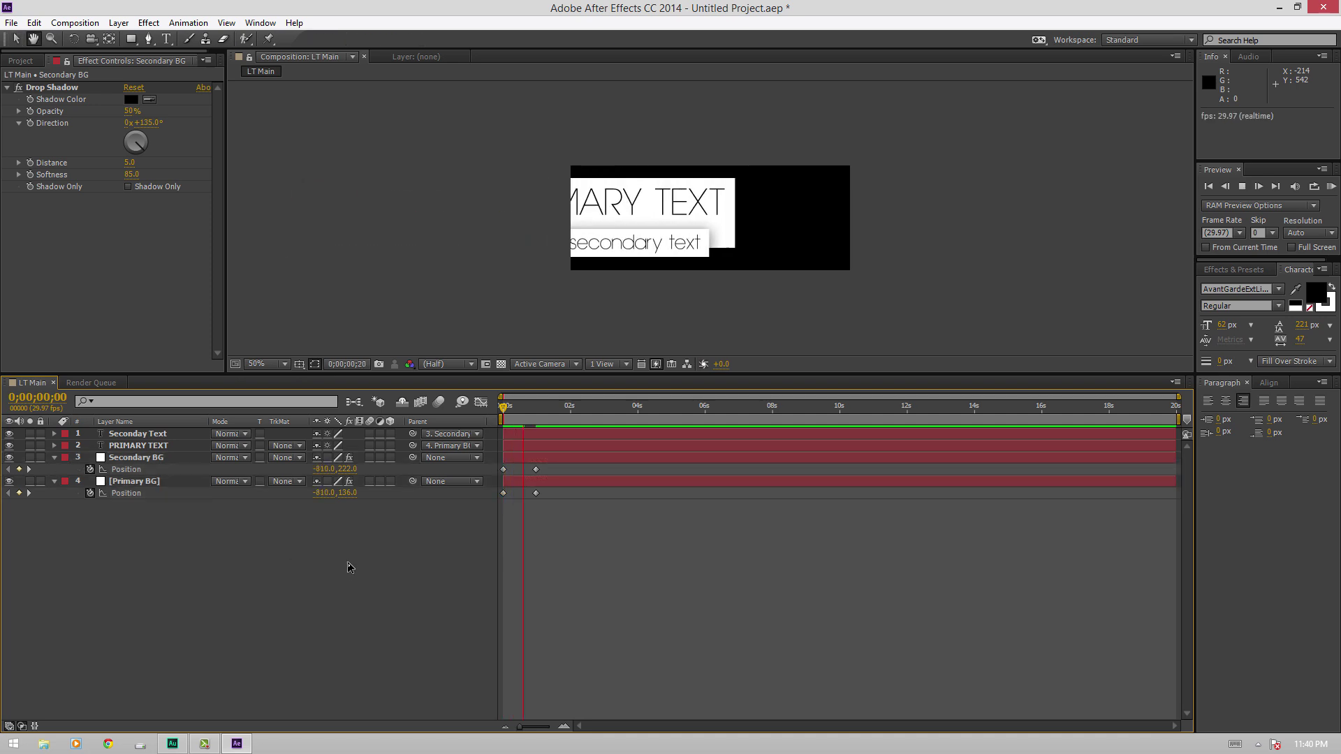
key("space")
Step: Apply Easy Ease to all four Position keyframes of the background strips
left_click_drag(555, 530, 476, 458)
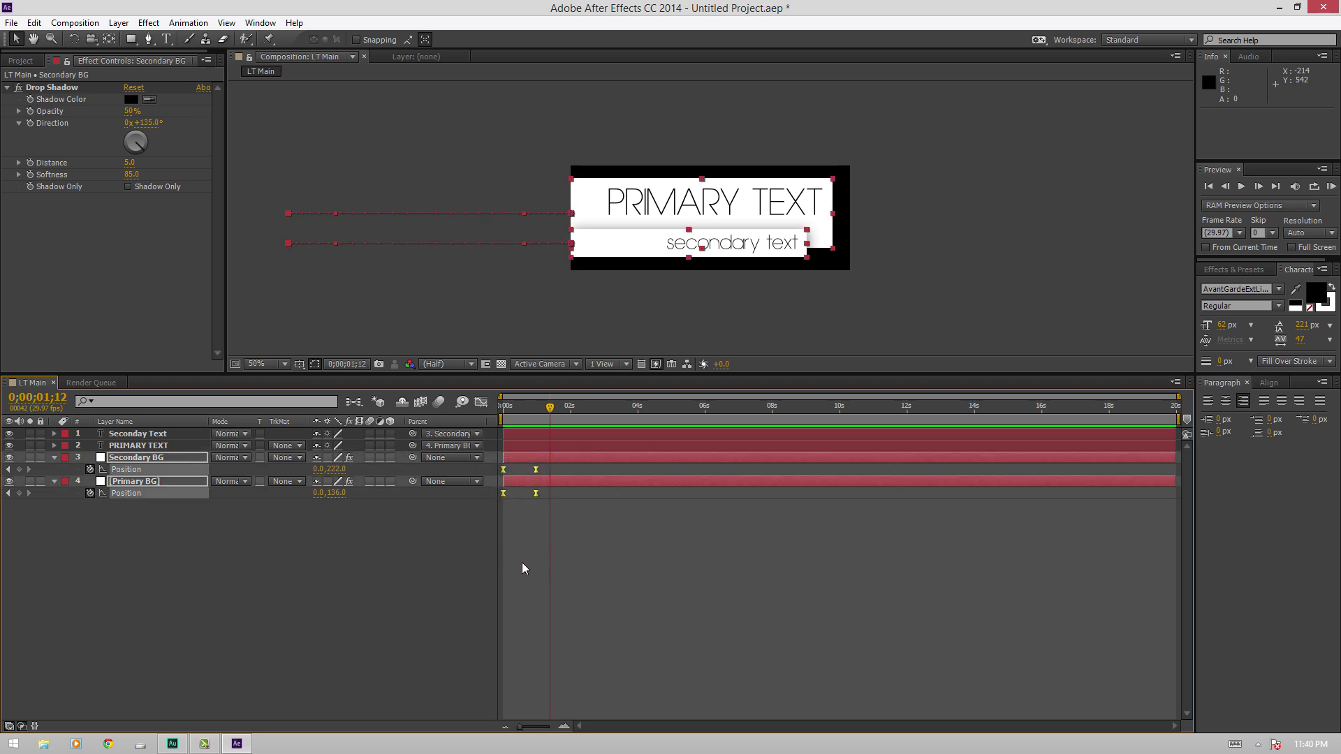
key("shift+F3")
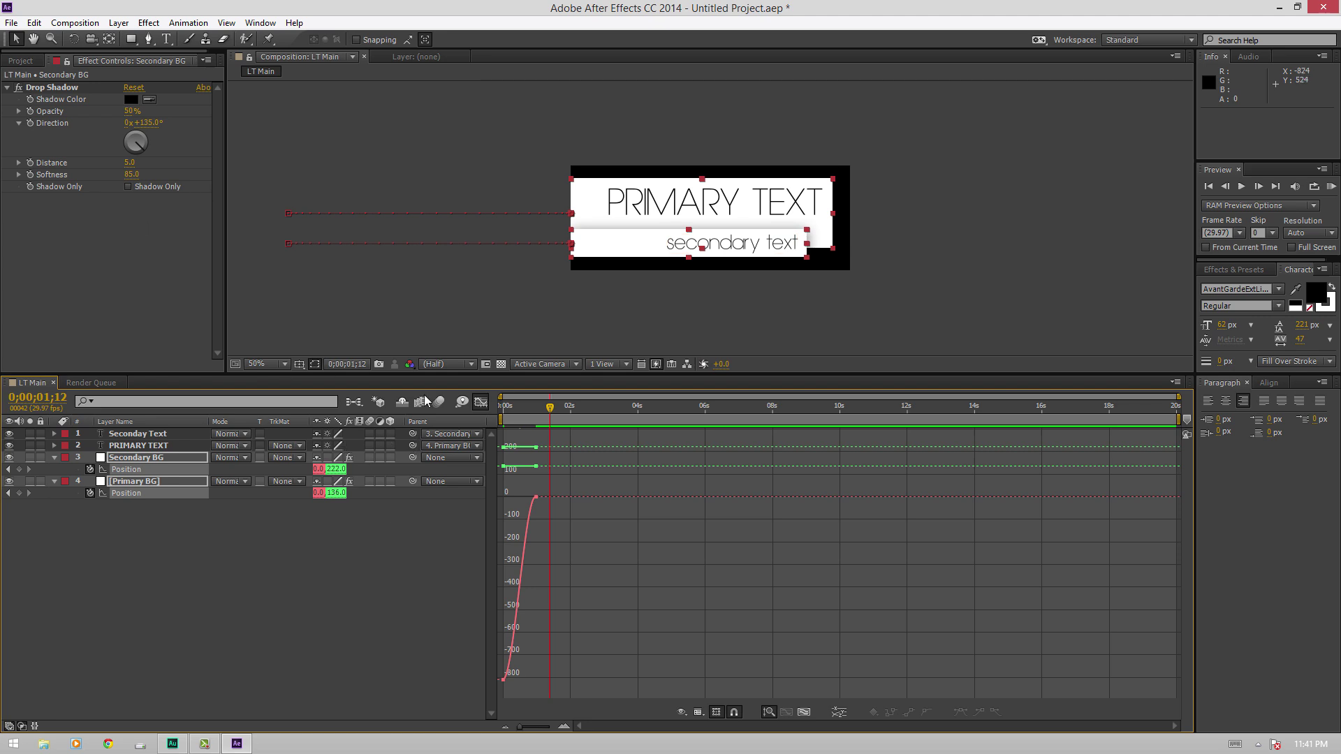
key("shift+F3")
left_click_drag(573, 517, 487, 453)
right_click(535, 471)
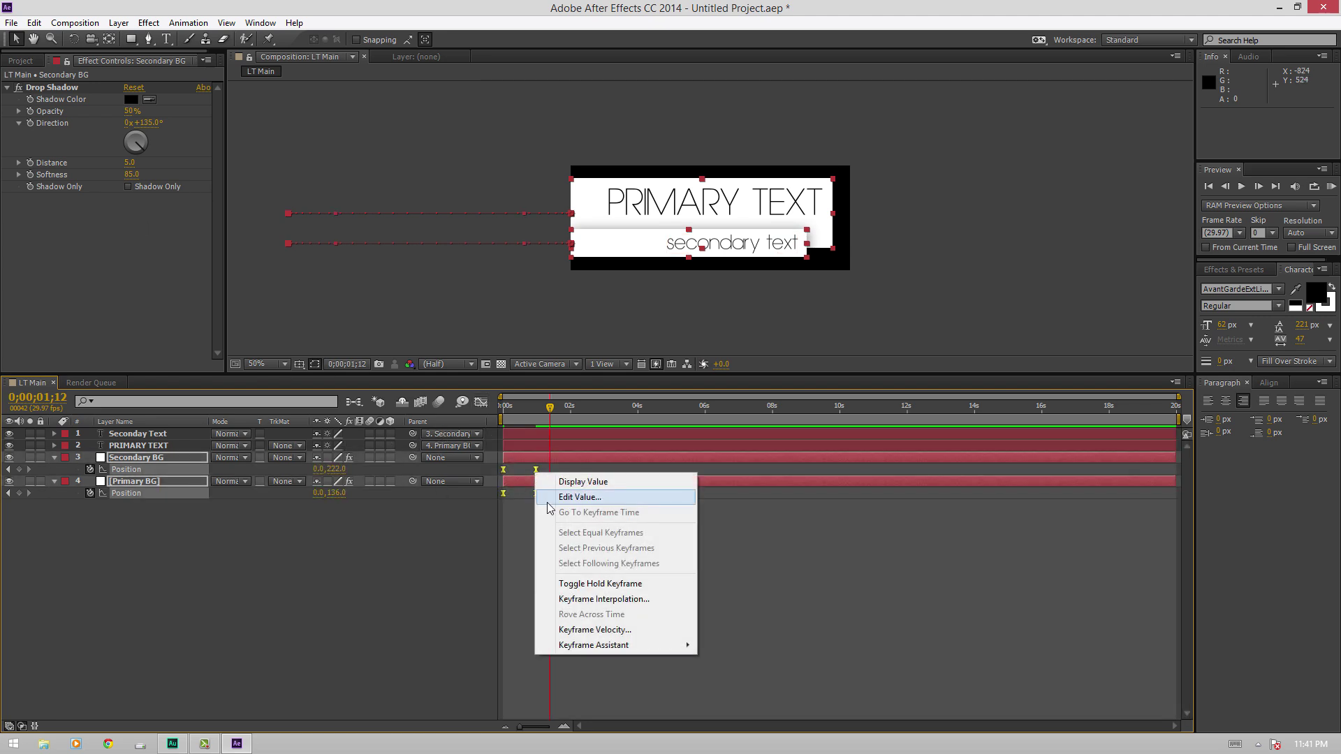
mouse_move(628, 650)
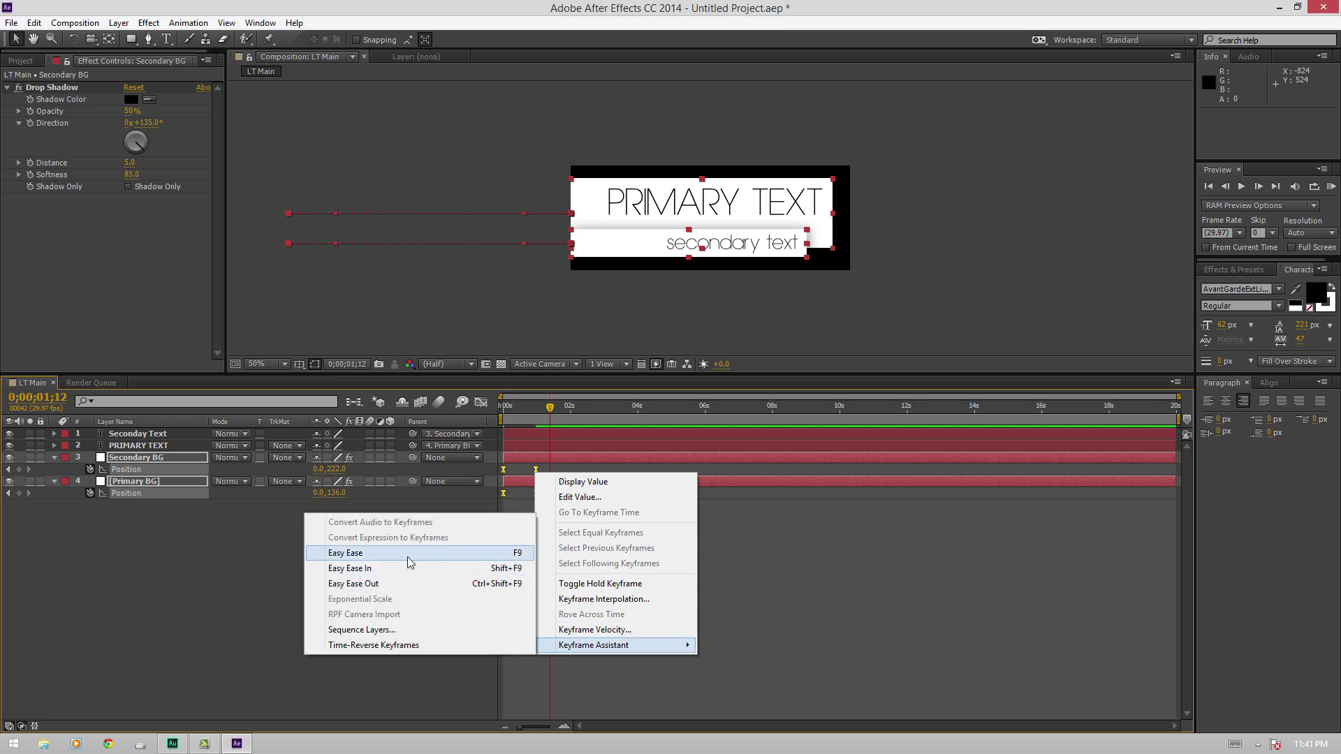
left_click(205, 539)
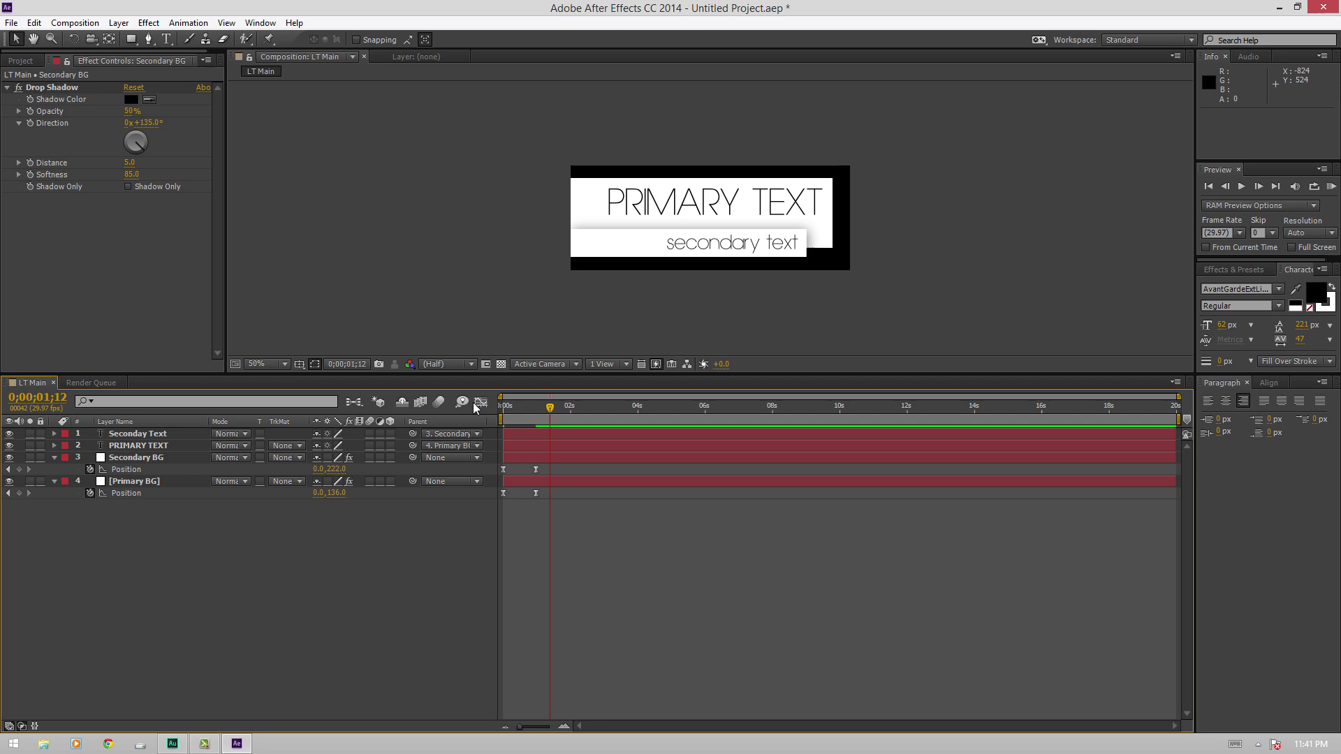
Step: In the Graph Editor's speed graph, drag the one-second keyframe's incoming influence handle left
left_click_drag(563, 525, 485, 459)
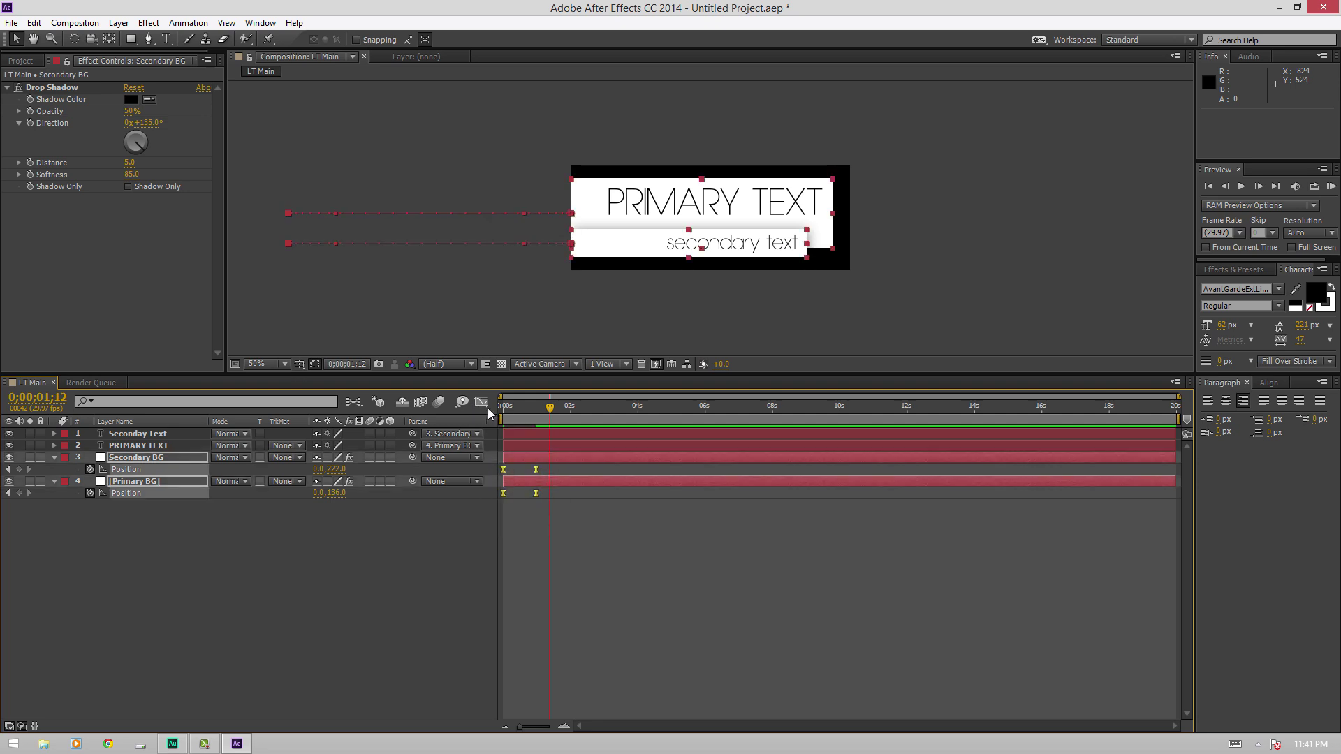
left_click(481, 403)
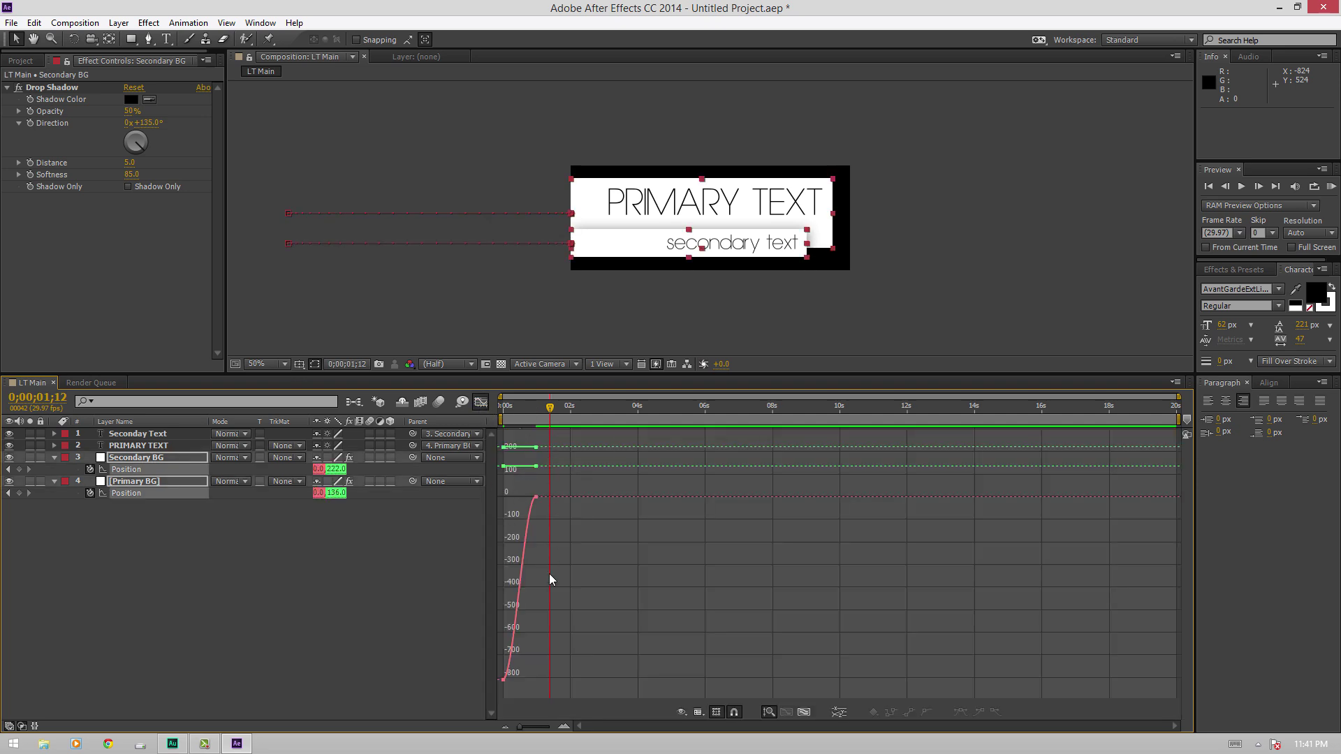
scroll(549, 573, "up", 5)
scroll(549, 577, "left", 5)
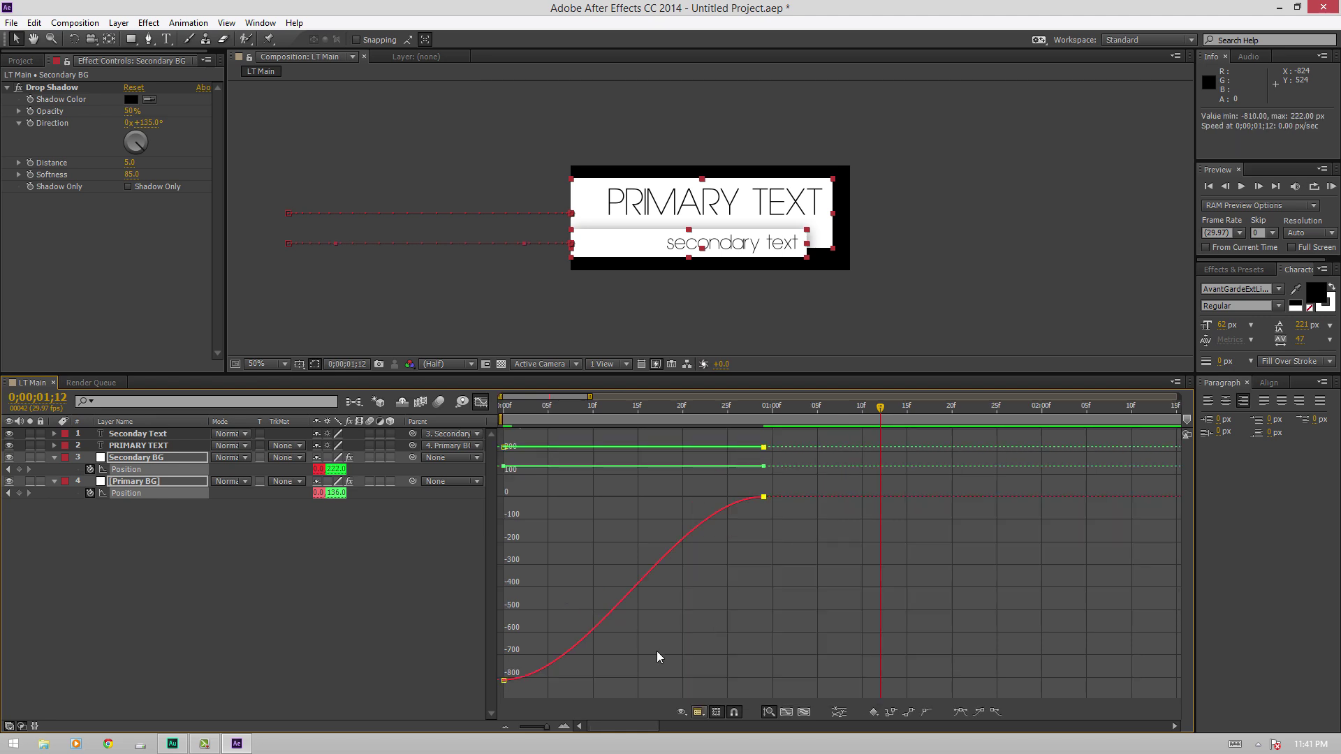
left_click(697, 711)
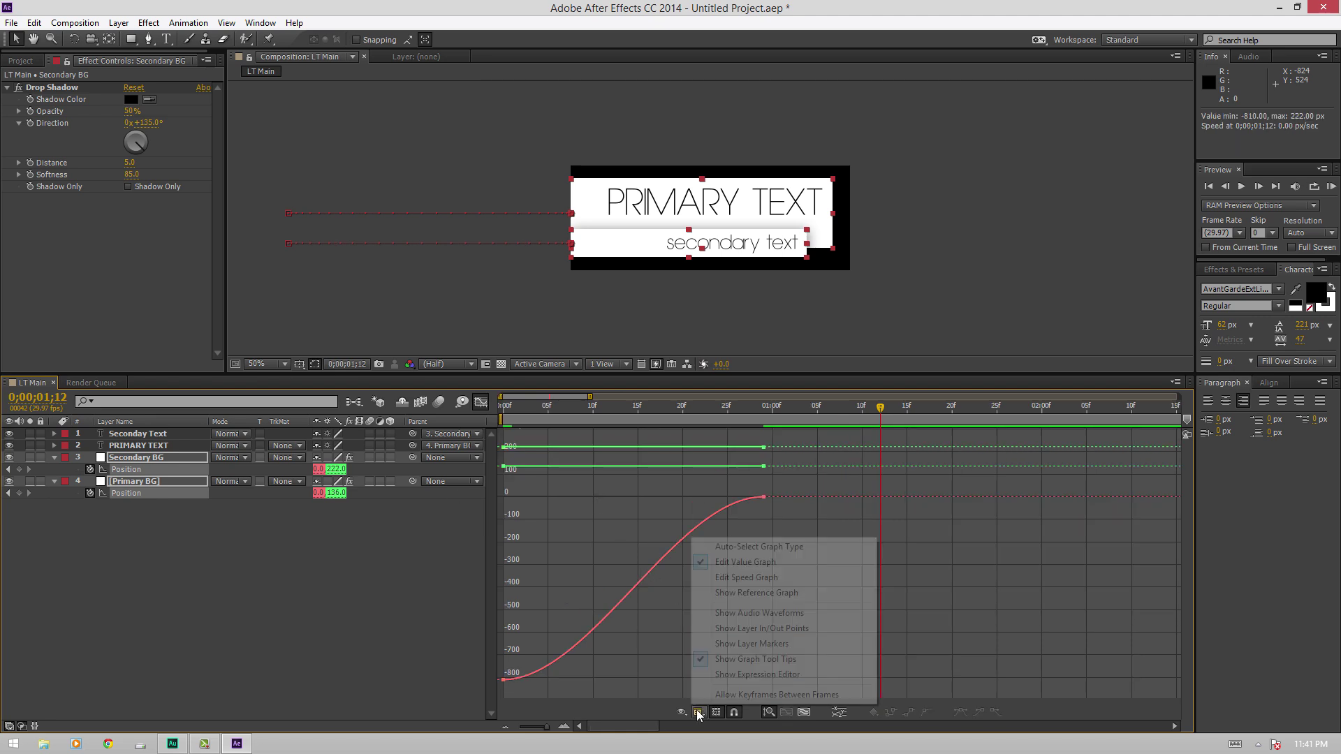
left_click(707, 578)
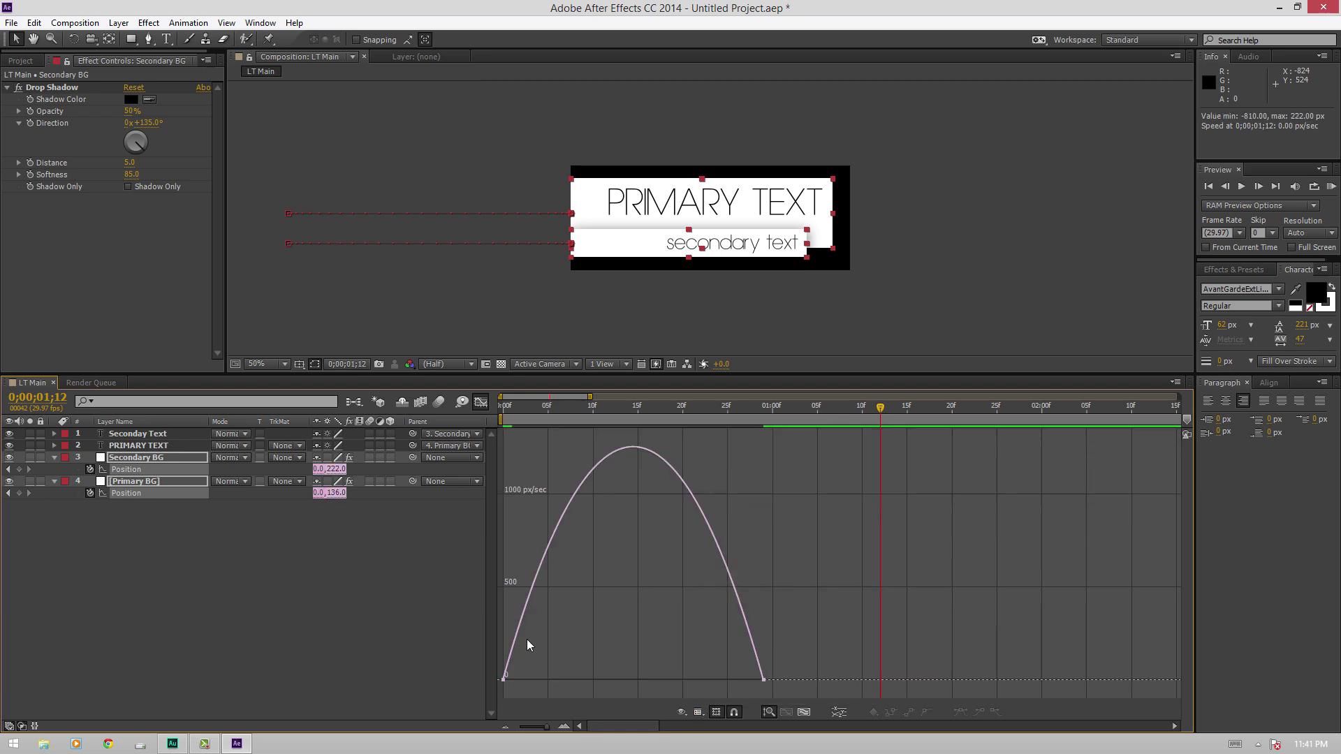
left_click_drag(729, 601, 796, 708)
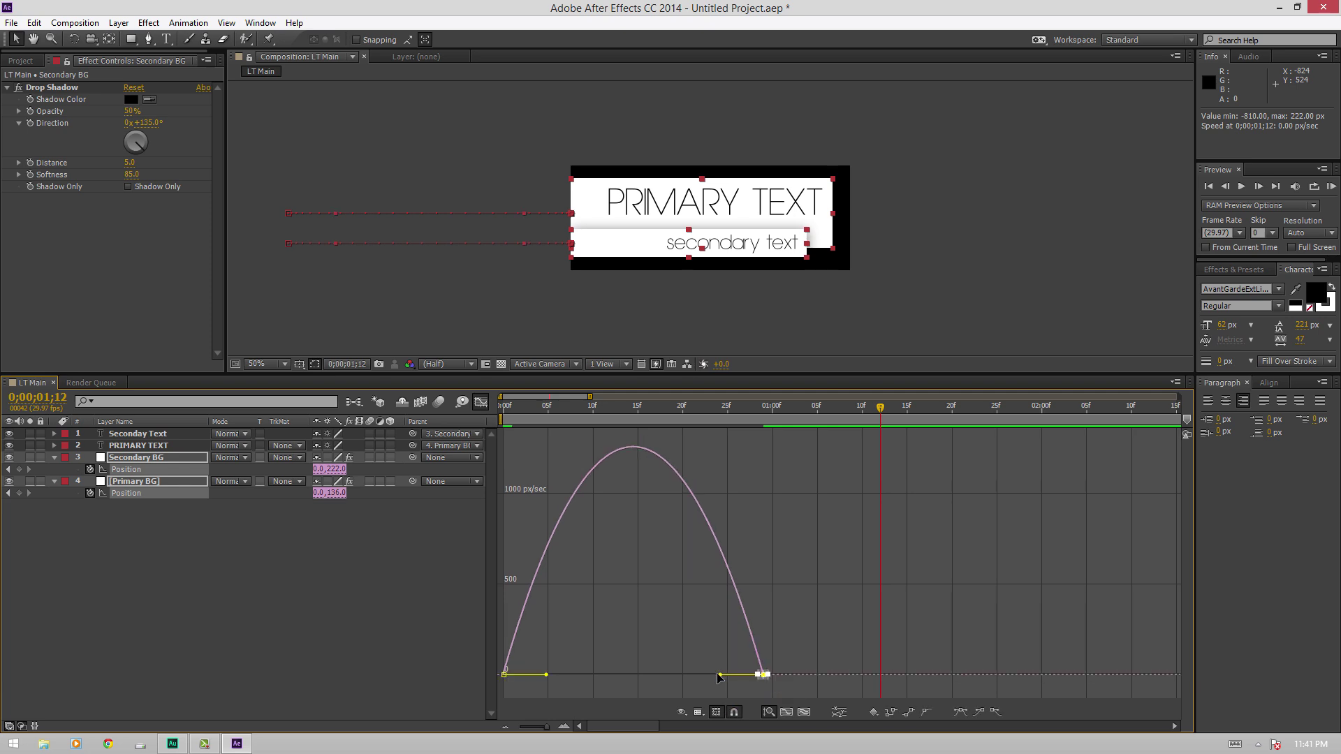
left_click_drag(720, 675, 618, 680)
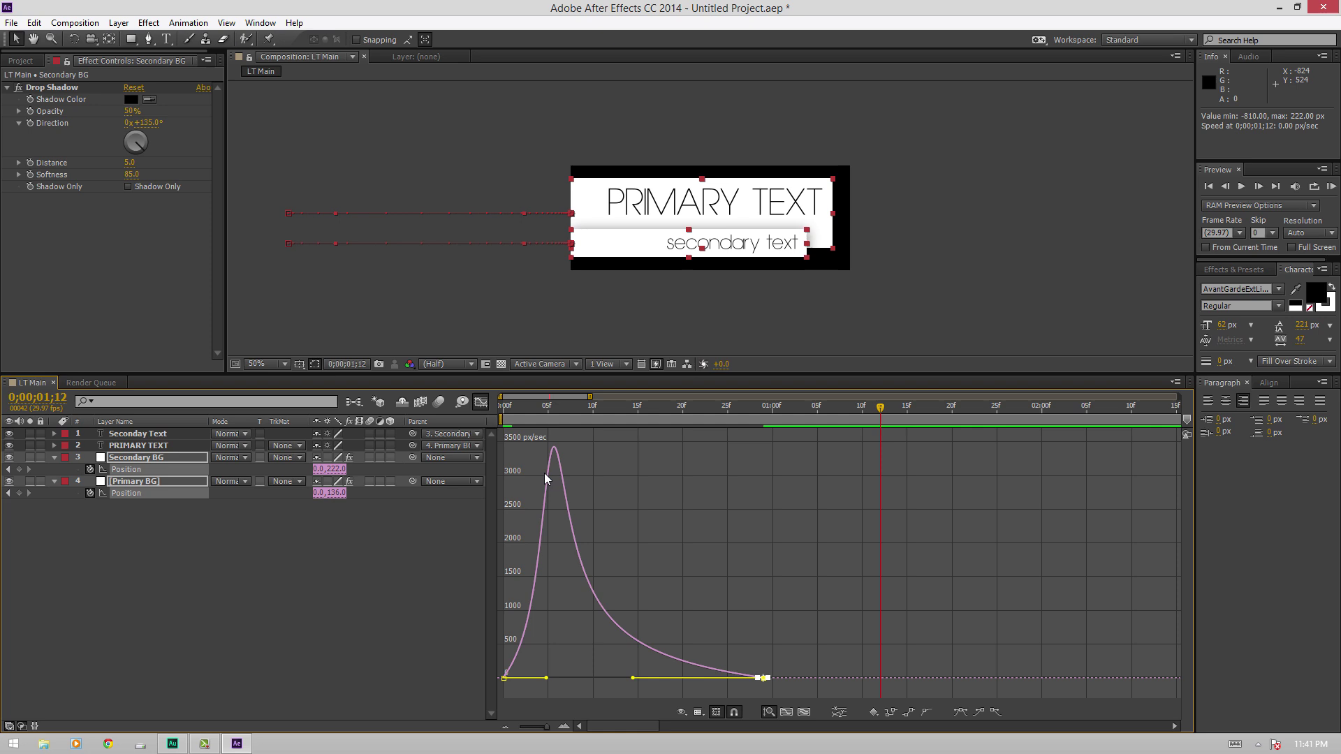
Step: Preview the eased slide-in from the start and soften the early speed spike further
mouse_move(563, 478)
left_click_drag(579, 409, 442, 411)
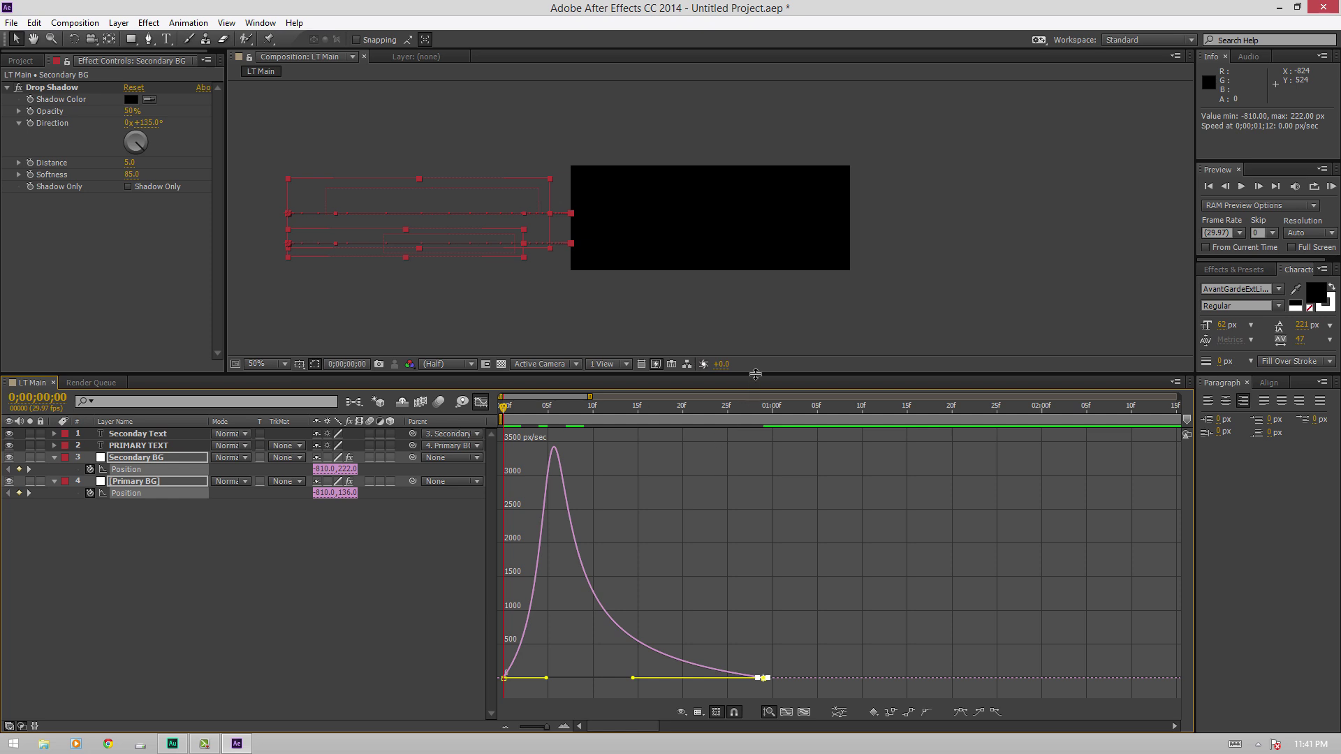
key("space")
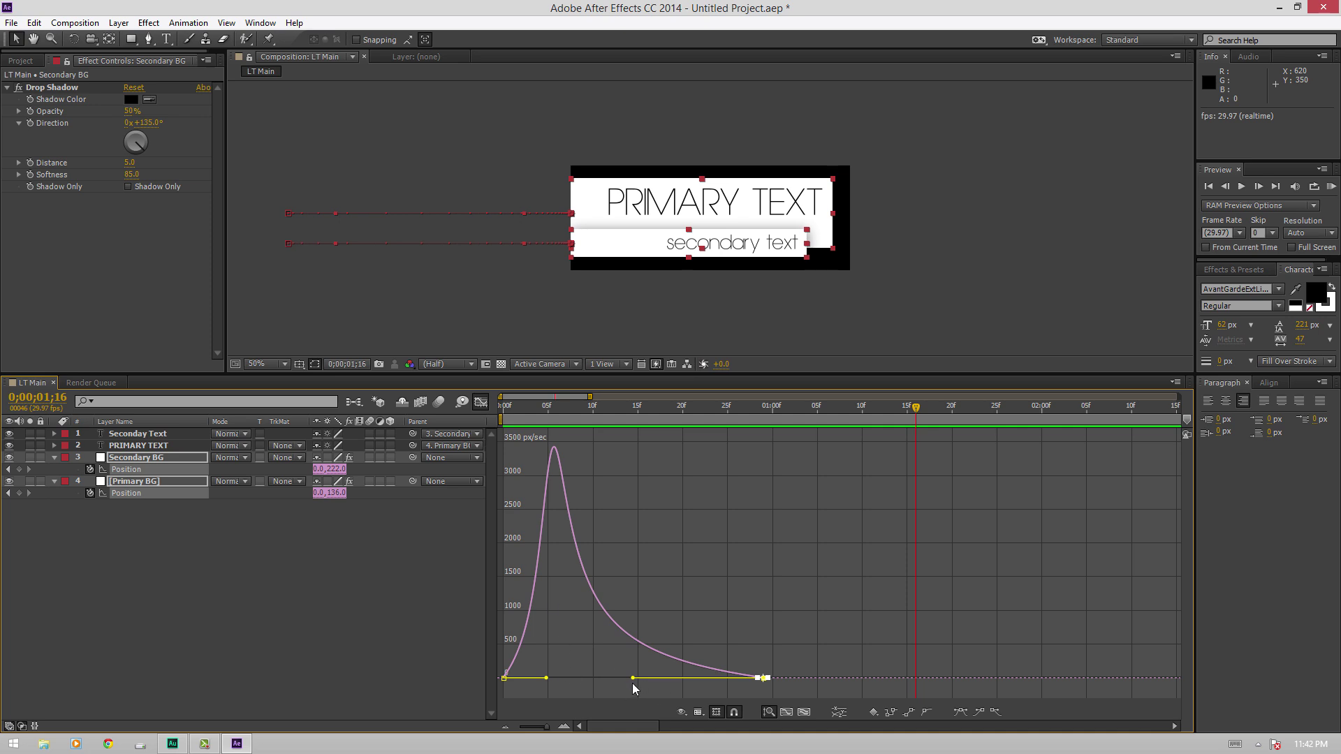
left_click_drag(633, 677, 646, 675)
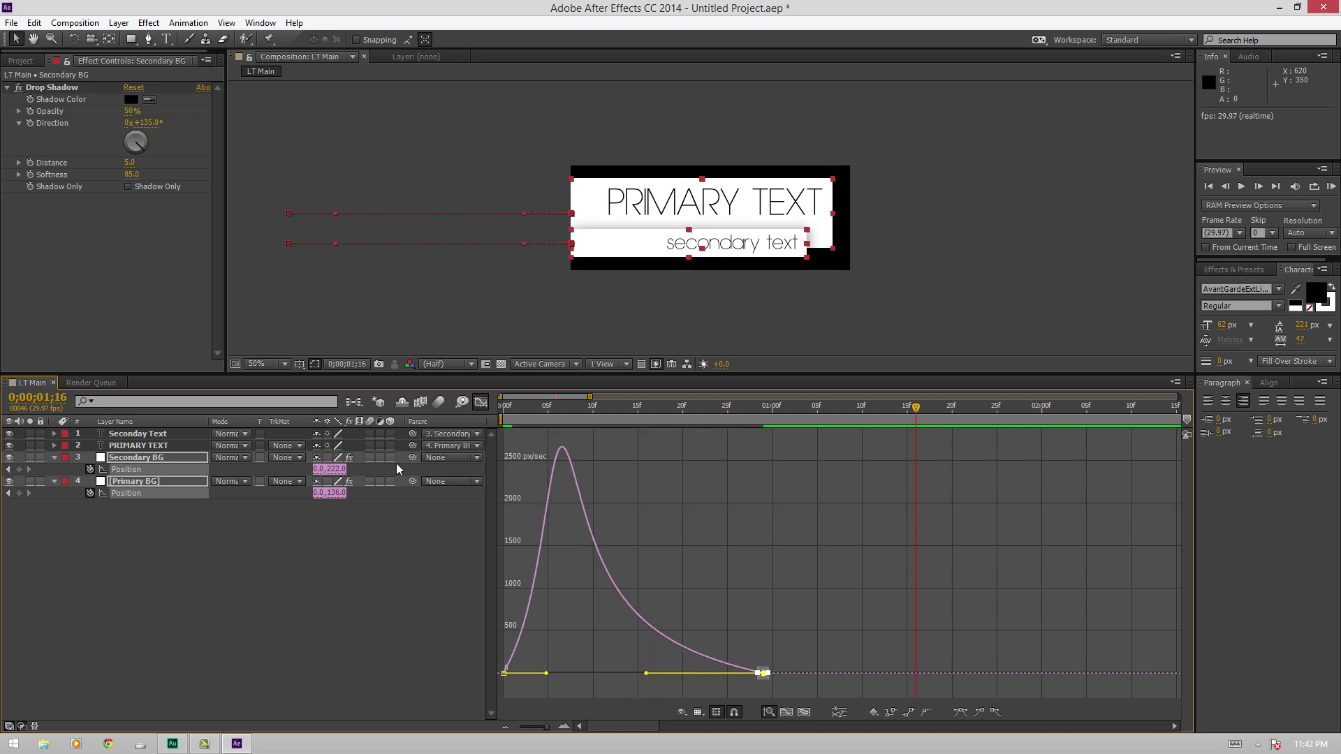
Step: Back in the layer bar view, move the end keyframes slightly later and preview
left_click(480, 402)
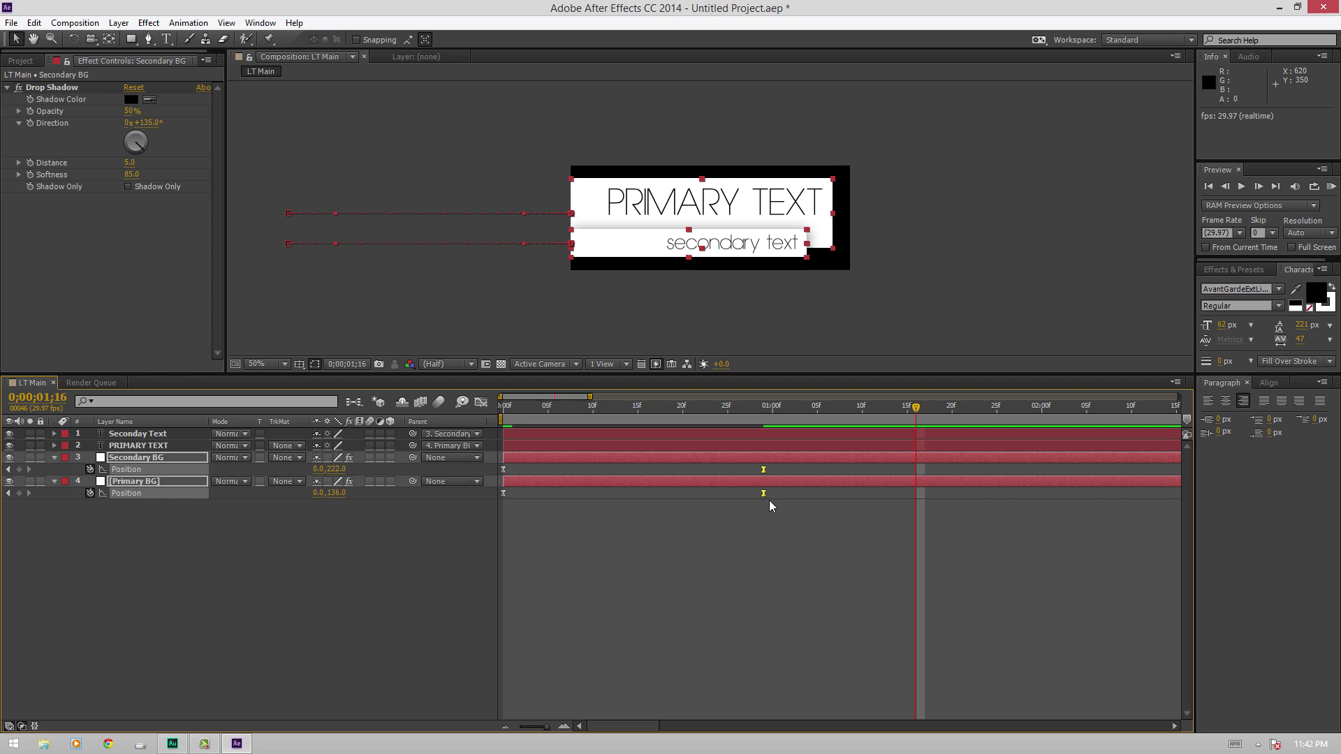
left_click_drag(764, 493, 781, 493)
key("KP_0")
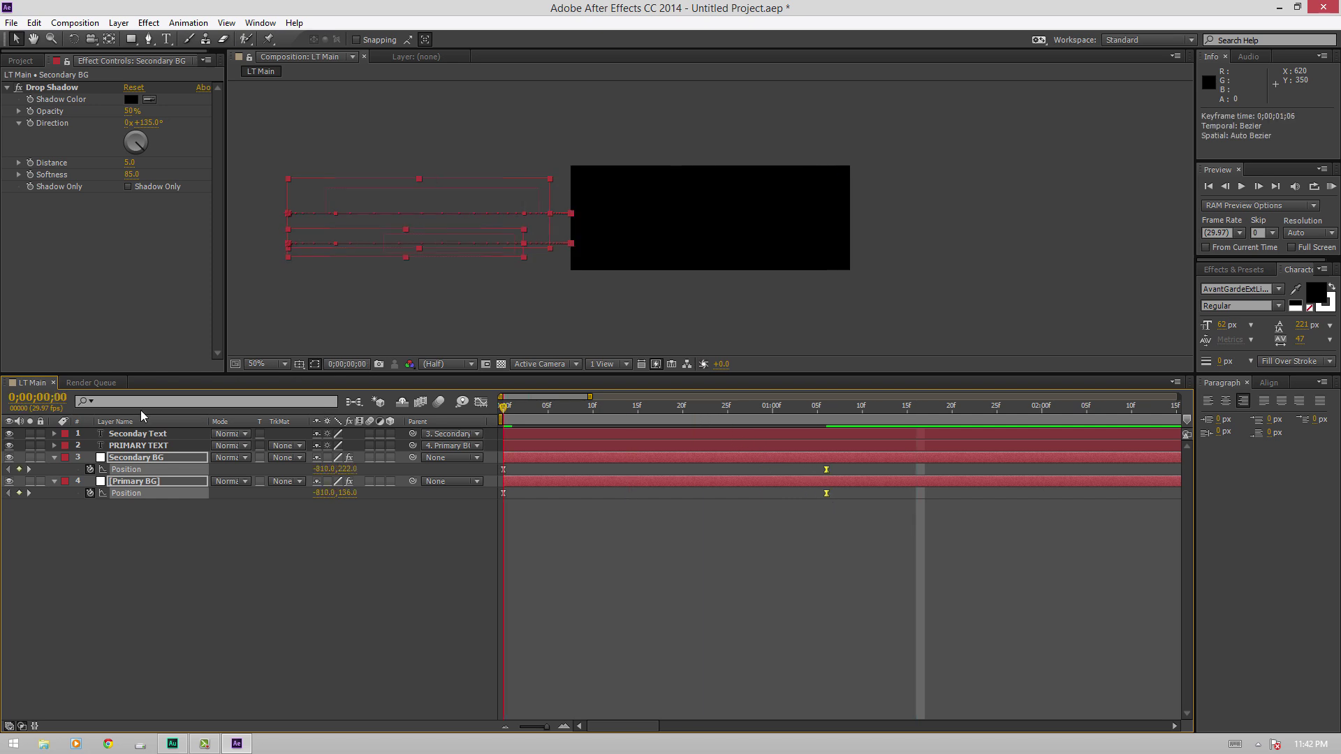
left_click(278, 611)
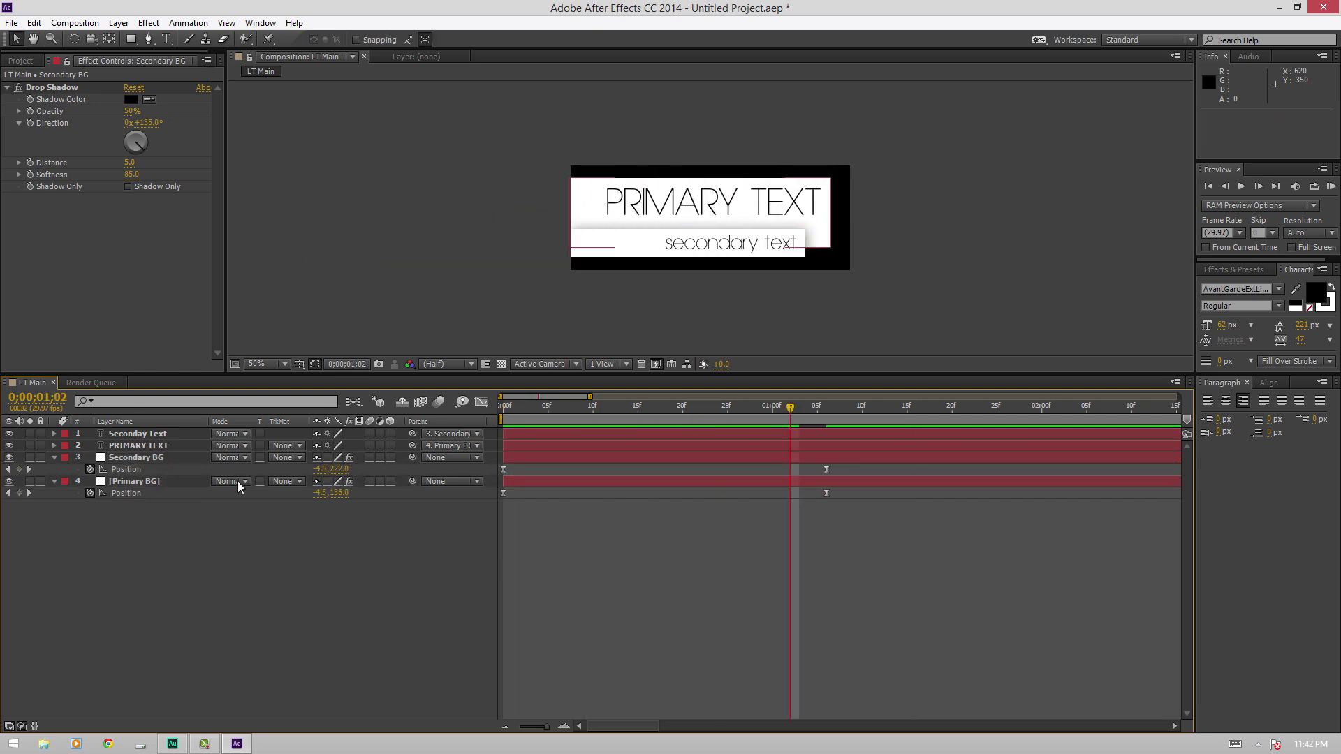
key("semicolon")
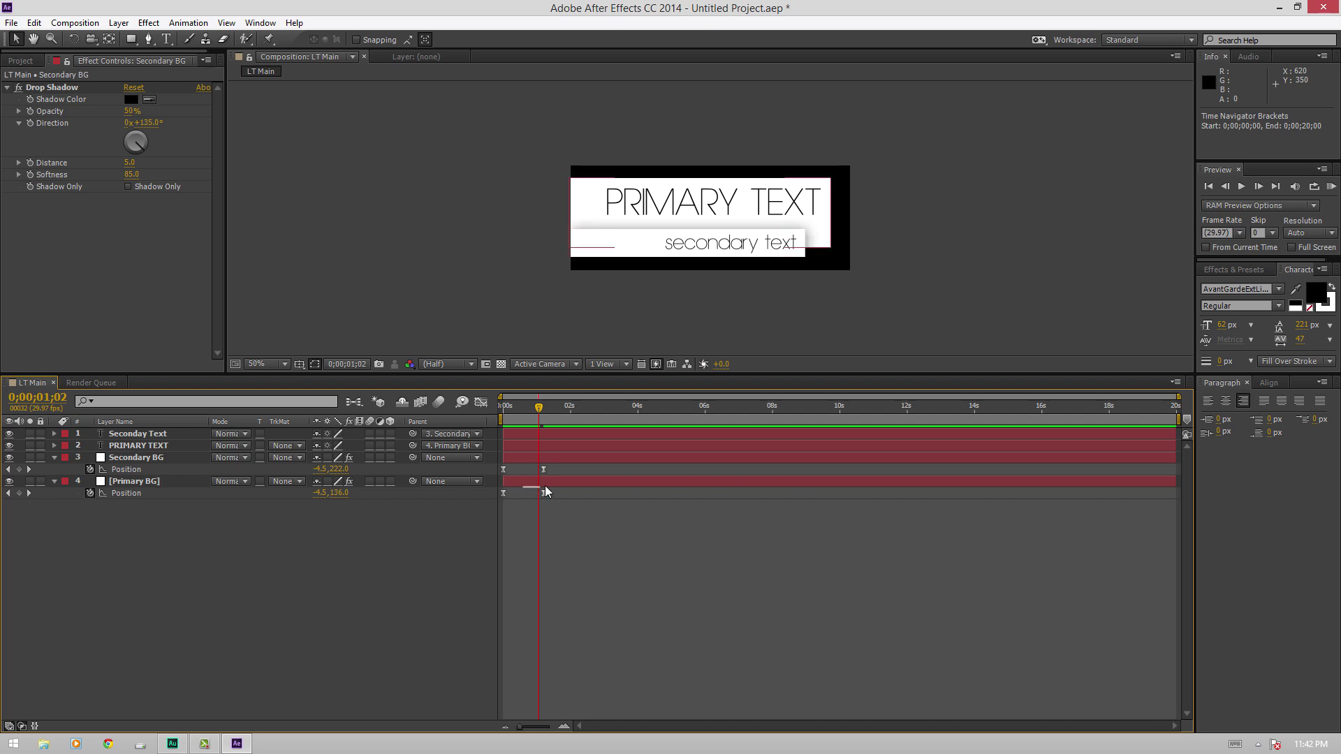
Step: Offset Secondary BG about 16 frames after Primary BG and preview the staggered slide-in
left_click_drag(529, 483, 543, 483)
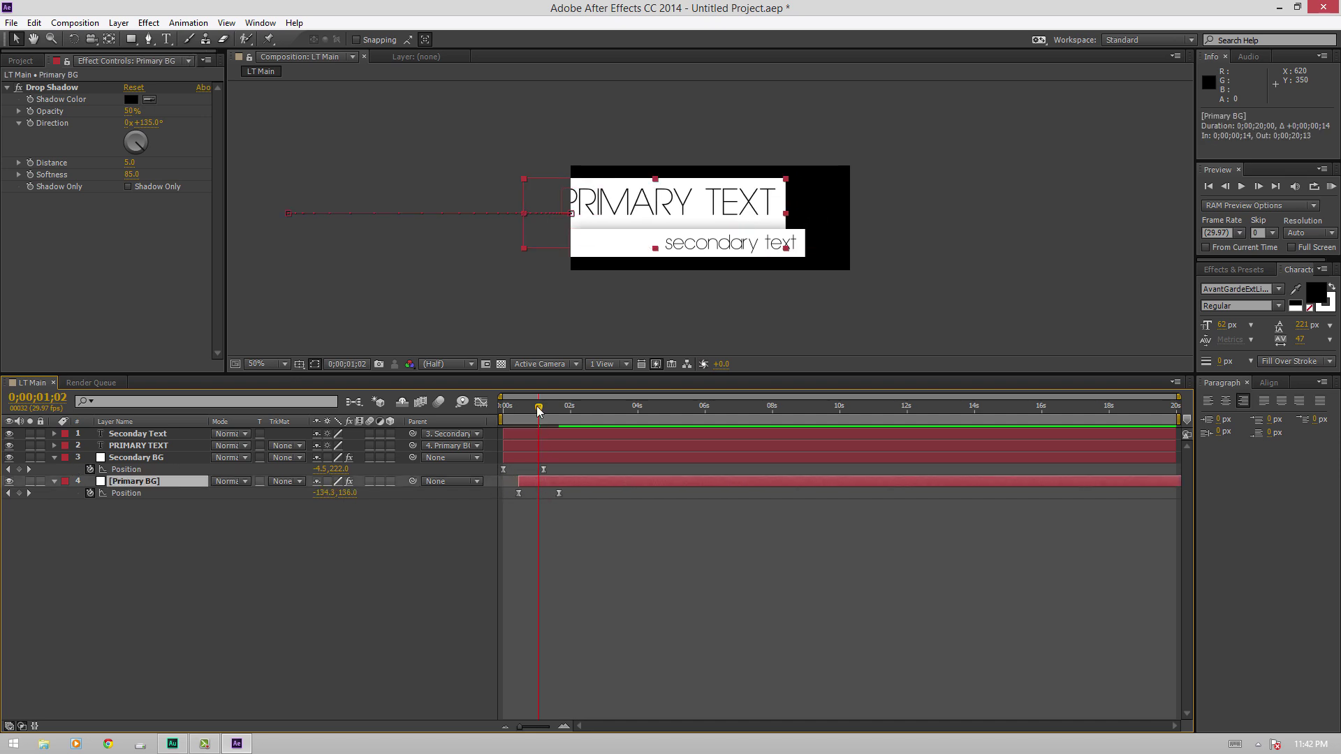
key("ctrl+z")
left_click_drag(526, 458, 544, 460)
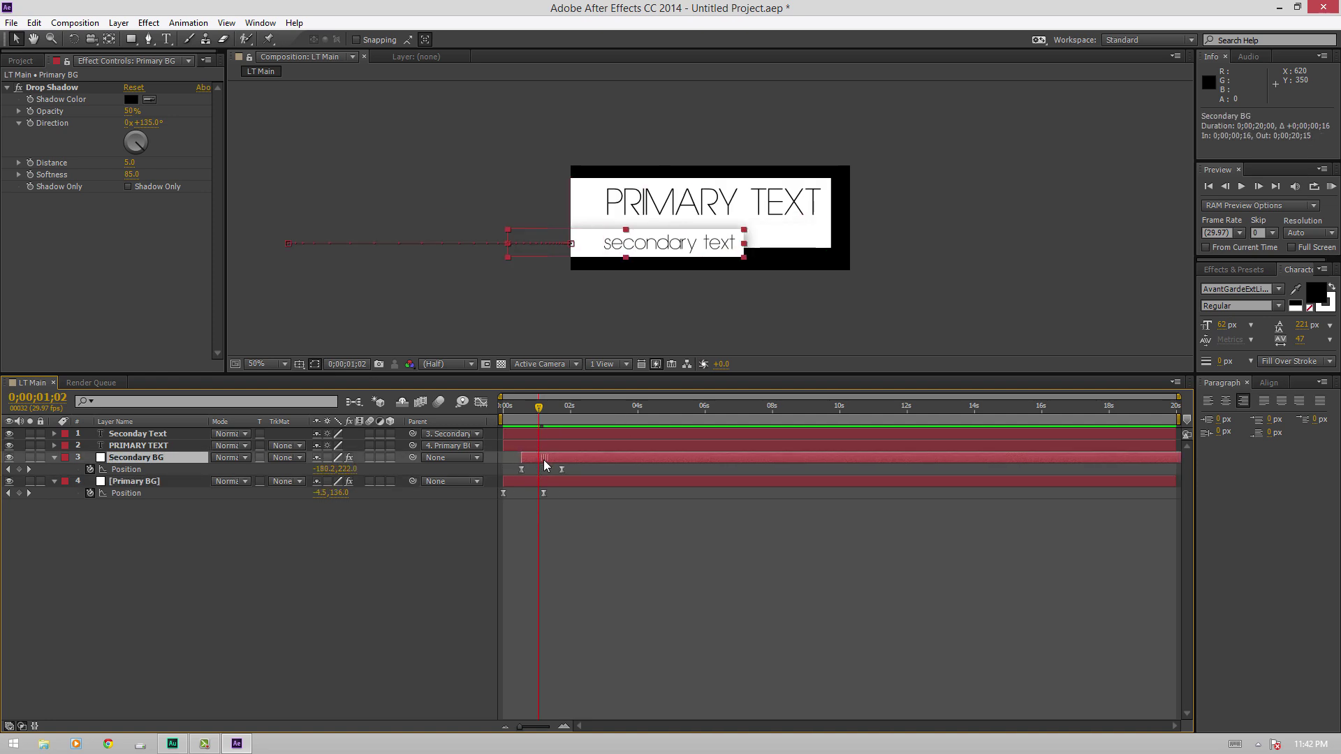
key("KP_0")
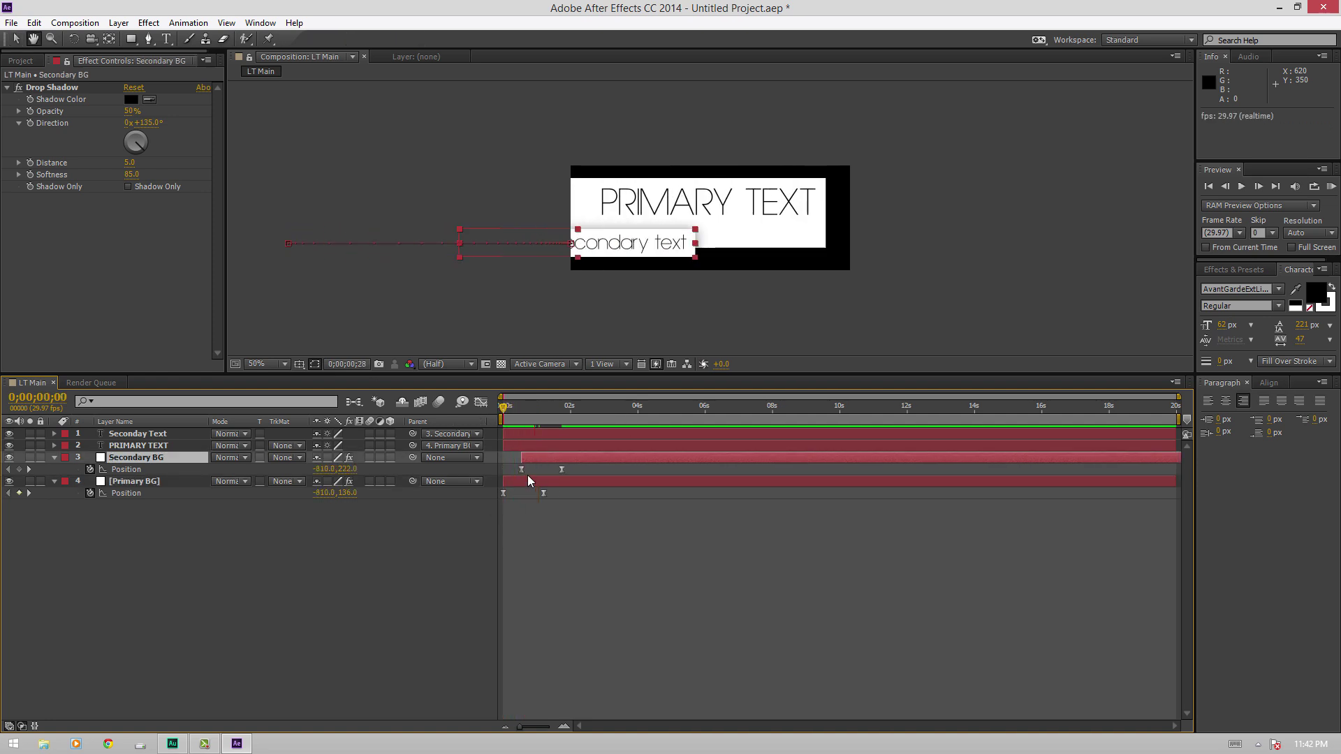
key("semicolon")
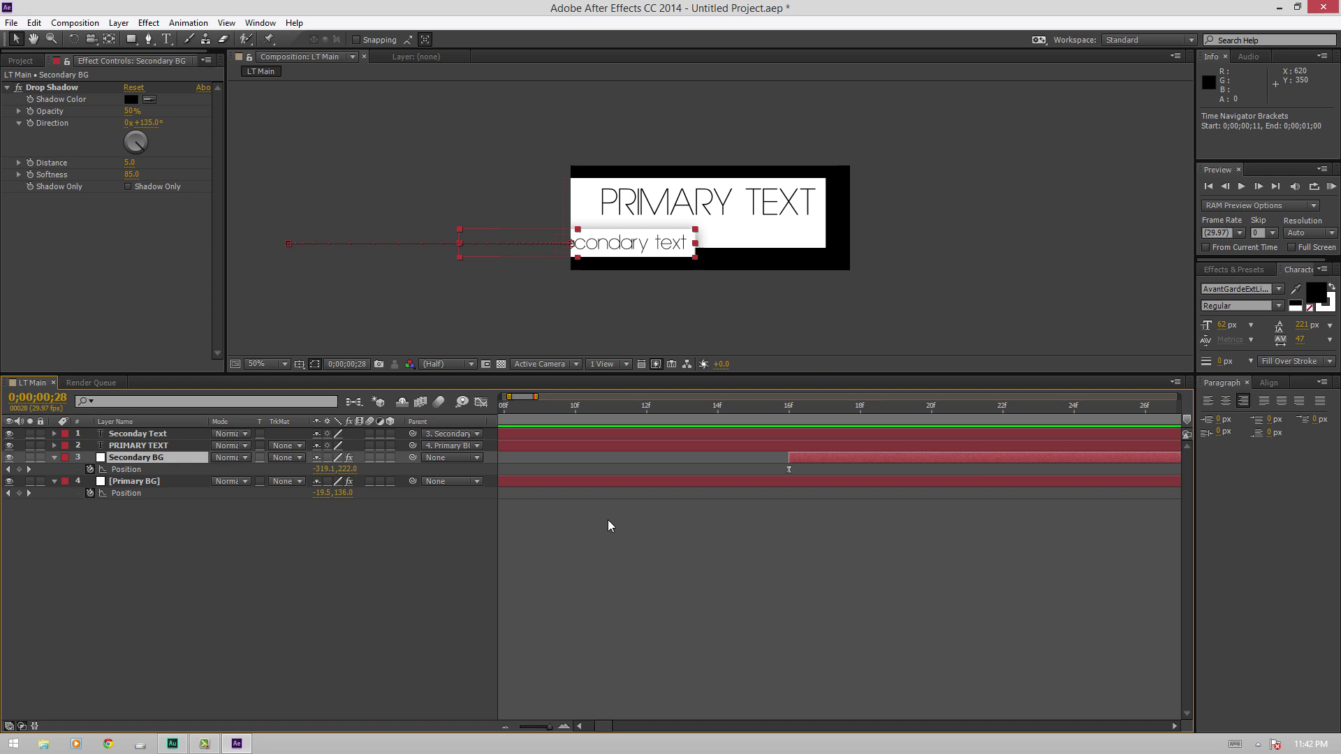
left_click_drag(851, 458, 584, 458)
key("semicolon")
key("space")
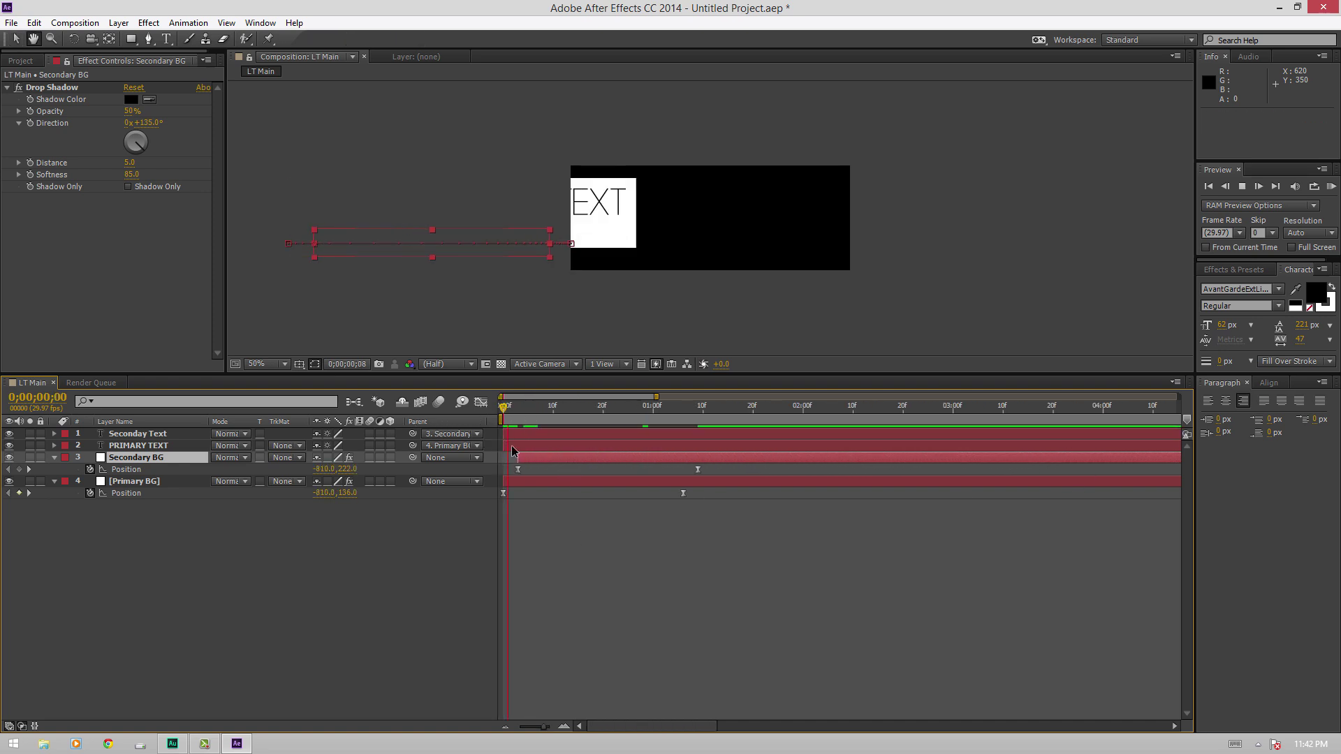
left_click(373, 551)
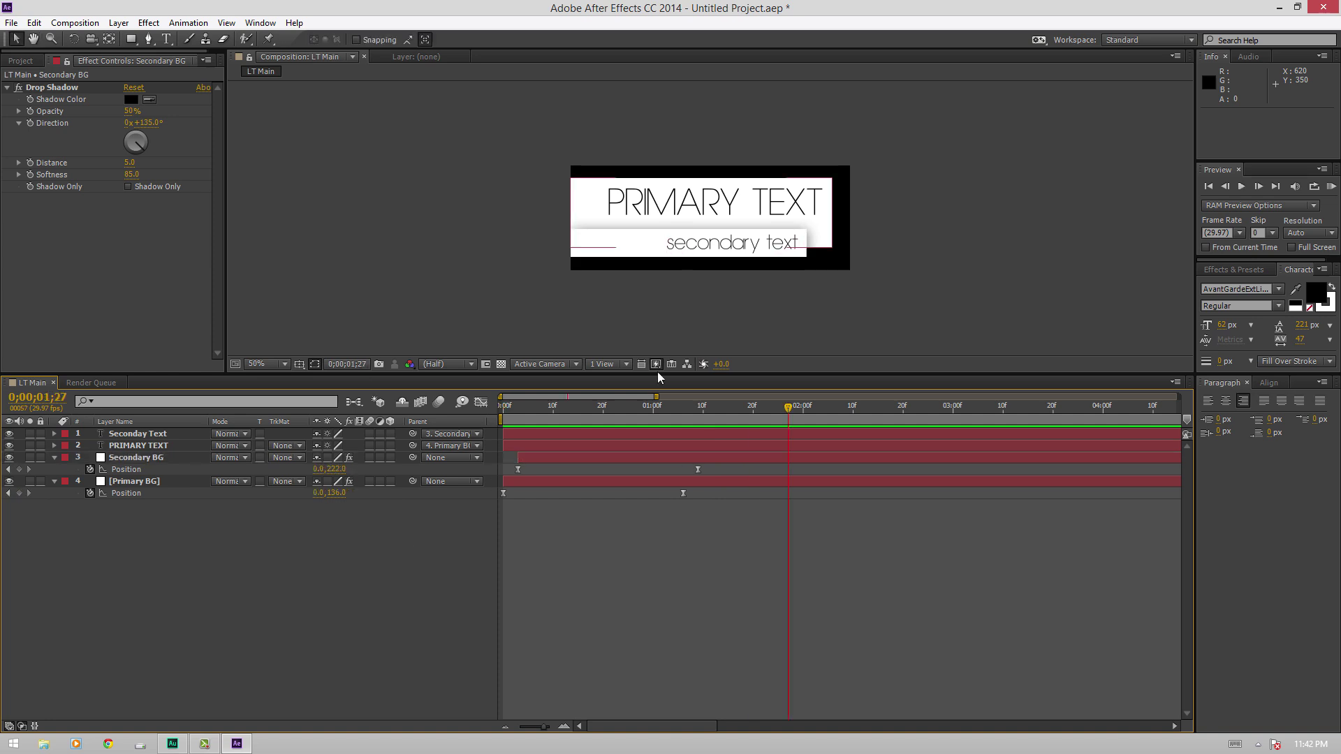
Step: Tick Template in LT Main's Advanced composition settings so Premiere Pro can edit it
key("KP_0")
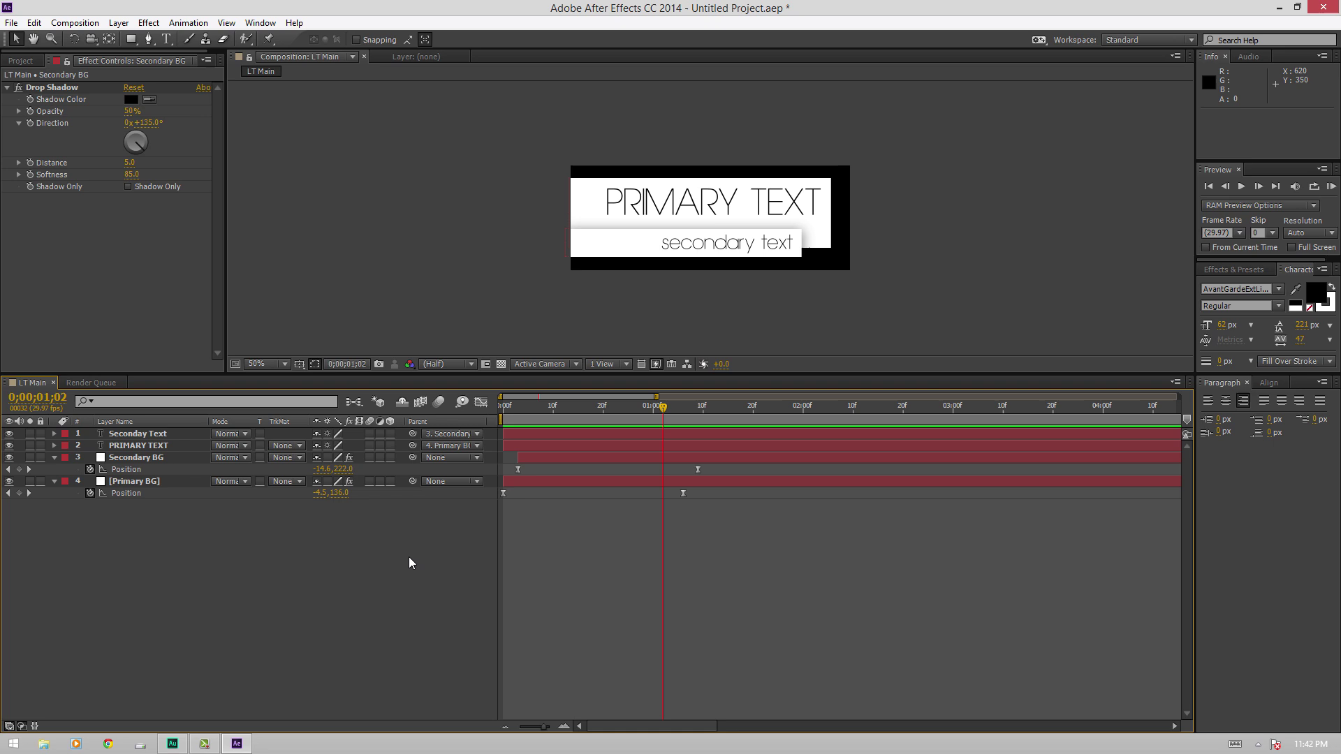
key("ctrl+k")
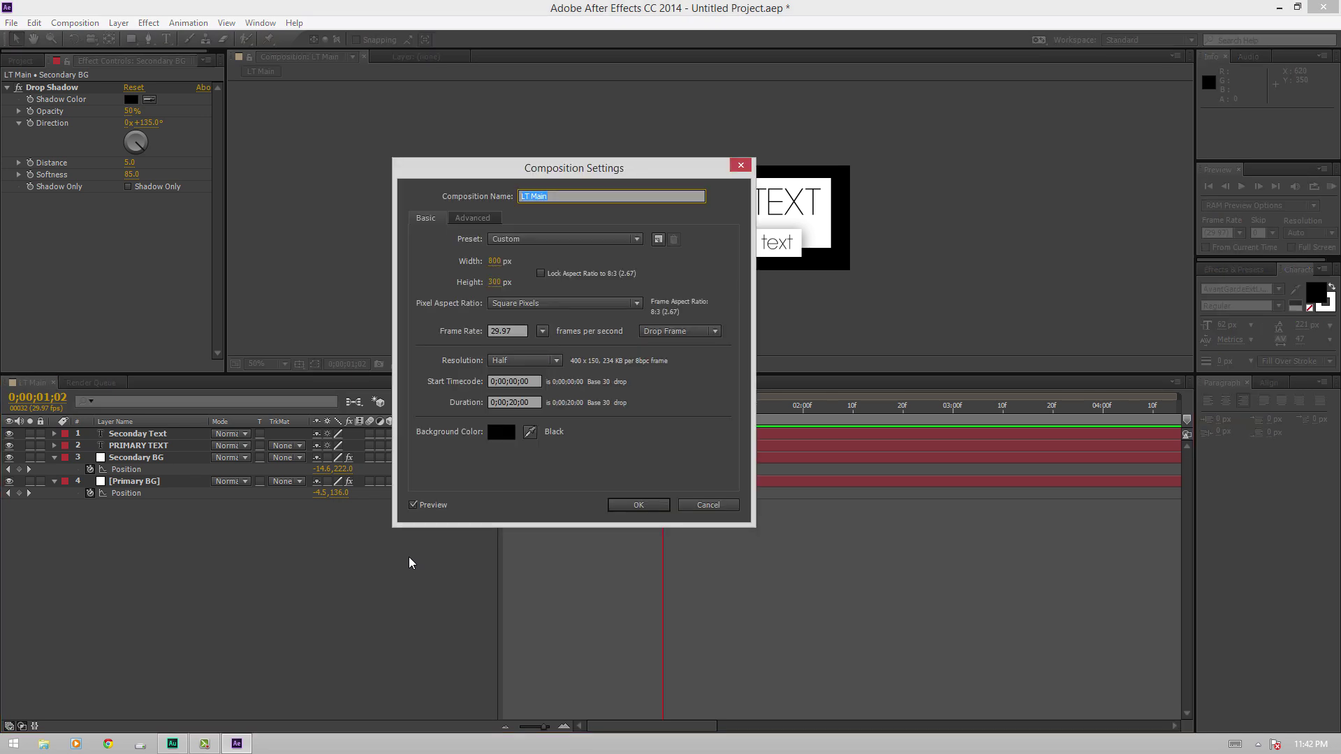
left_click(473, 225)
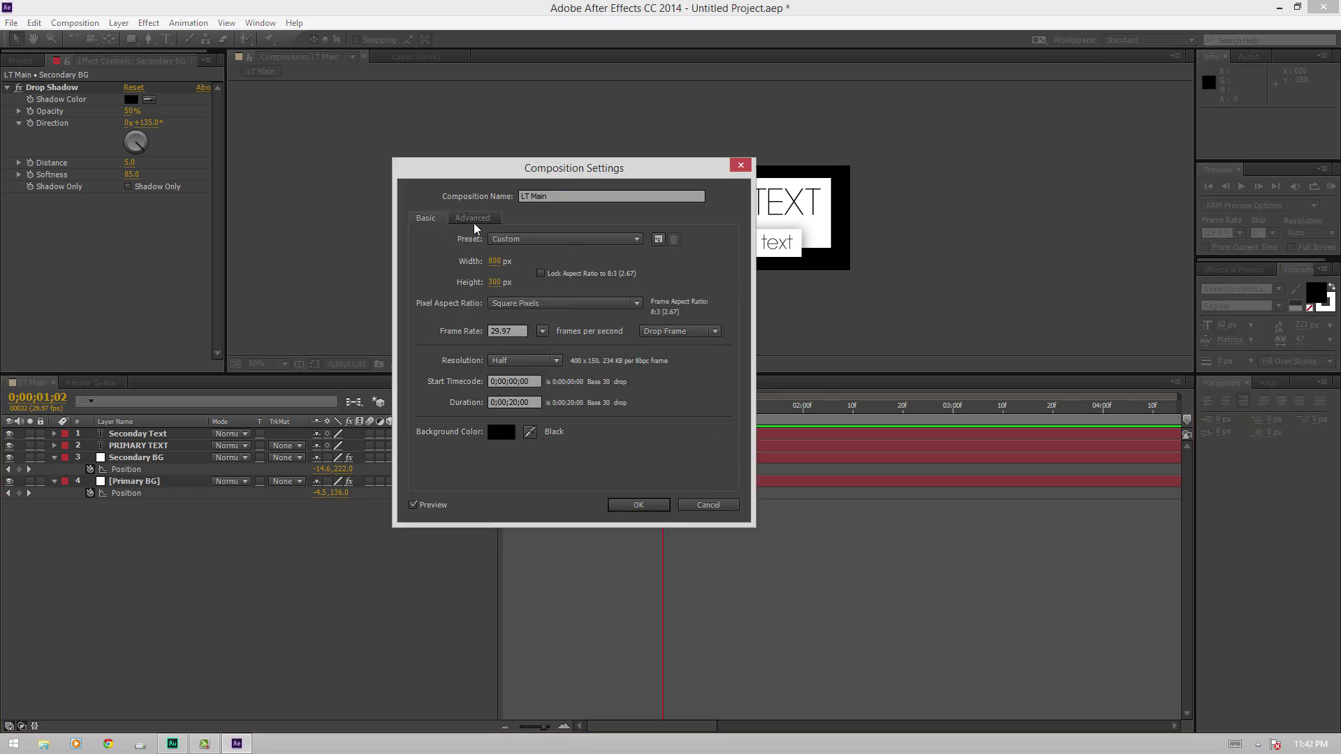
left_click(472, 220)
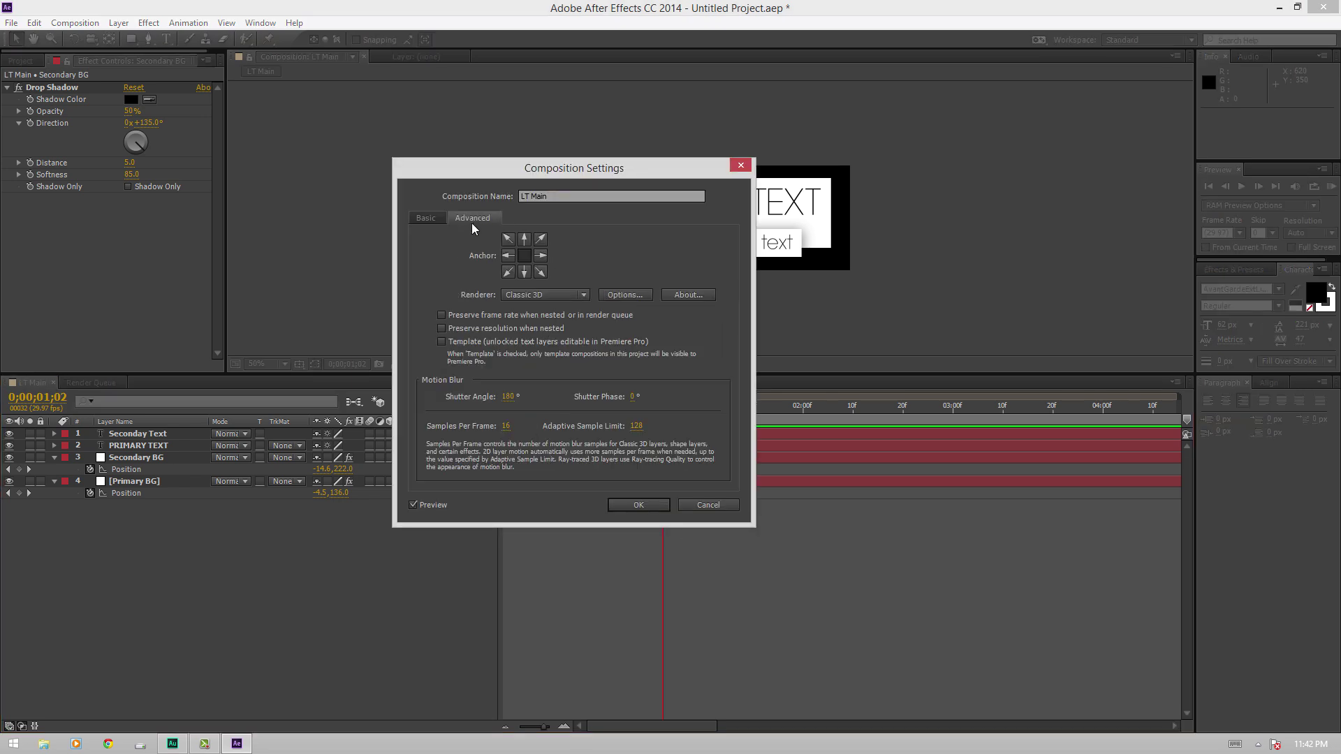
left_click(441, 342)
left_click(638, 505)
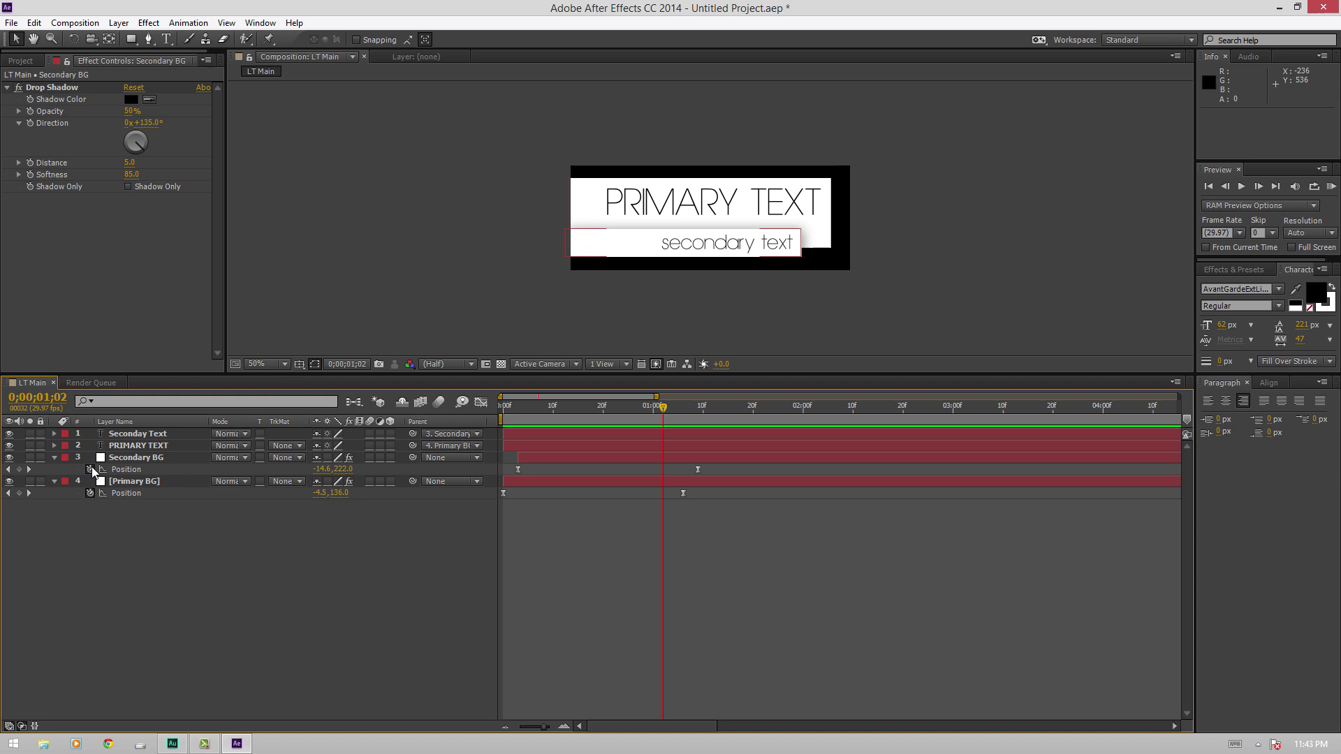
Step: From Save As, create a new LT Tut folder inside Active Projects > Tuts
left_click(220, 632)
key("ctrl+s")
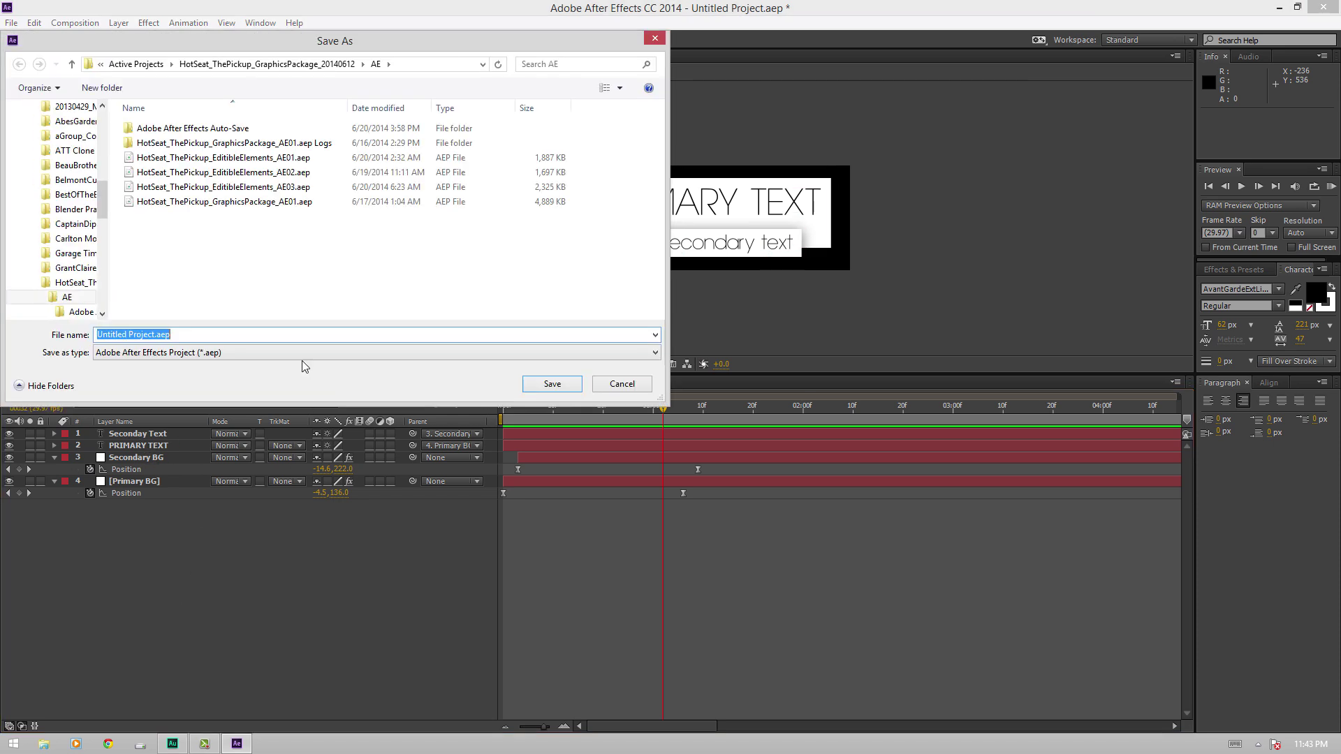
left_click(140, 64)
double_click(170, 203)
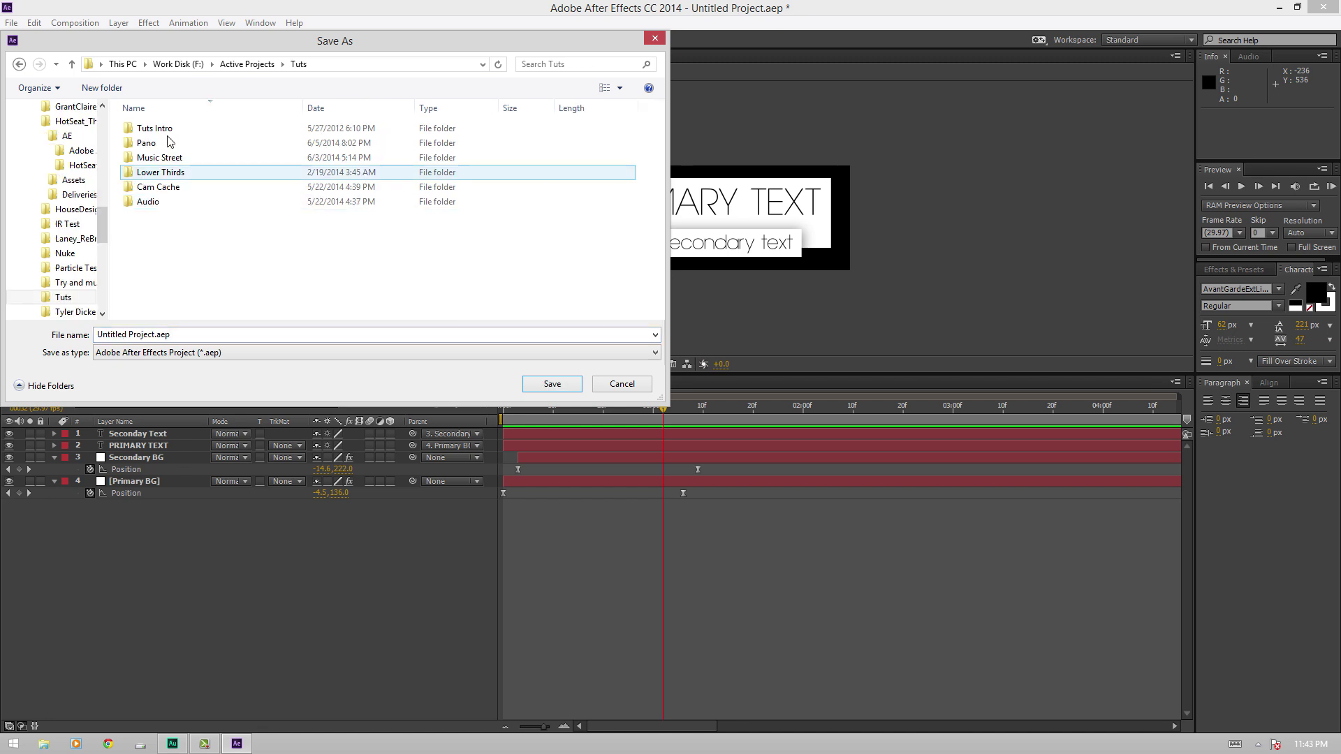
left_click(102, 87)
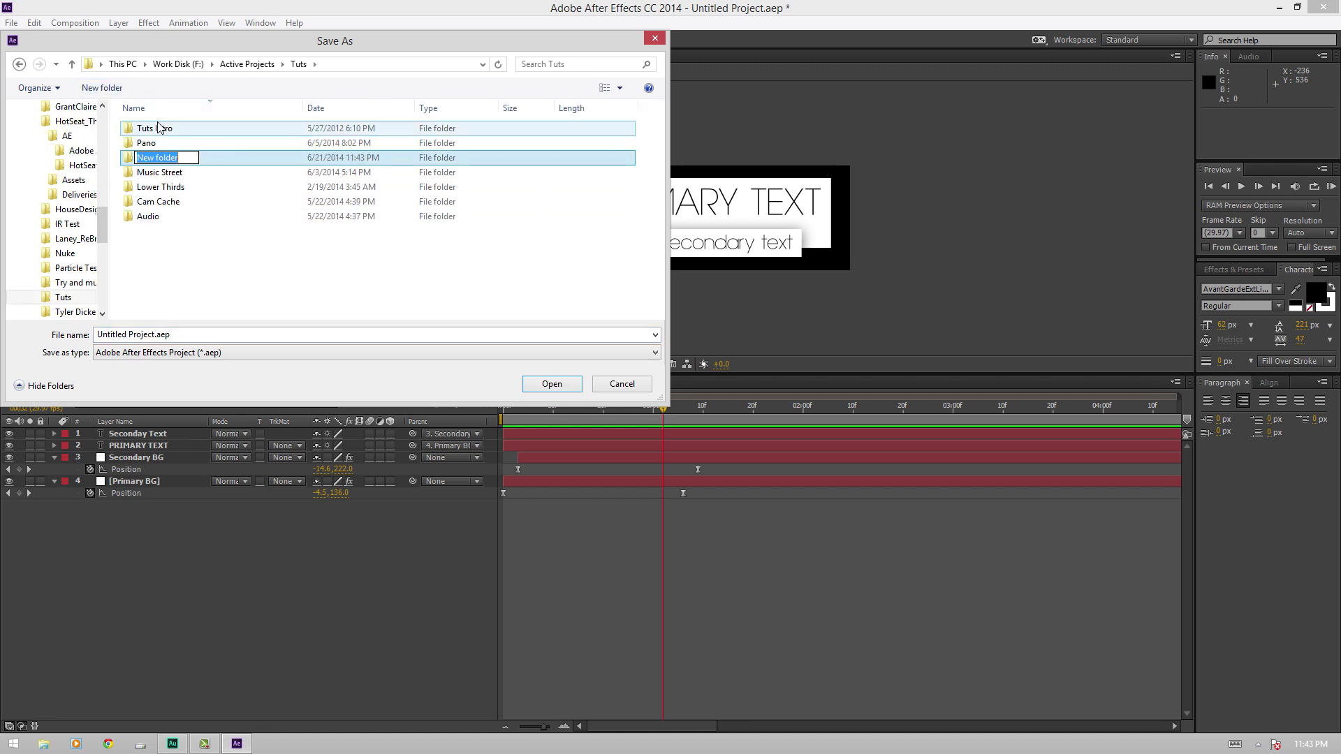
type("LT Tut")
key("Return")
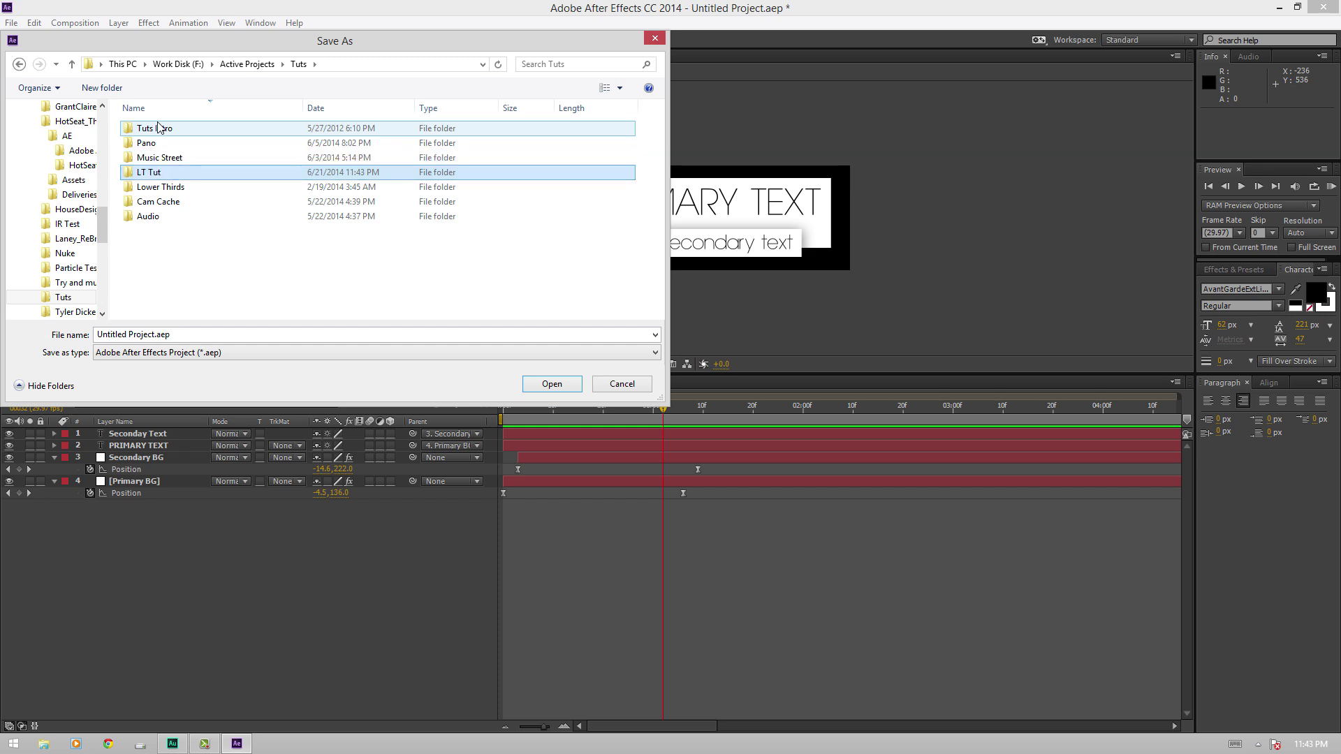
Step: Save the project as LTTut_AE01.aep in LT Tut, then launch Premiere Pro
key("Return")
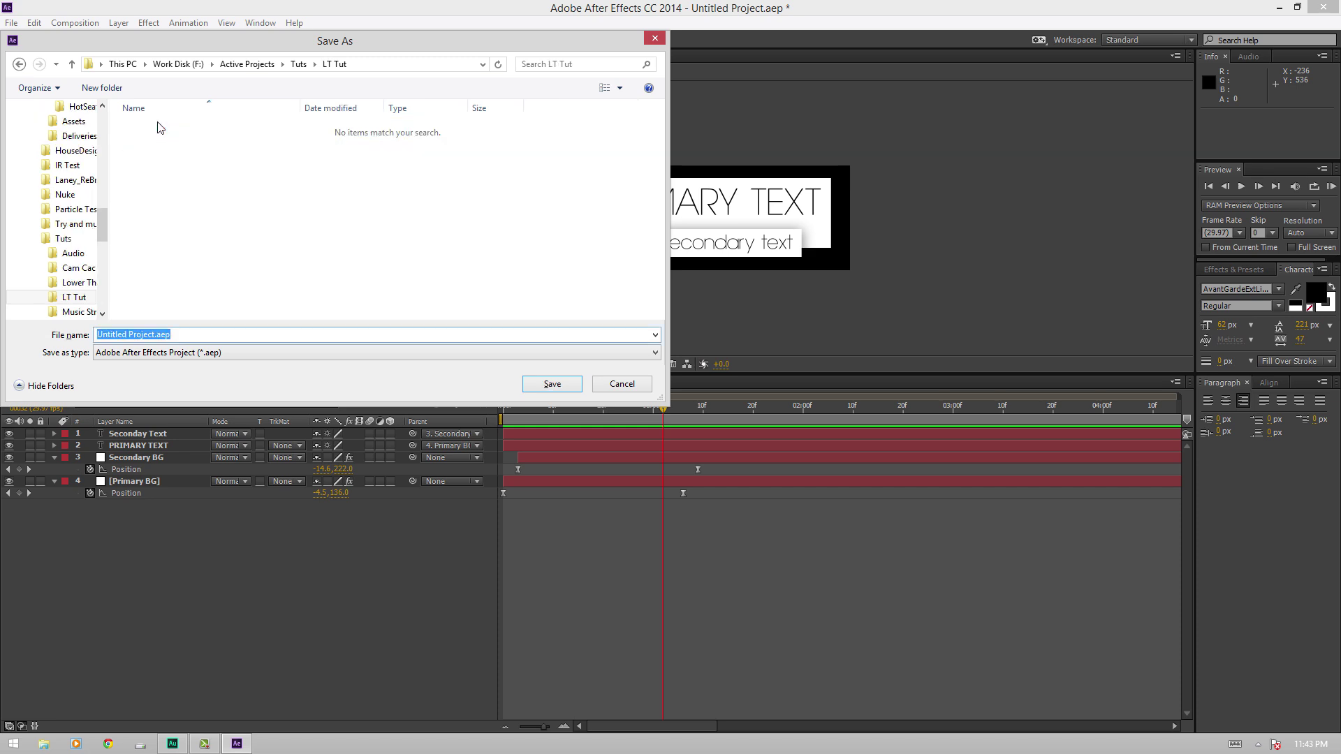
type("Lot")
key("Return")
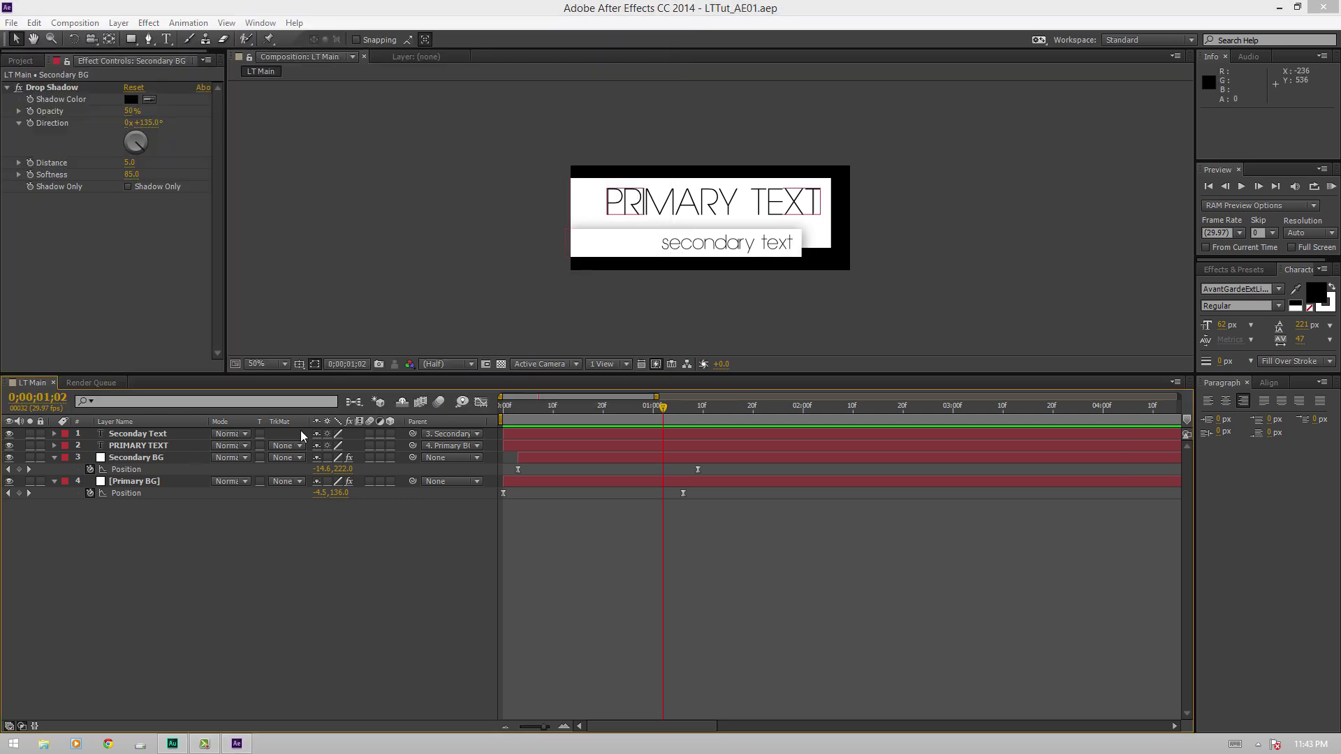
key("super")
left_click(529, 329)
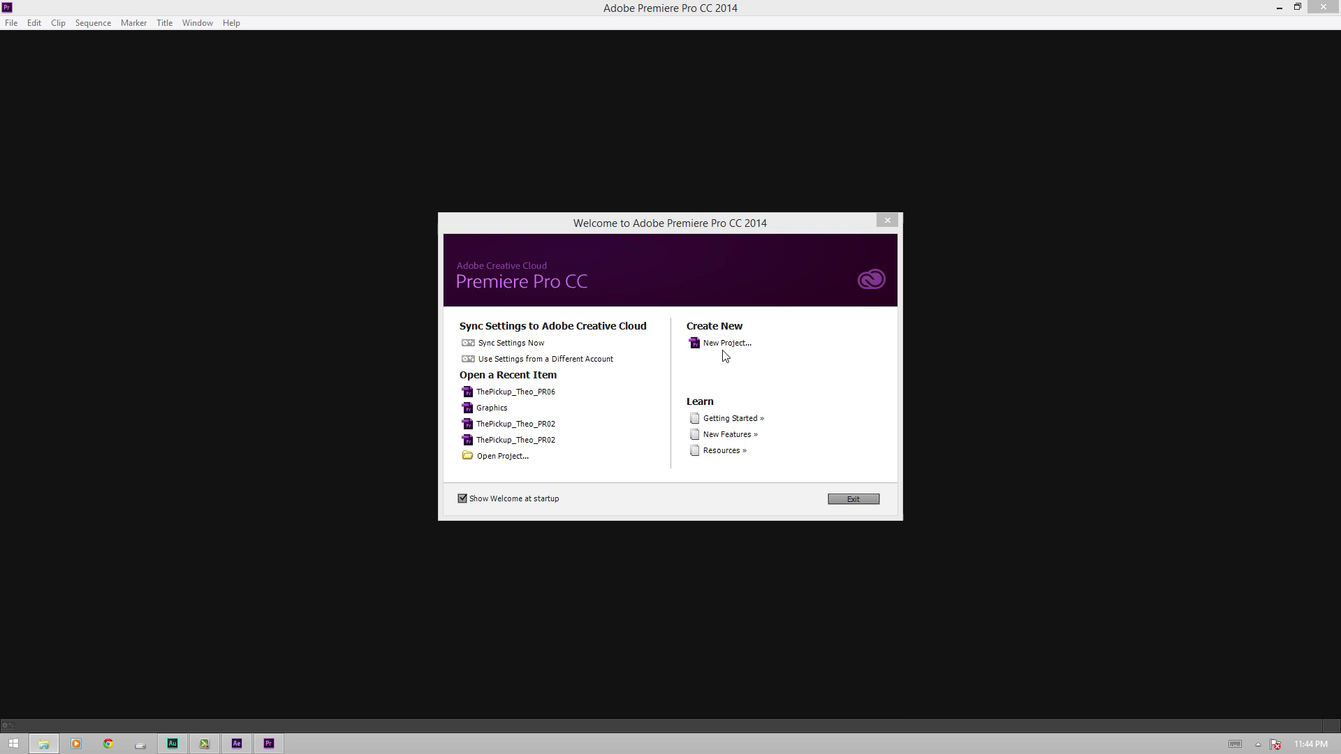
Step: Set up a new Premiere project named LTTut_PR01 in F:\Active Projects\Tuts\LT Tut
left_click(722, 344)
left_click(808, 241)
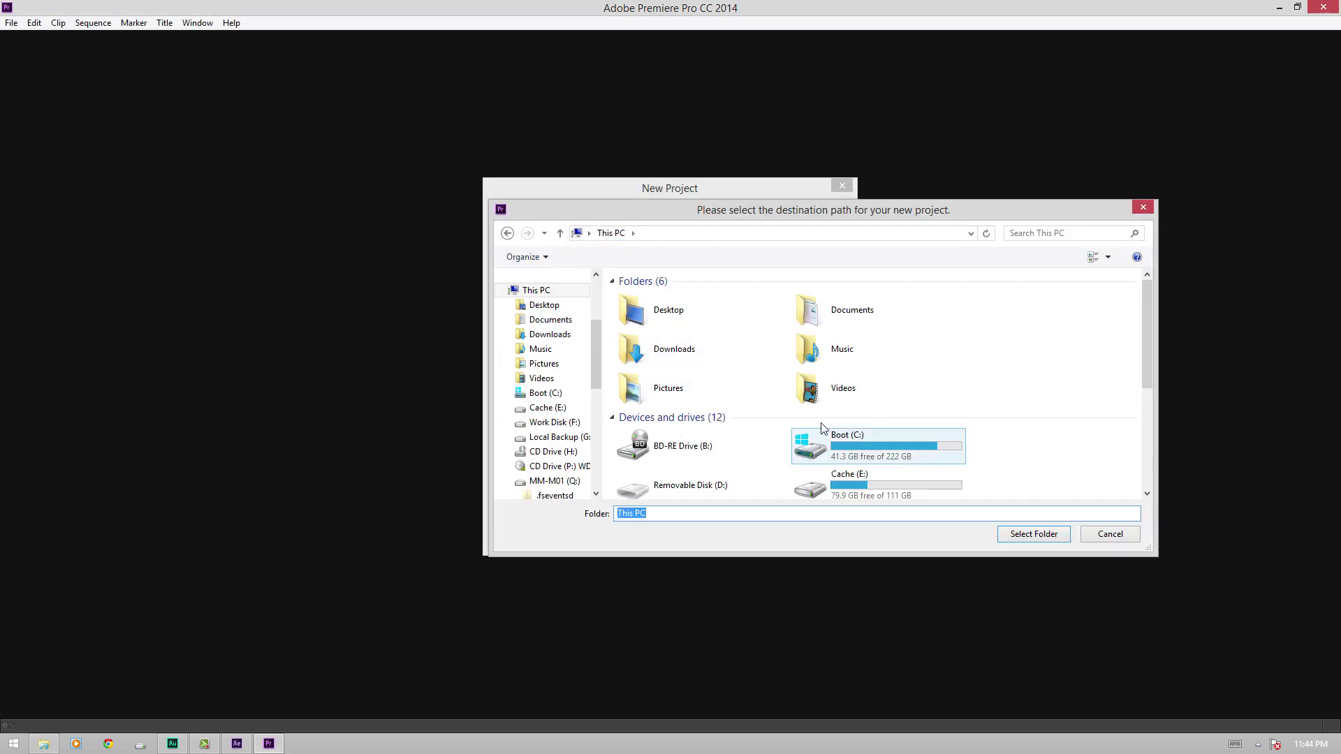
left_click(850, 476)
scroll(765, 426, "down", 3)
double_click(698, 308)
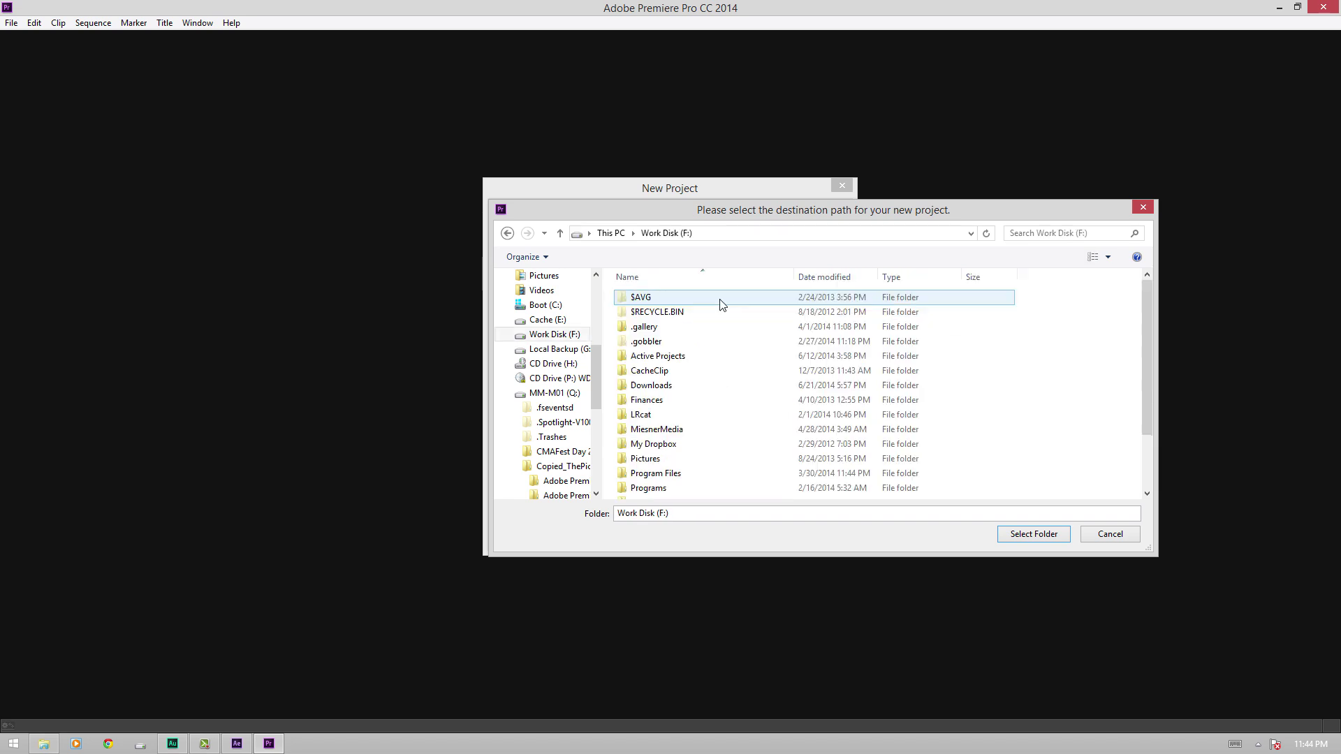
double_click(671, 356)
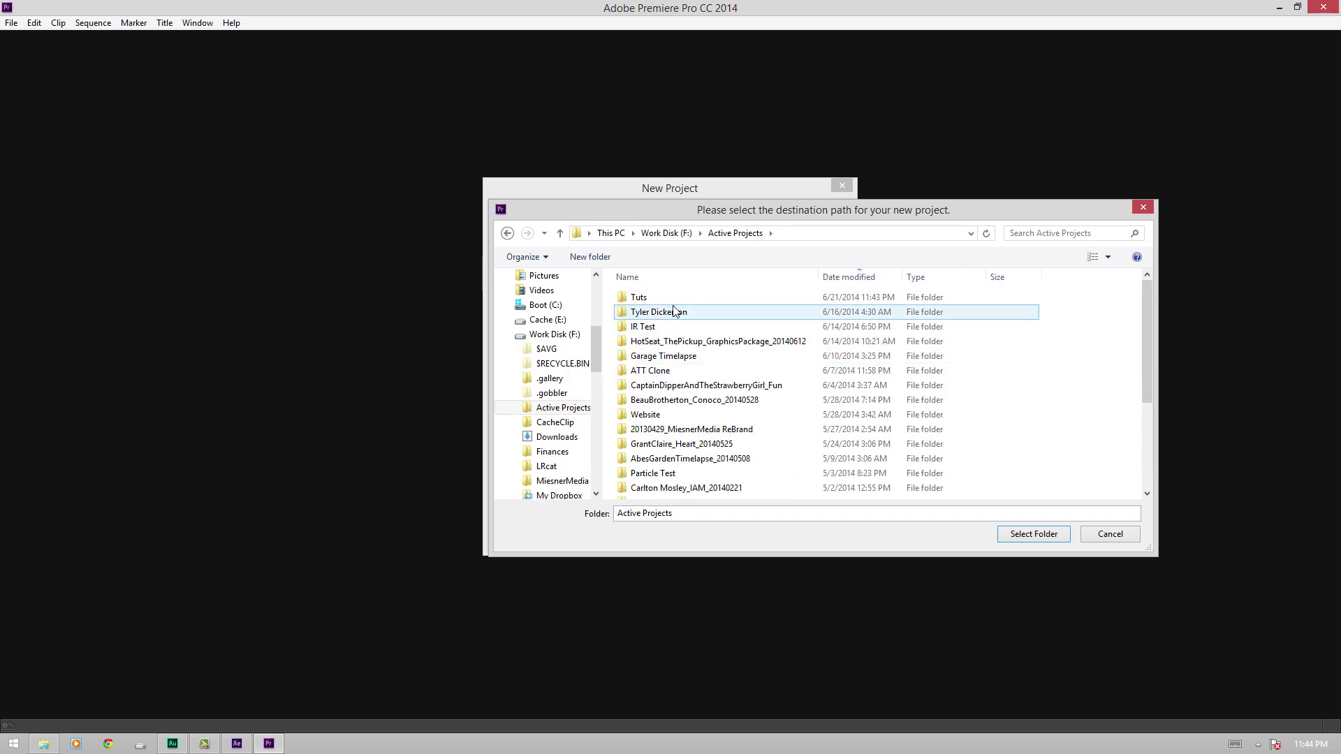
double_click(666, 298)
double_click(661, 344)
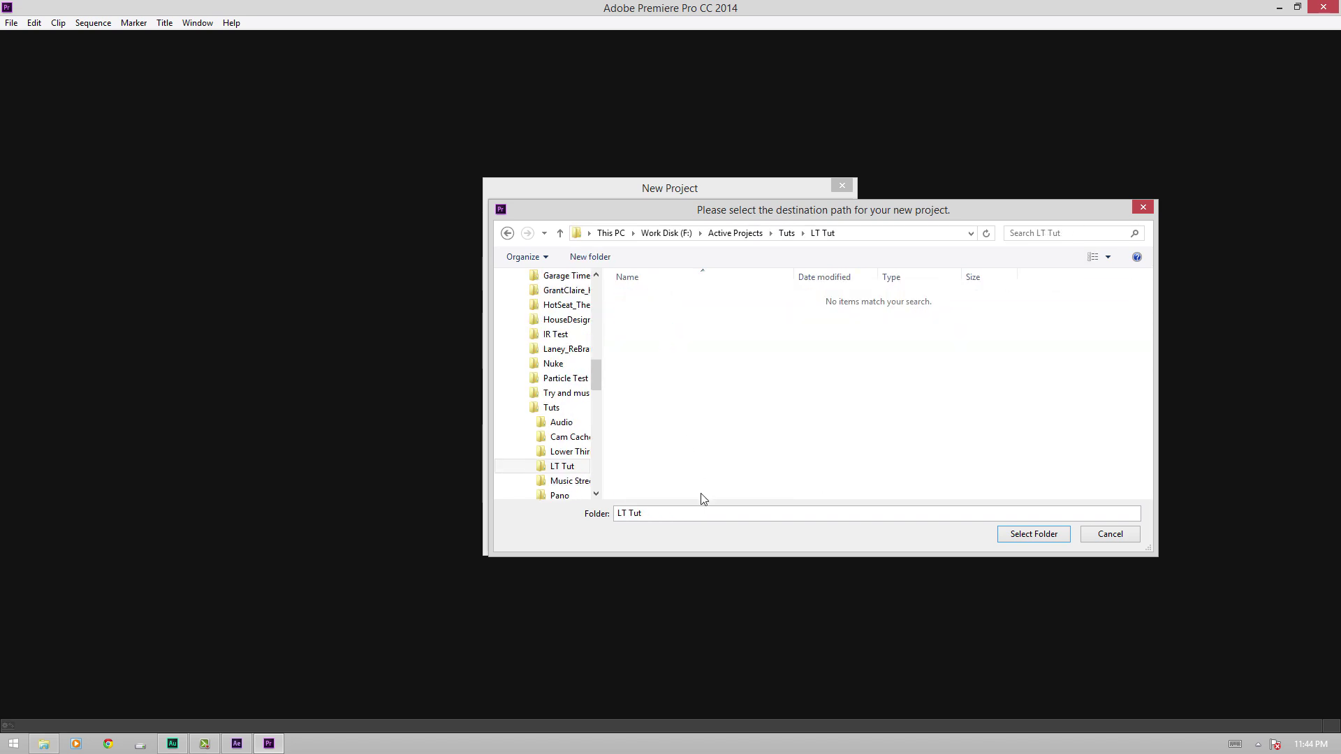
left_click(680, 515)
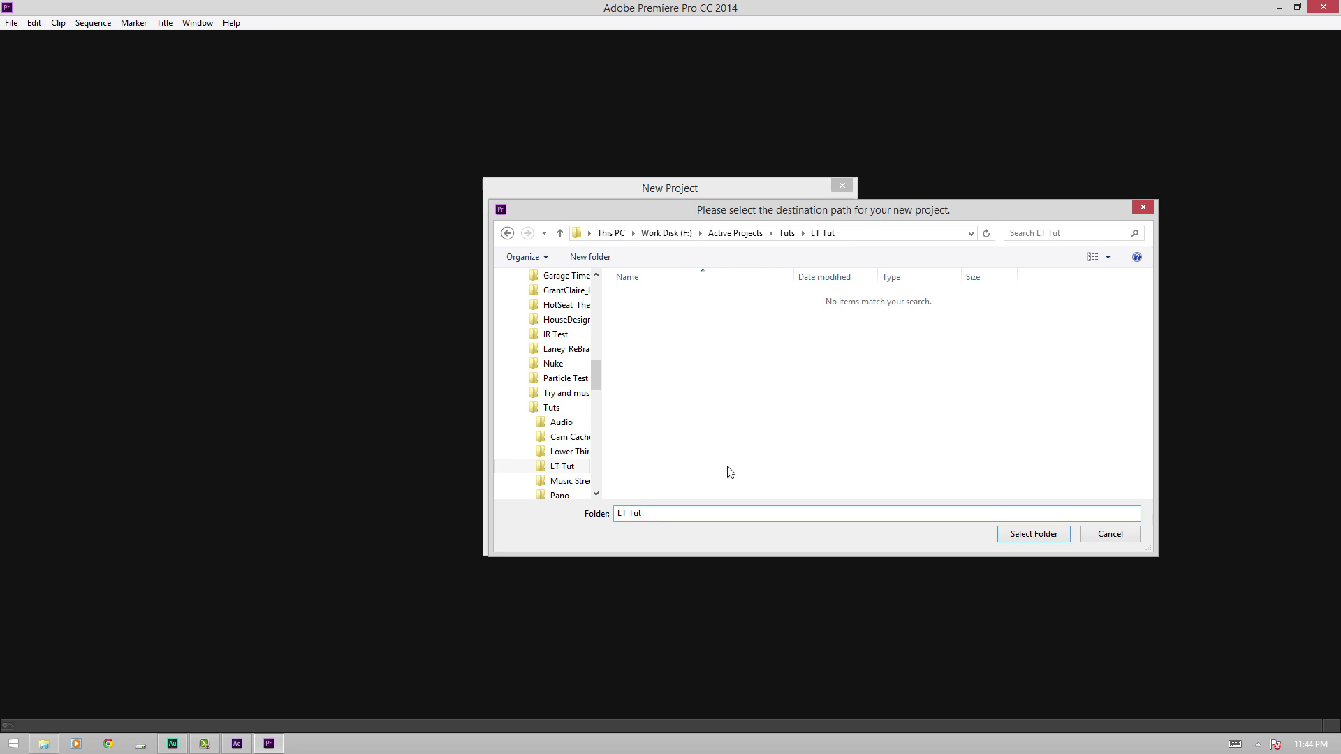
key("Return")
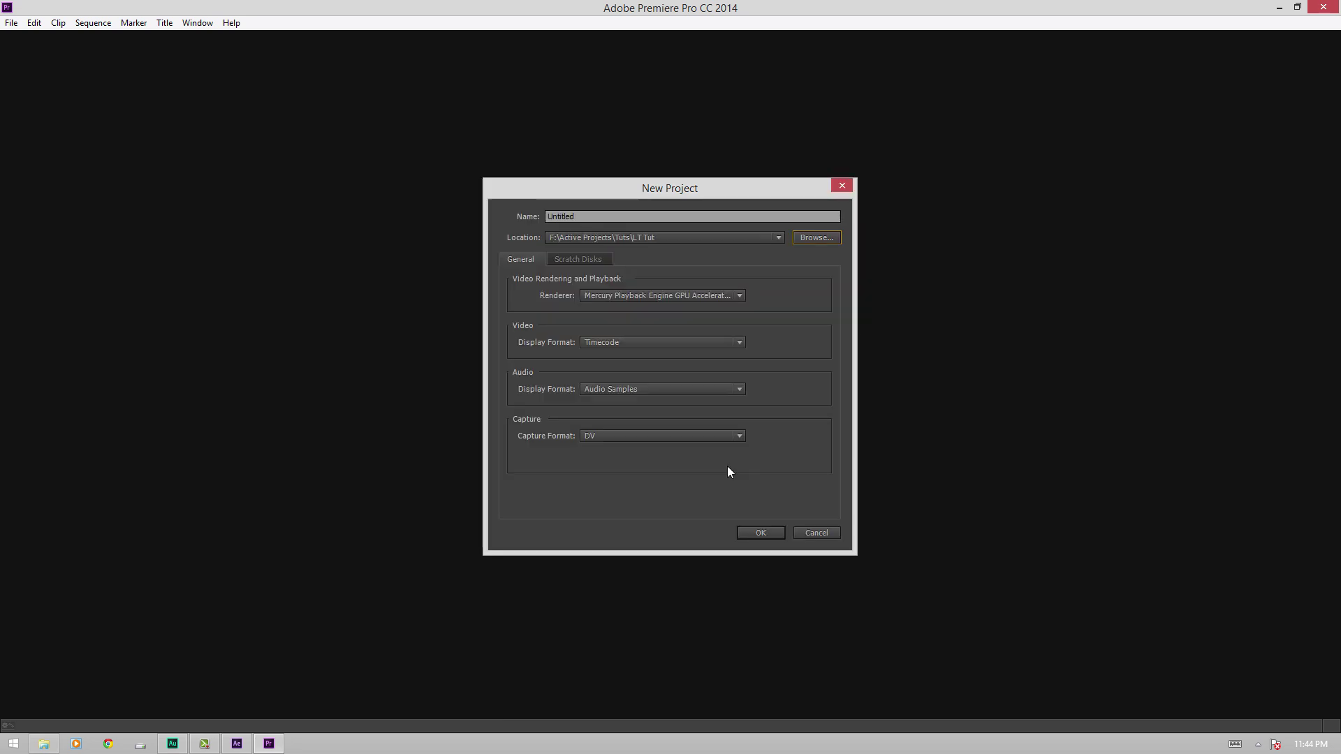
double_click(585, 216)
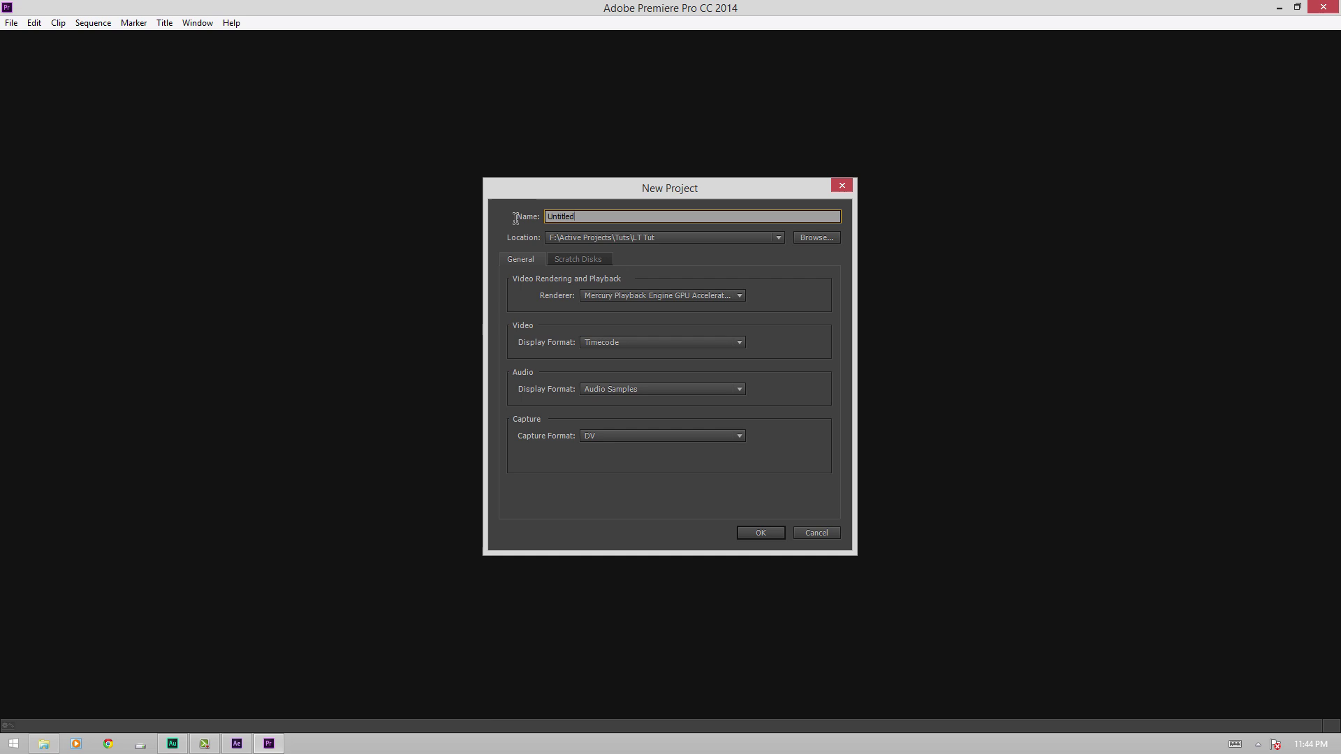
type("LTTut_PR01")
Step: Create the project, switch to the Editing (CS5.5) workspace, and close Media Browser and Info
key("Return")
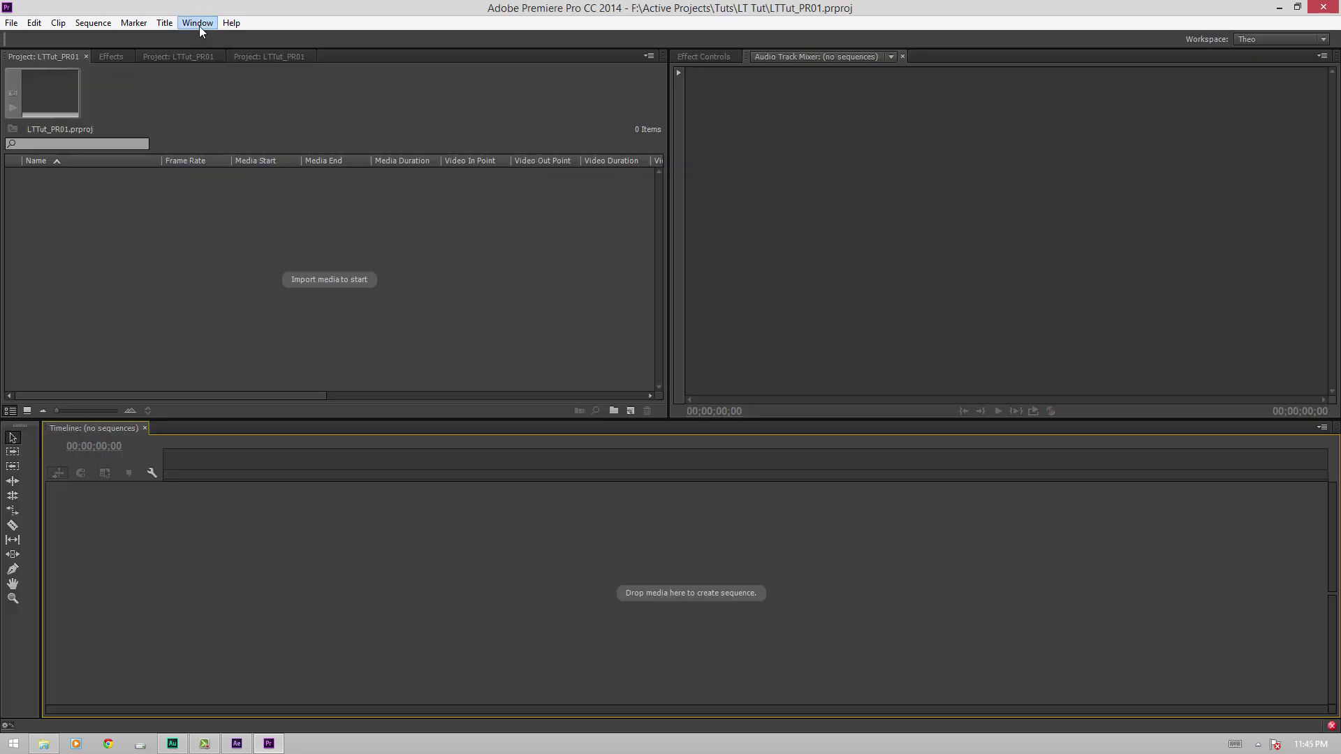
left_click(198, 23)
mouse_move(161, 41)
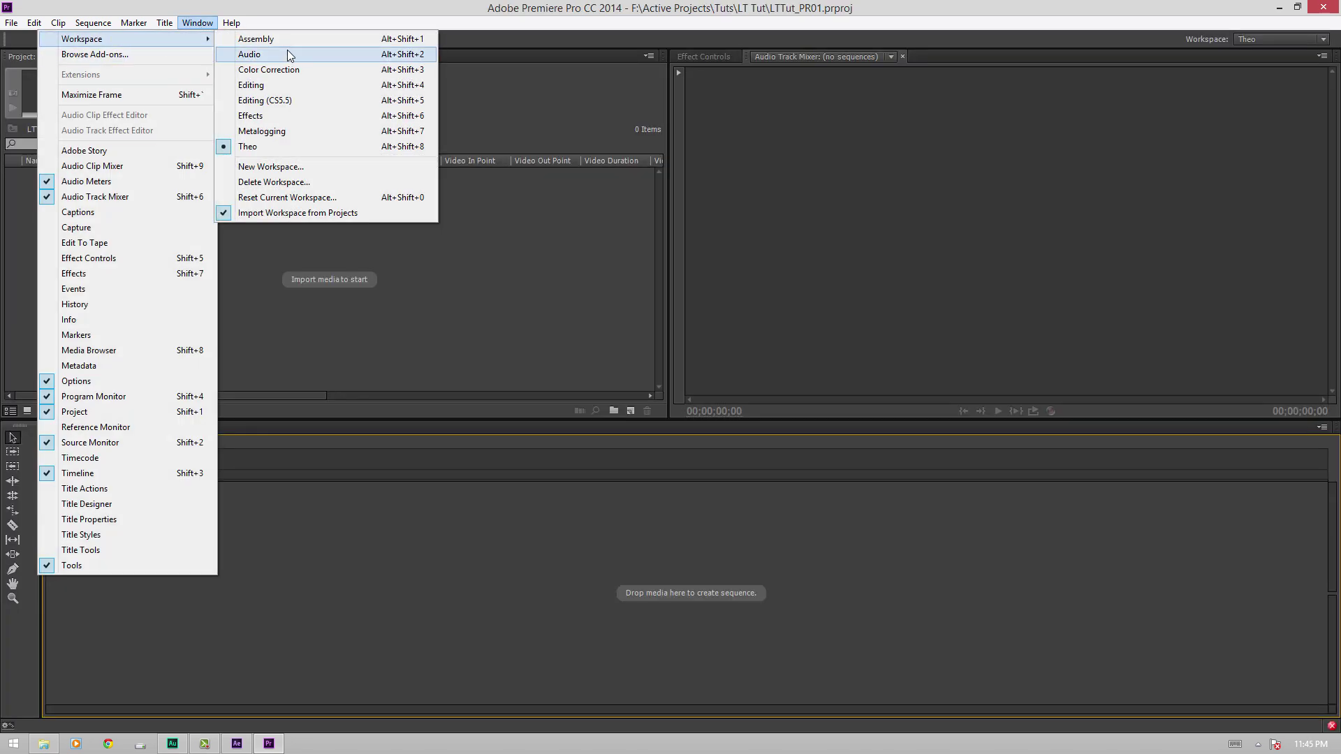
left_click(302, 101)
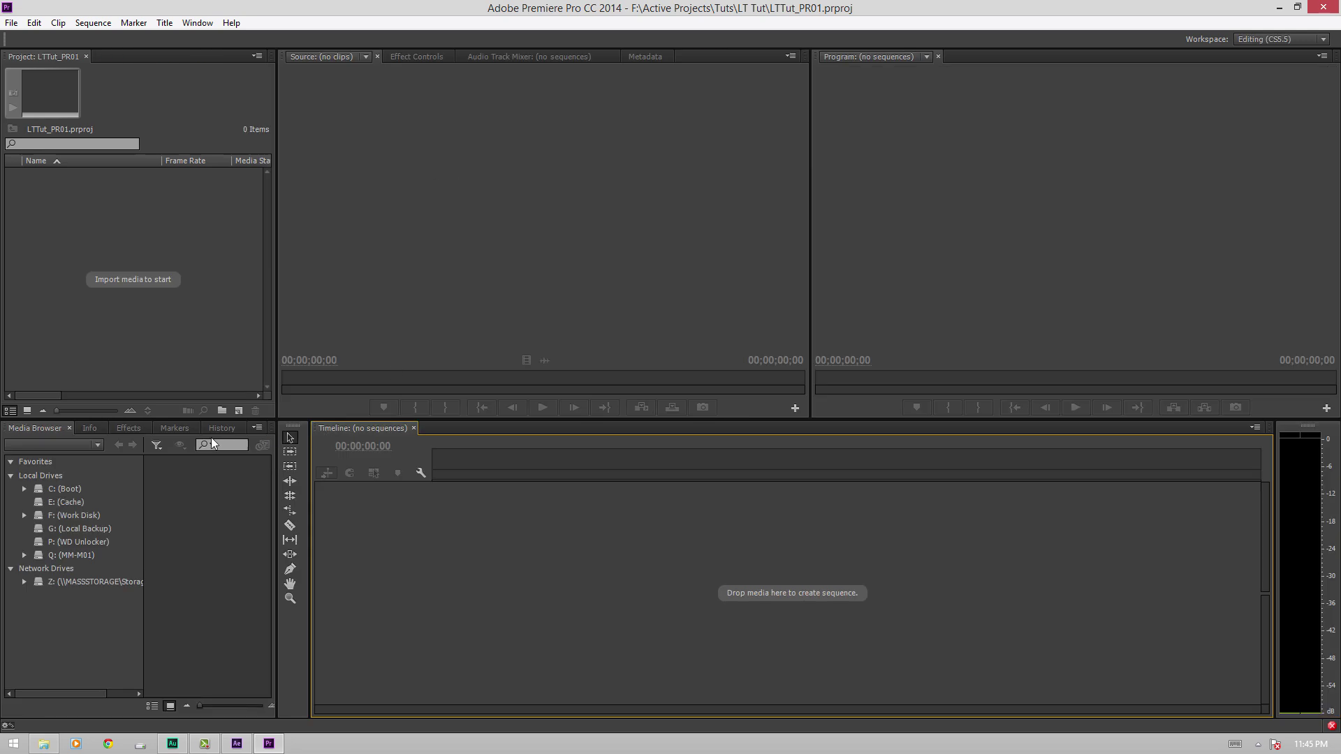
left_click(70, 427)
left_click(30, 427)
Step: In the import browser, select MMC-01_1_2014-03-29_2001_C0002.mov from the Footage > BMCC folder
double_click(47, 232)
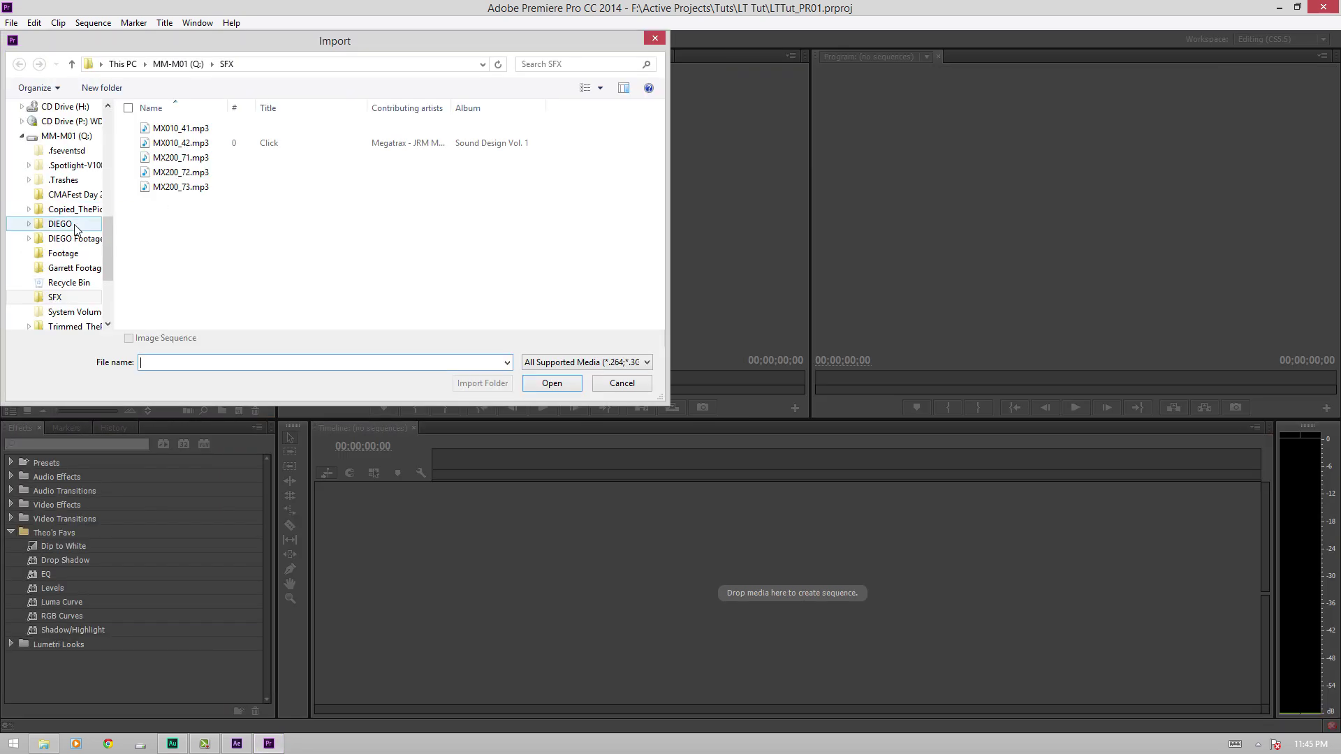
left_click(123, 63)
double_click(226, 183)
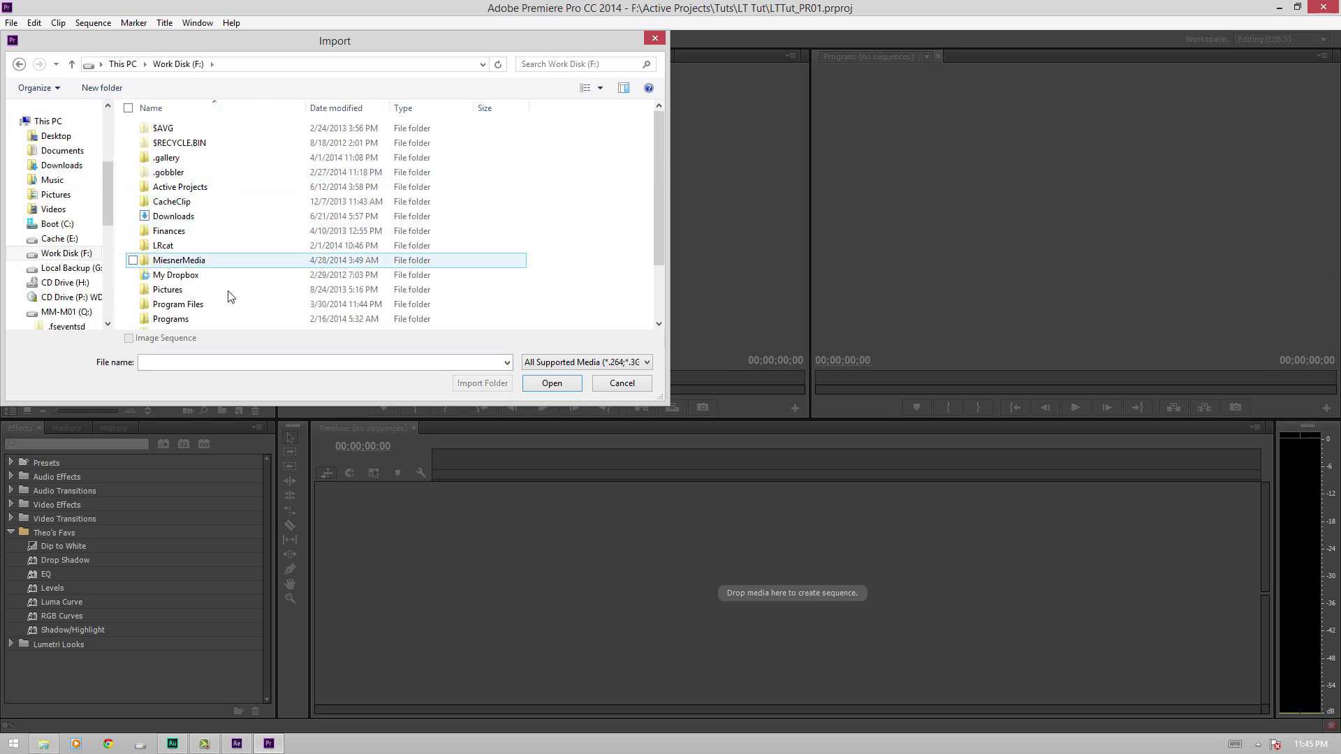
double_click(202, 187)
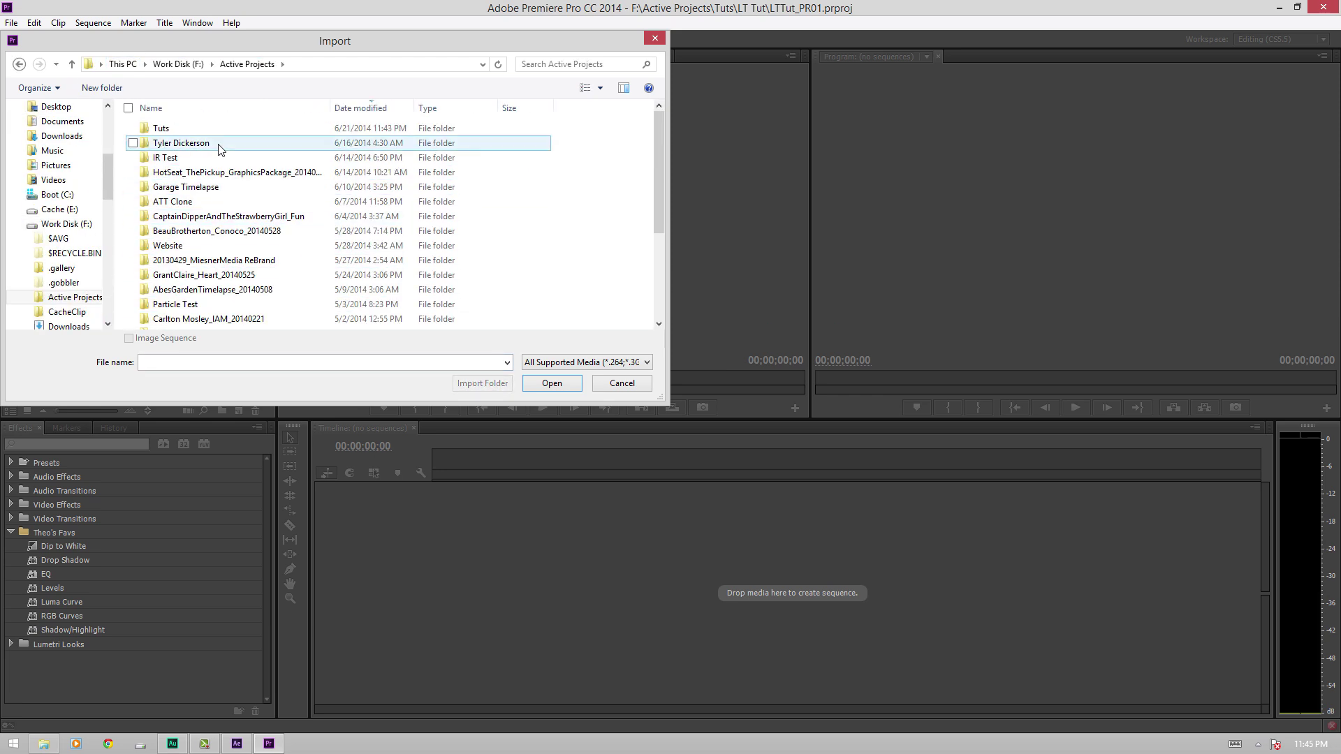
left_click(237, 305)
scroll(245, 255, "down", 2)
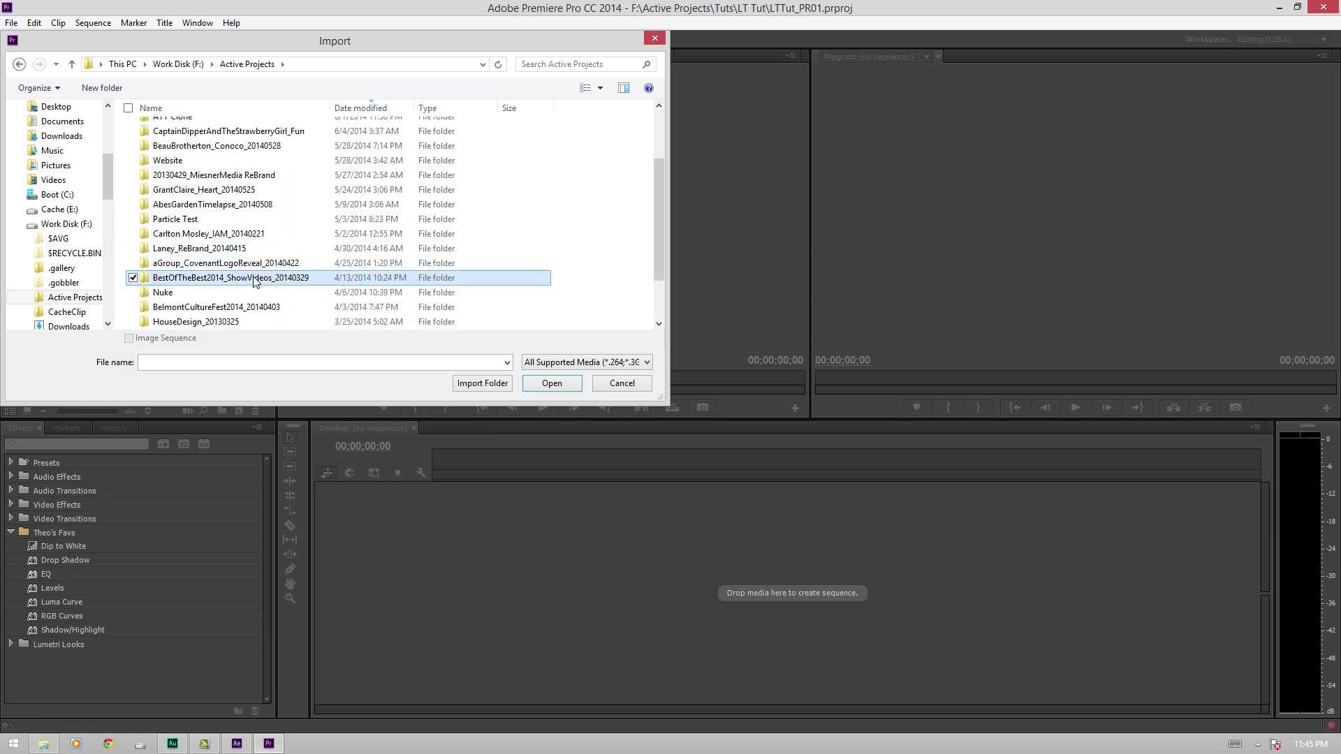
double_click(237, 277)
double_click(185, 143)
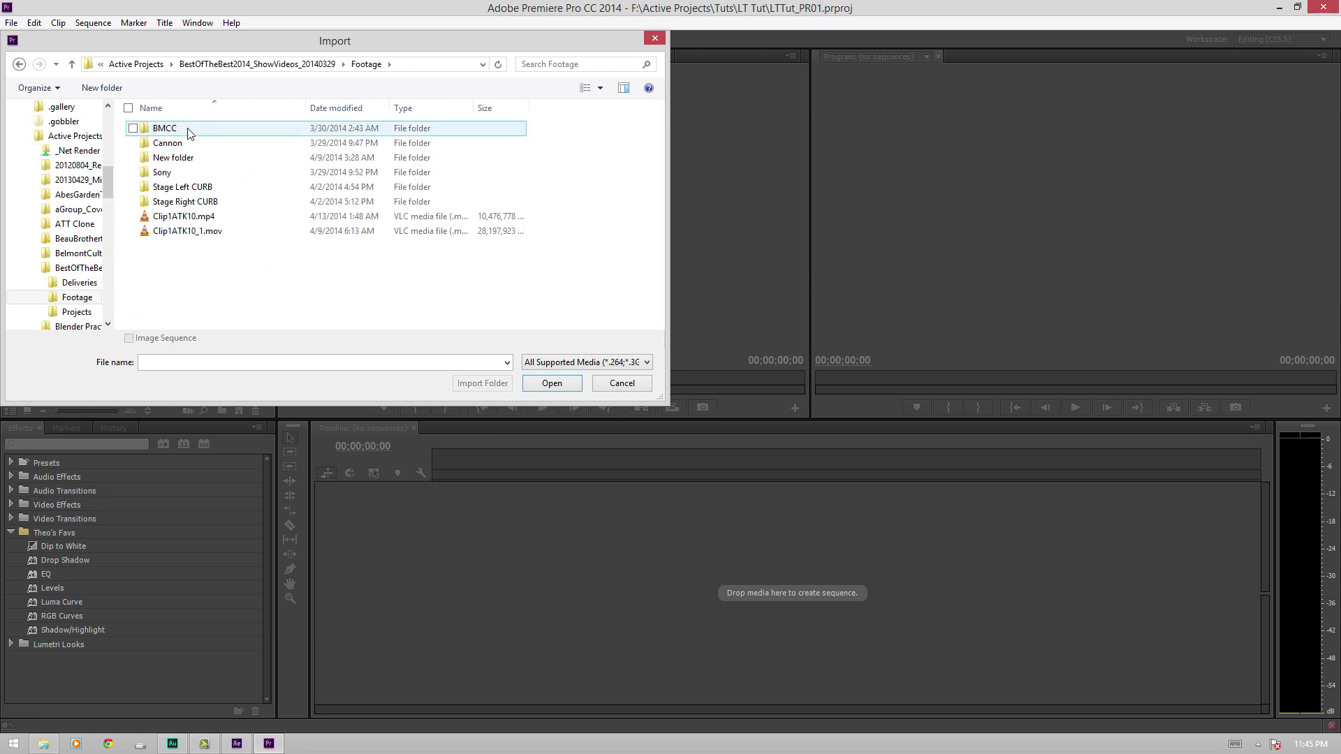
double_click(166, 128)
left_click(146, 157)
left_click(241, 150, "shift")
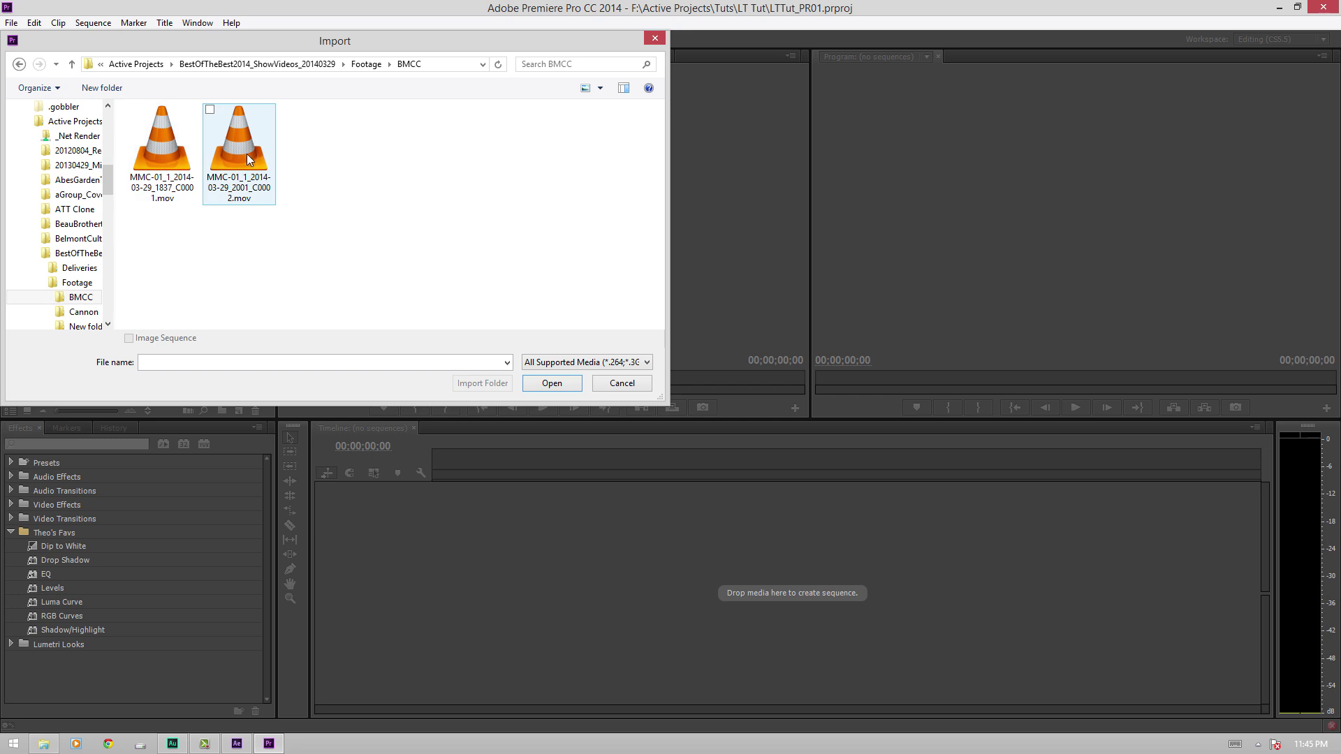
Step: Import the concert clip, mark In and Out points, and build a sequence from it
left_click(535, 384)
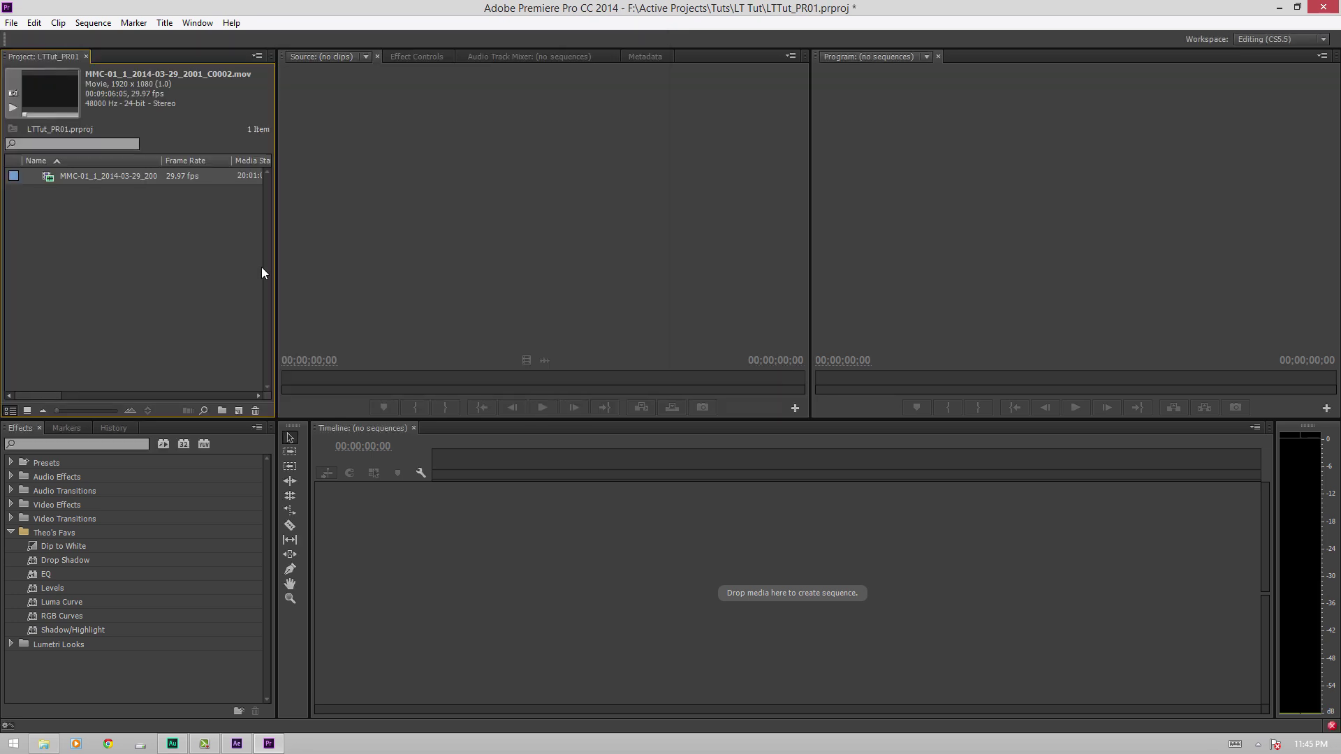
double_click(52, 177)
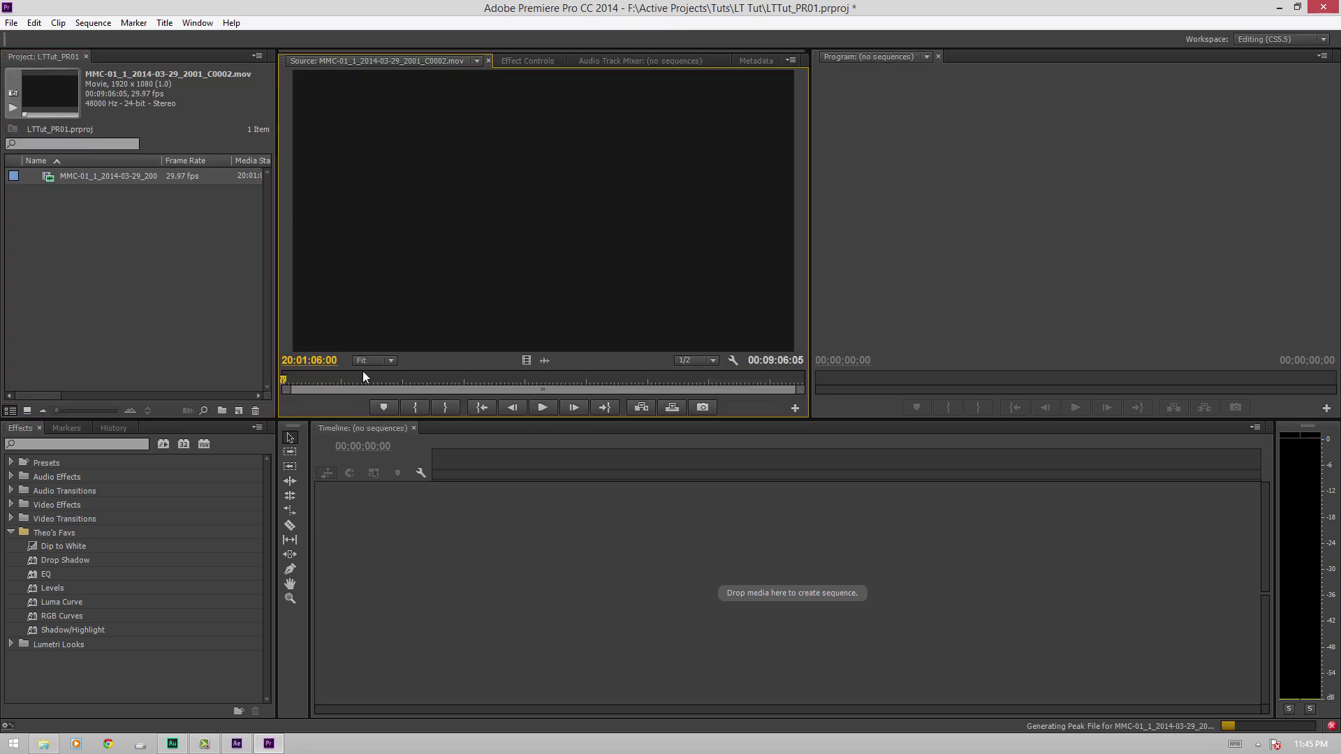
mouse_move(363, 377)
left_mouse_down()
mouse_move(458, 378)
mouse_move(443, 362)
left_mouse_up()
key("i")
key("o")
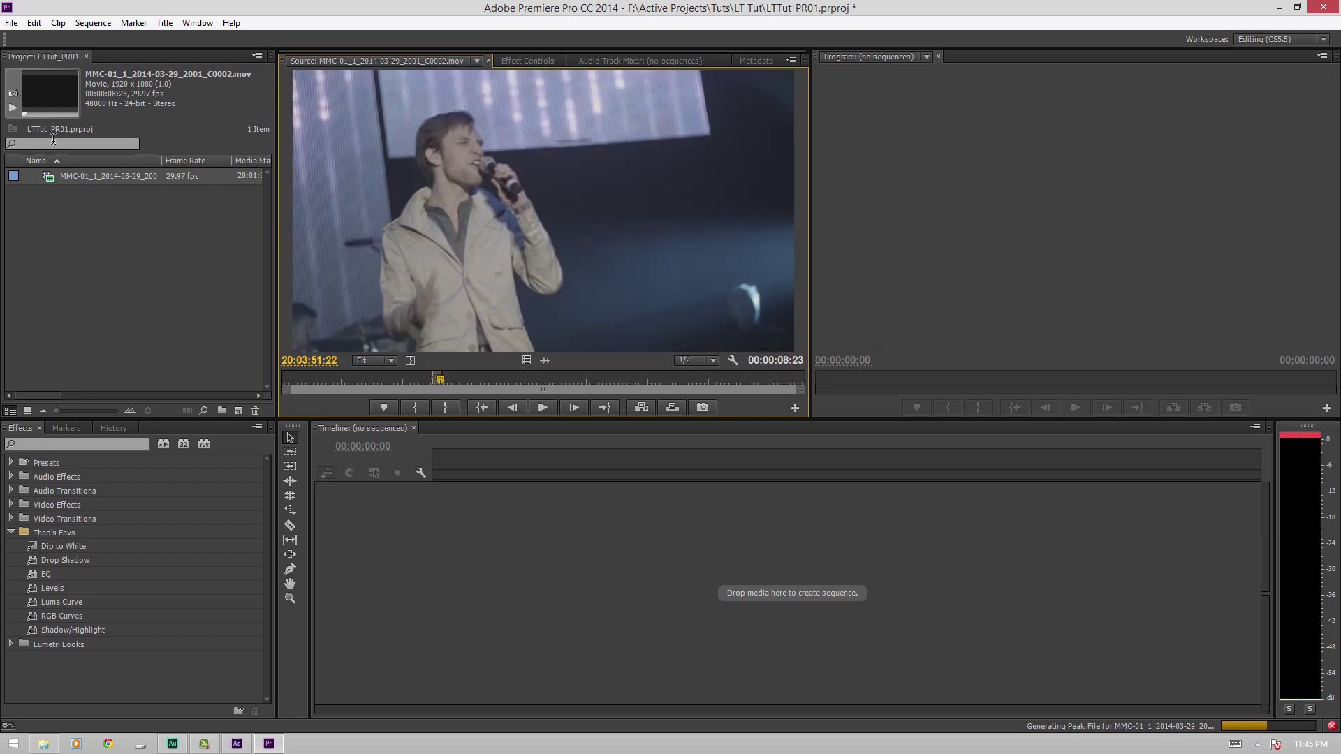
left_click_drag(49, 177, 240, 411)
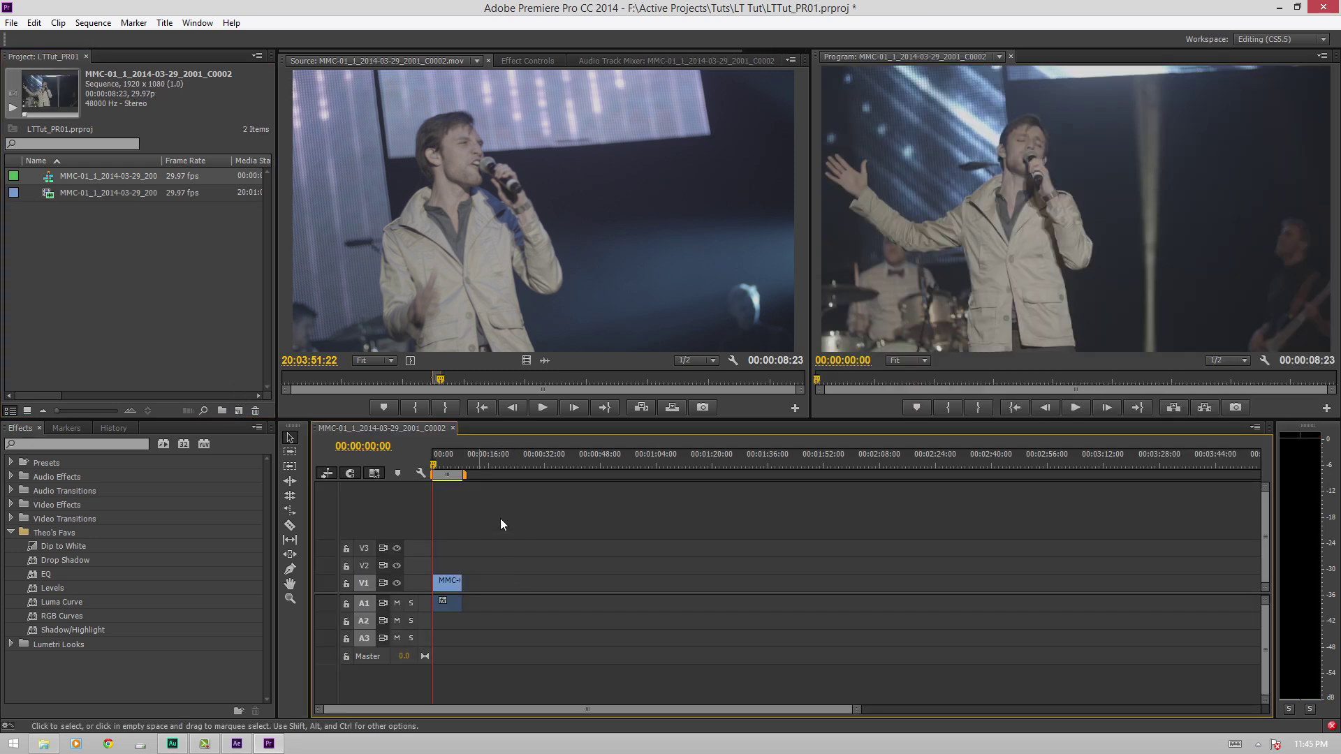
key("space")
key("space")
Step: Delete the clip's audio from track A1 and play the video-only sequence
left_click(450, 605)
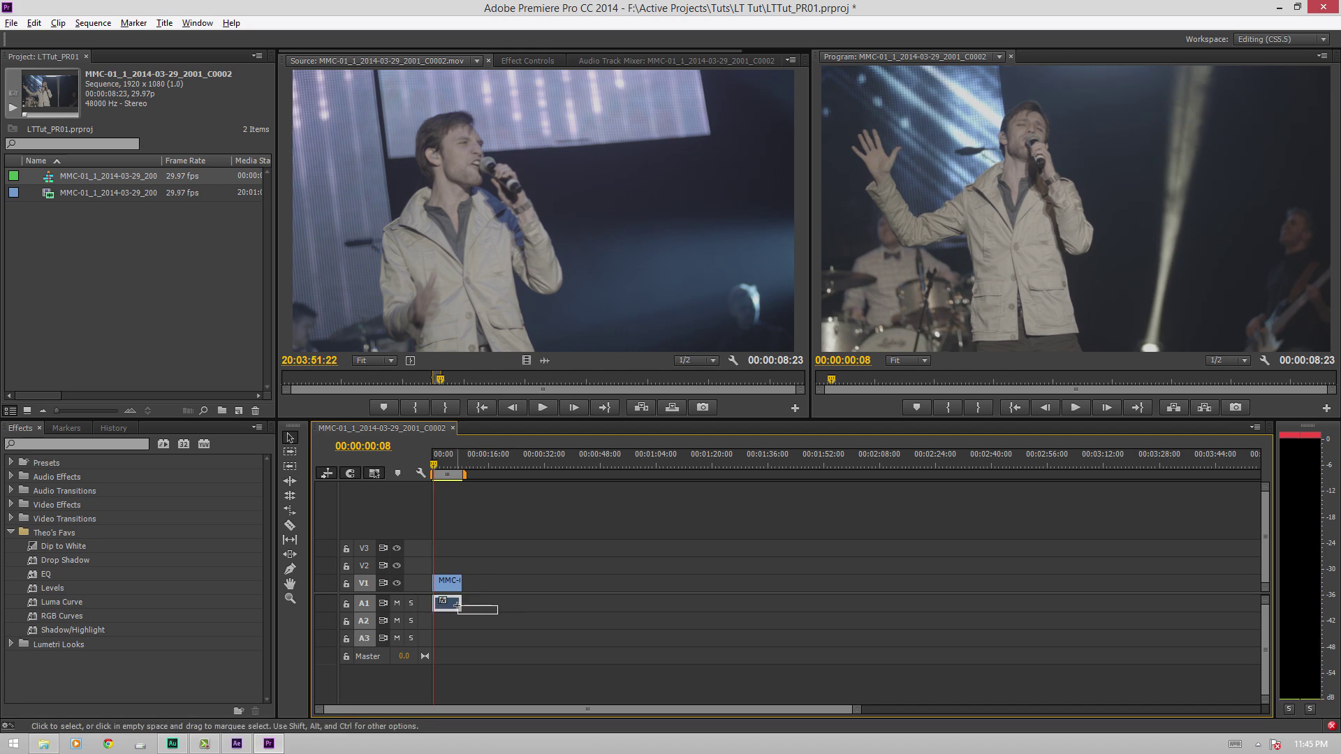
key("Delete")
key("space")
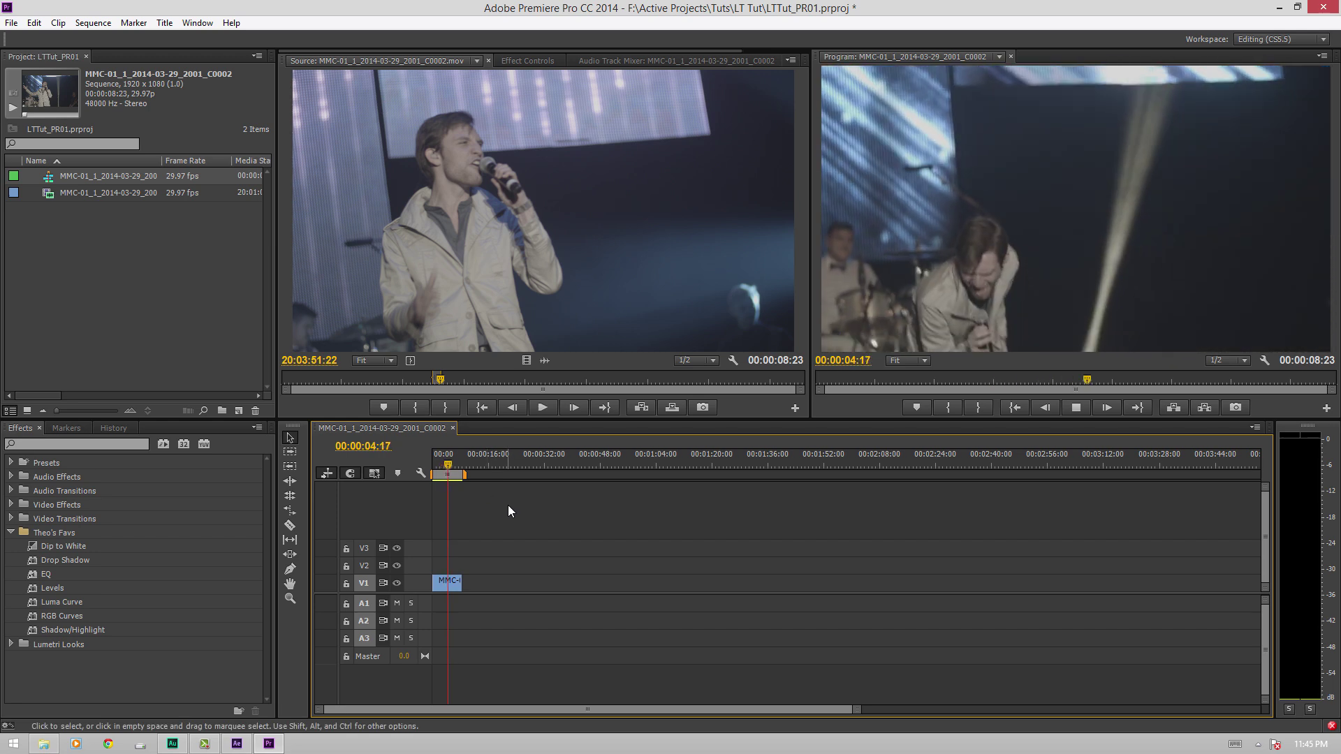
key("space")
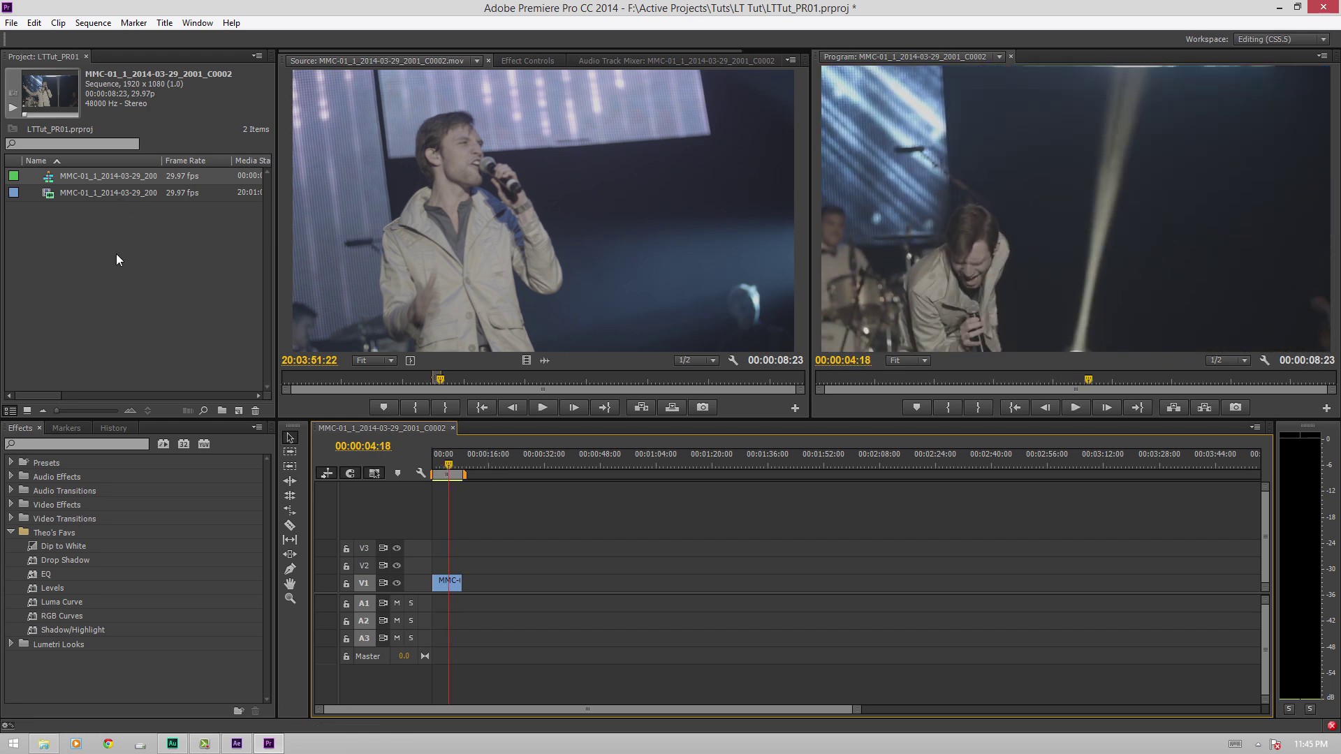
Step: Import LTTut_AE01.aep from the Active Projects > Tuts > LT Tut folder
double_click(118, 275)
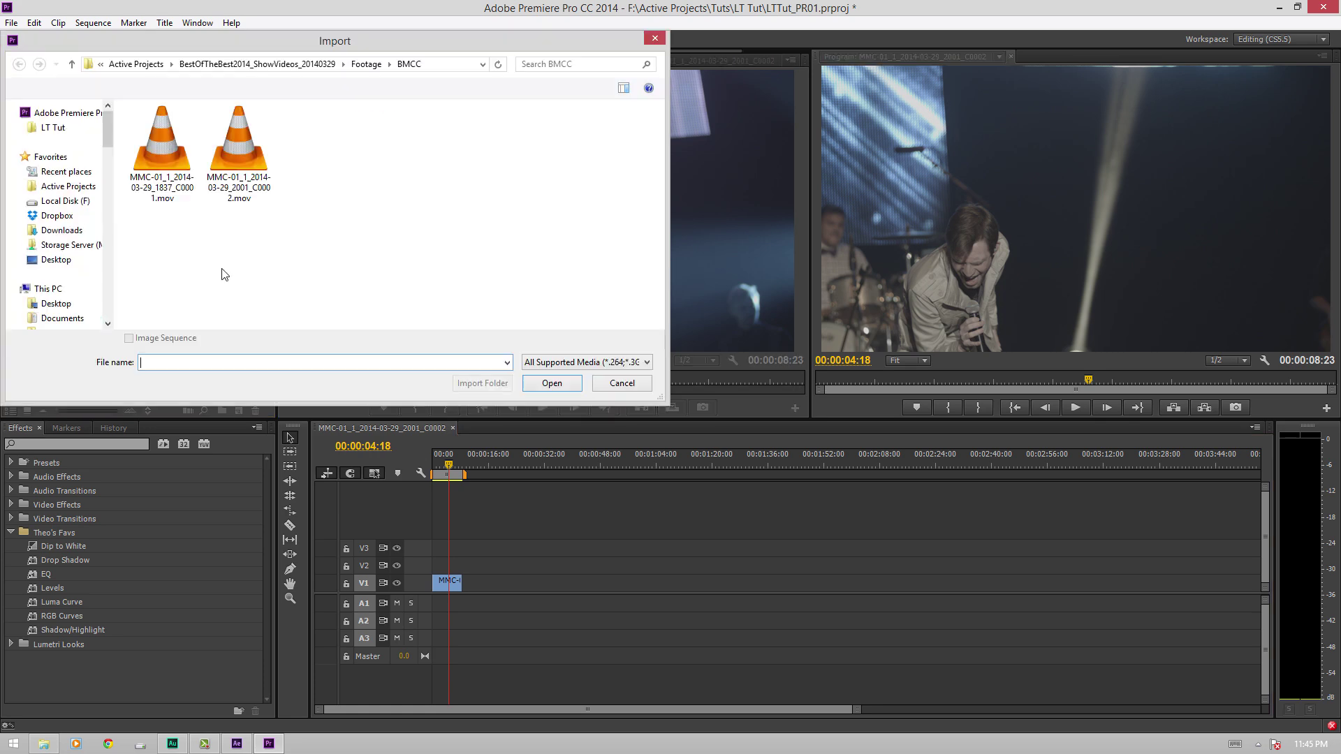
left_click(230, 64)
left_click(199, 161)
scroll(199, 161, "up", 1)
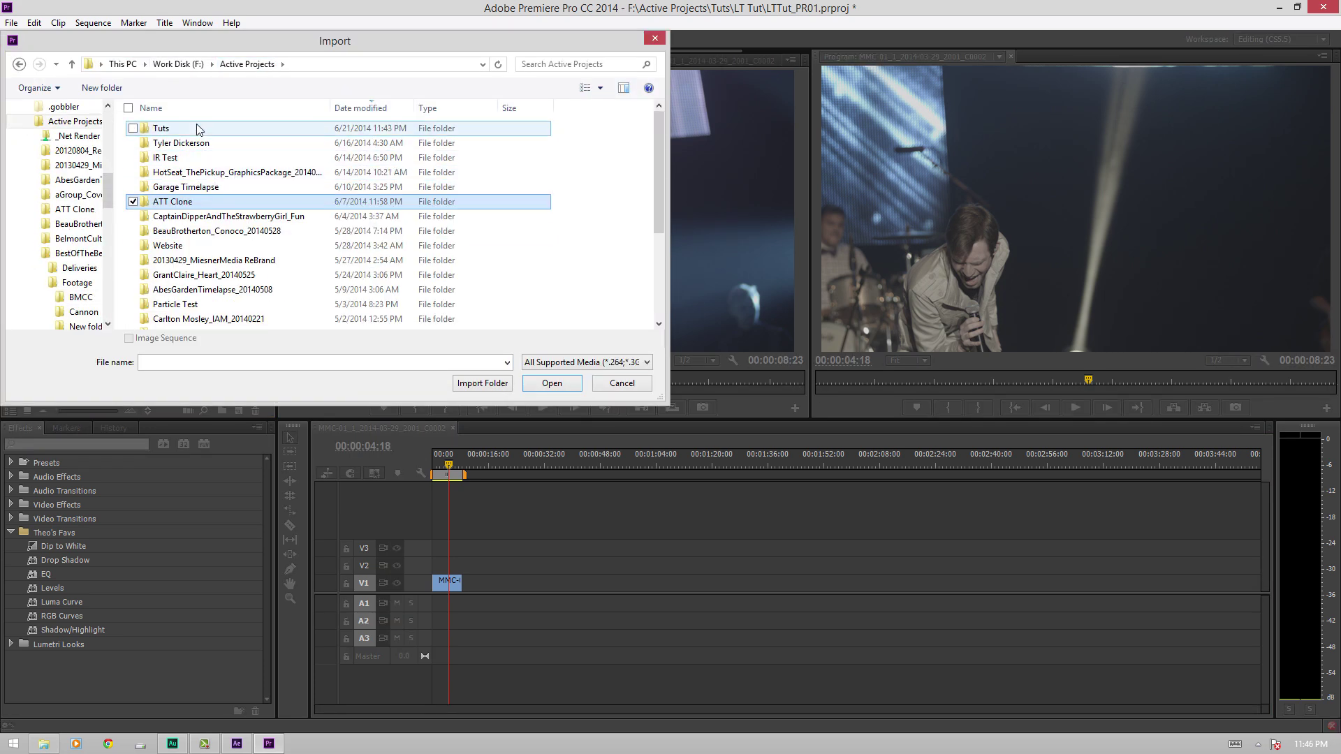
double_click(201, 124)
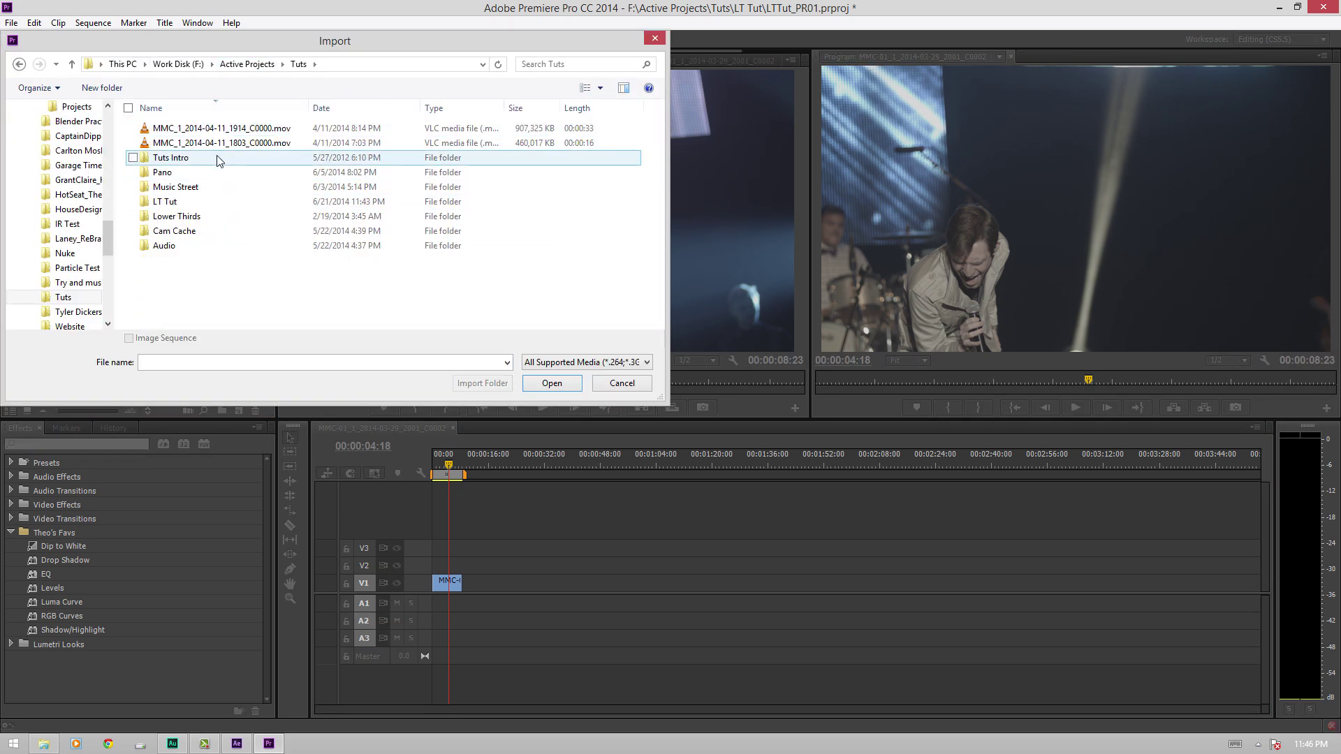
double_click(189, 202)
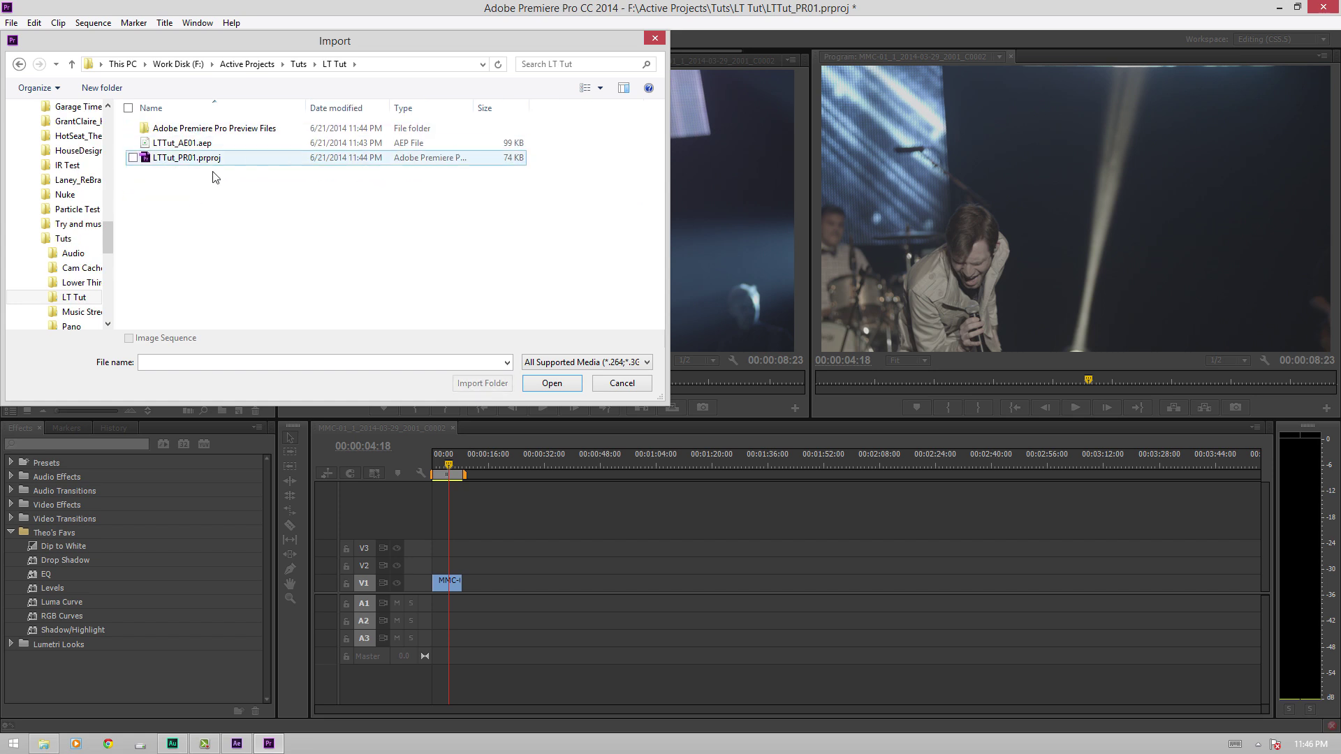
left_click(225, 144)
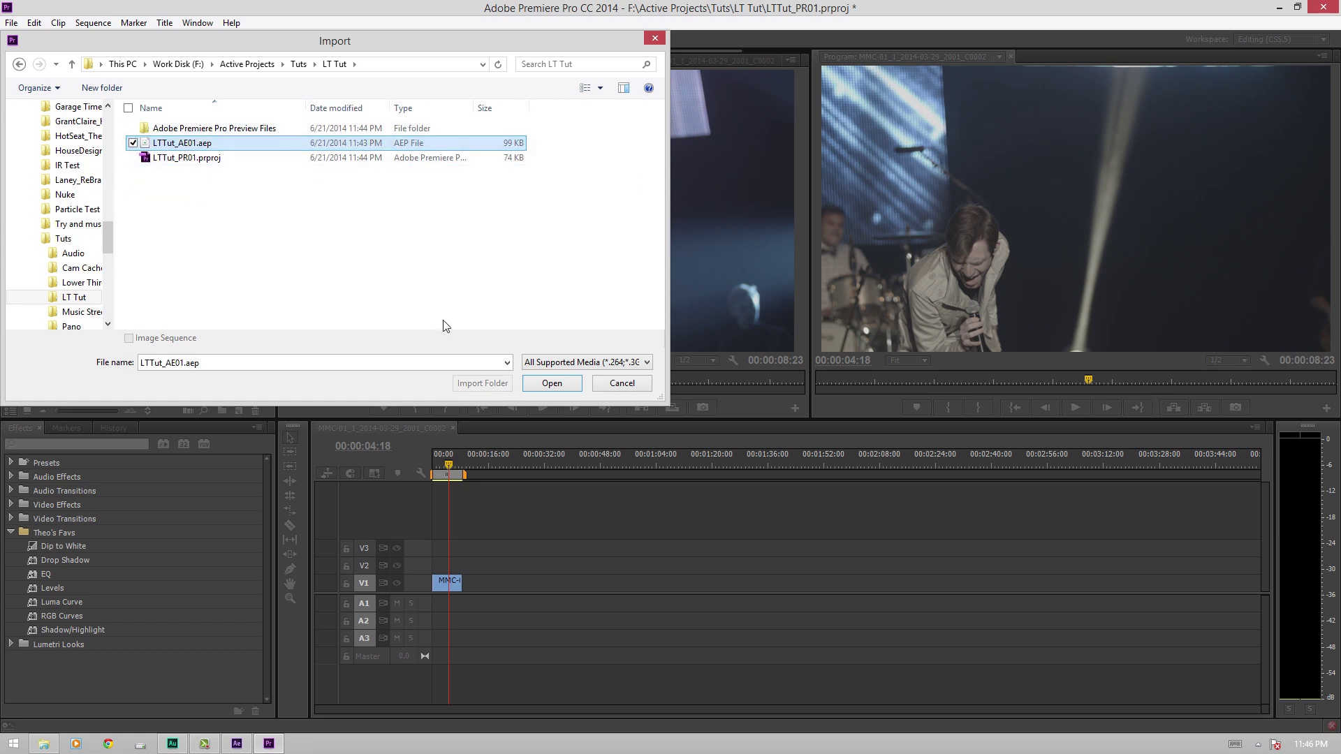
left_click(552, 382)
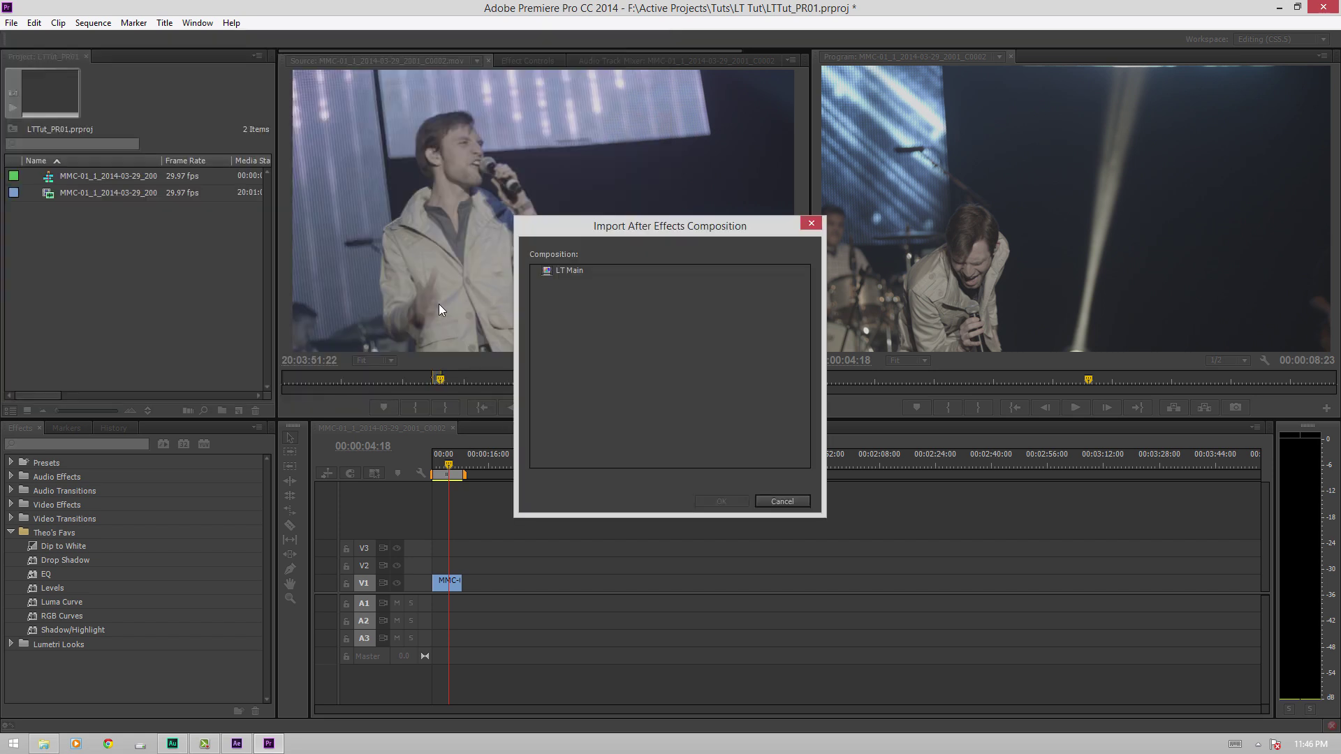
Step: Choose the LT Main composition and place it on V2 above the concert clip
left_click(578, 270)
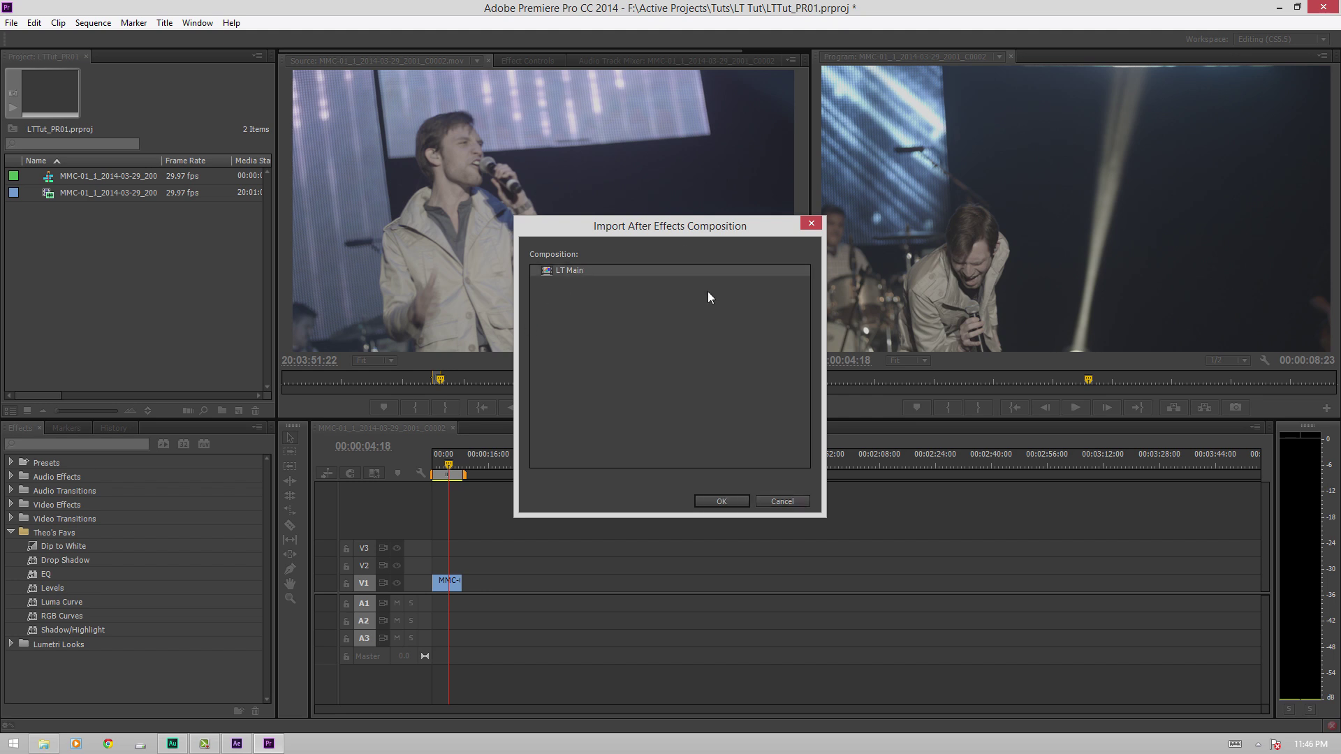
left_click(721, 500)
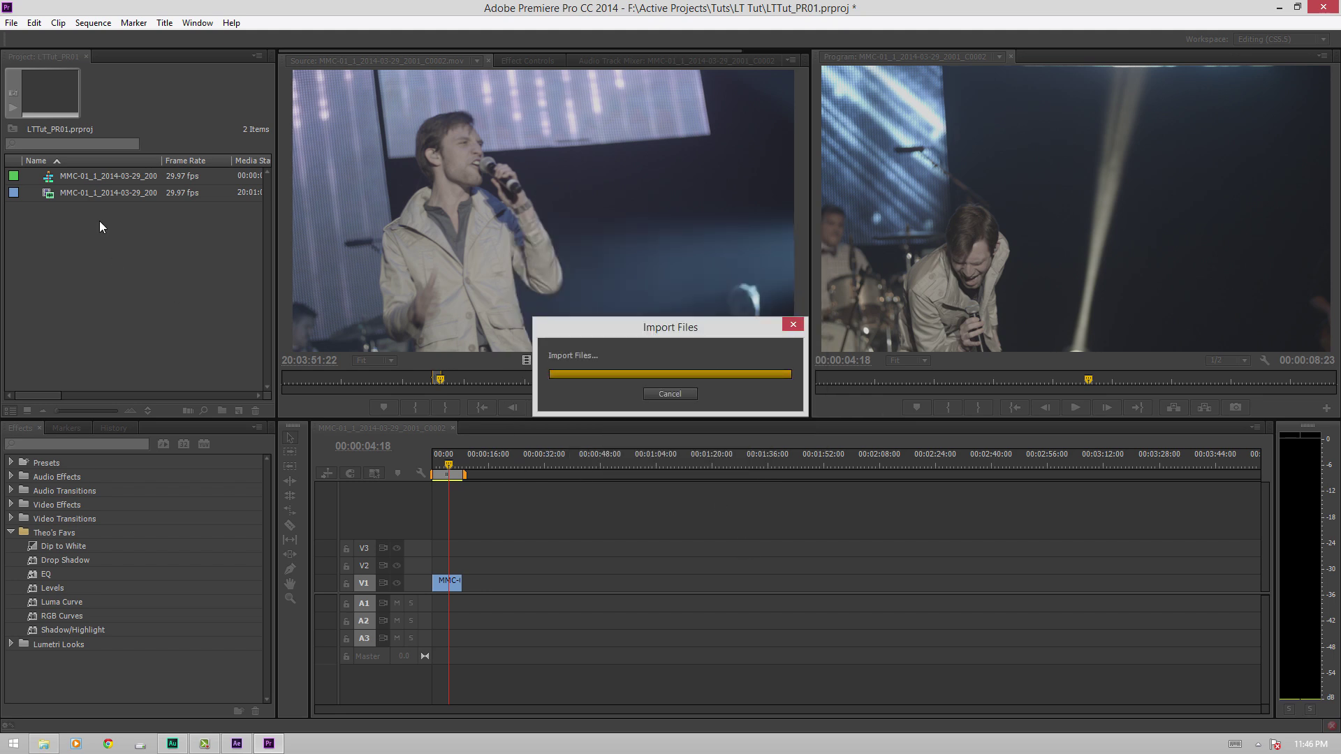
left_click_drag(53, 178, 438, 566)
scroll(454, 532, "up", 2, "alt")
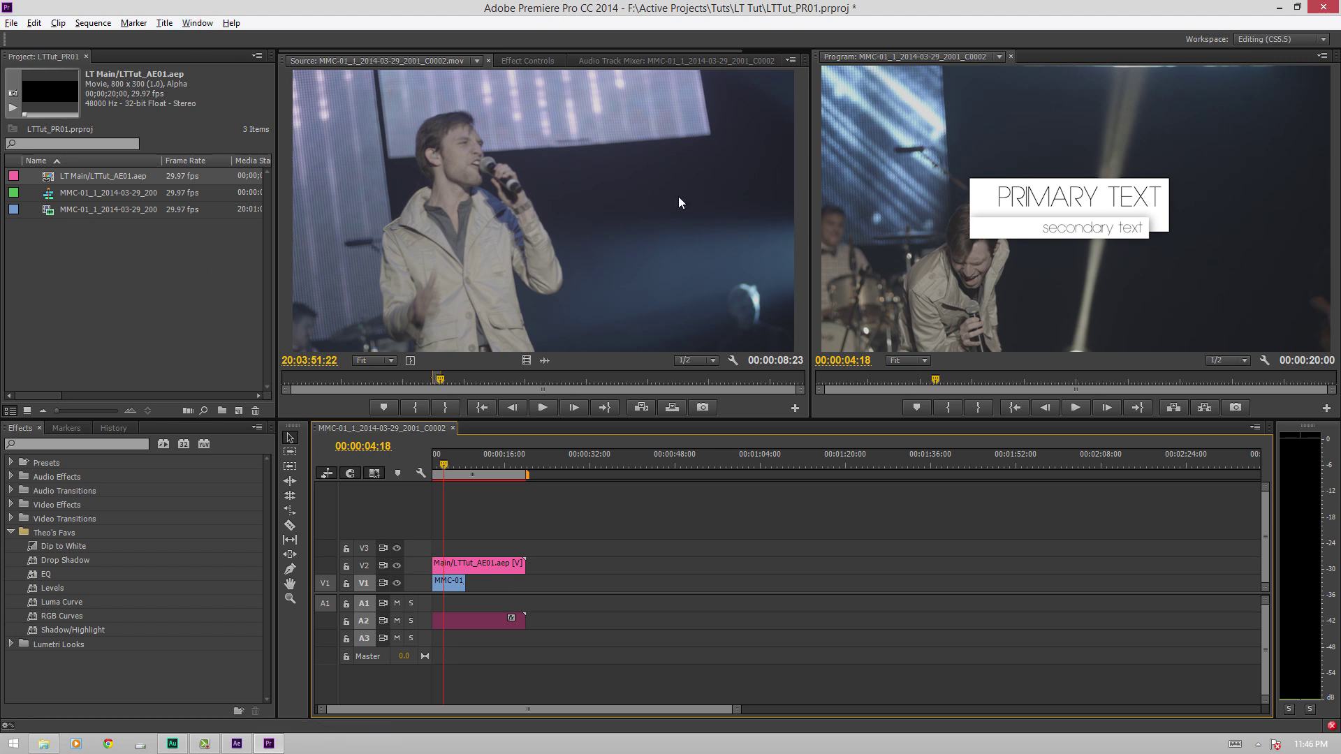
Step: Drag the lower-third title in the Program monitor from the upper right to the lower left
left_click(1009, 210)
left_click_drag(1009, 209, 865, 307)
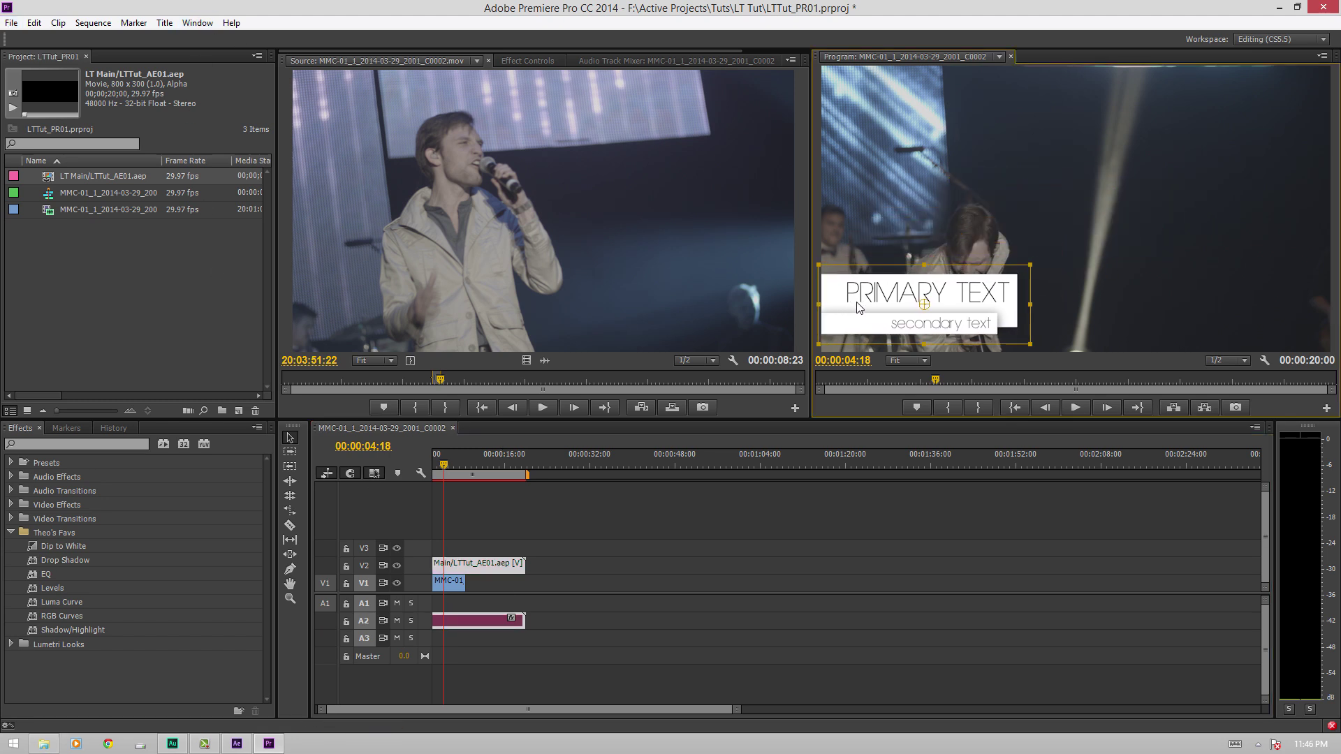
left_click(468, 566)
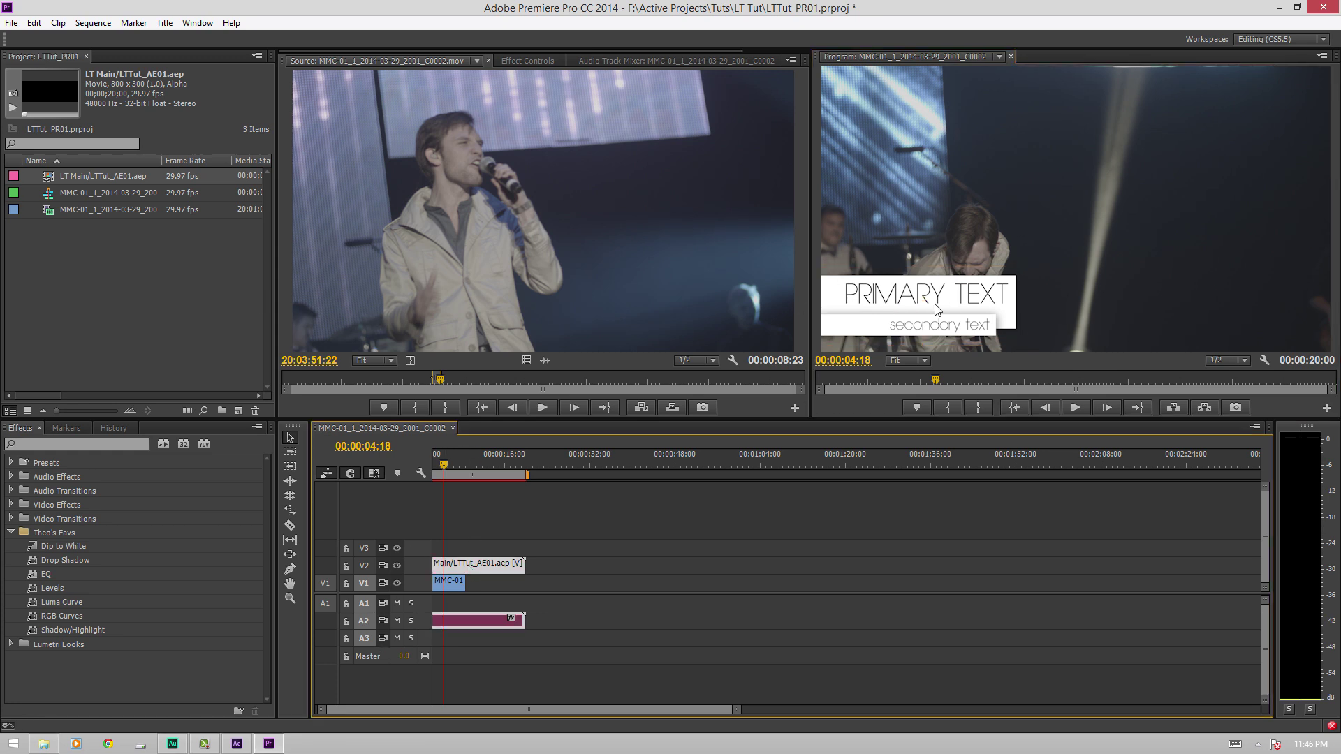
Step: In Effect Controls, set PRIMARY TEXT to a first name and Seconday Text to "Didn't shoot this"
double_click(58, 179)
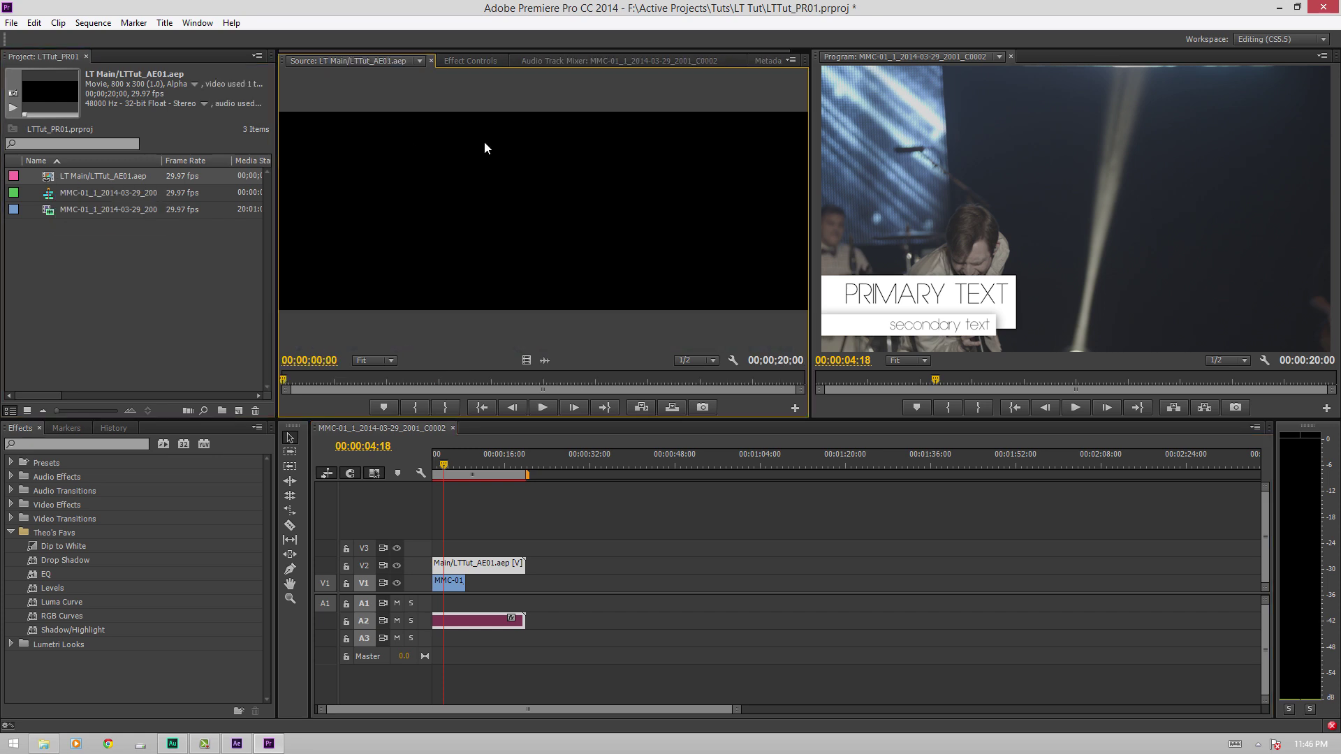
left_click(469, 61)
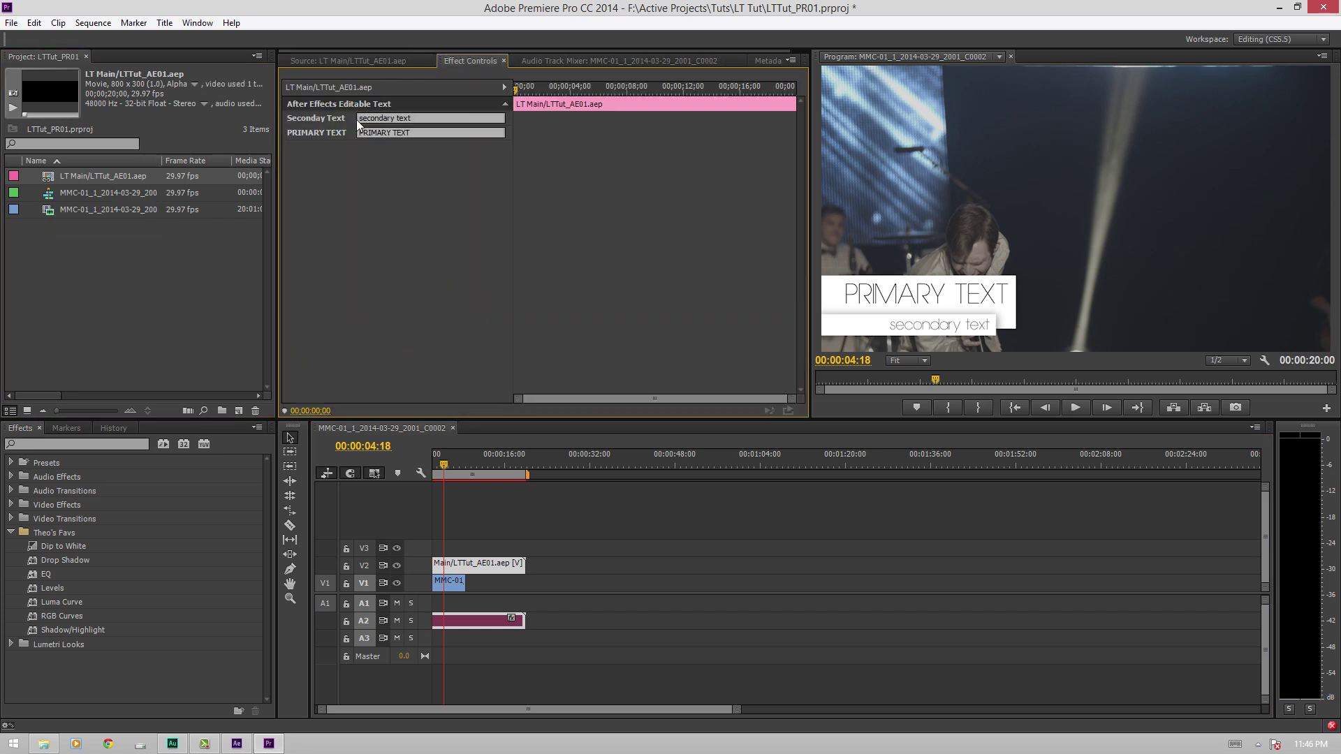
left_click(424, 132)
type("Theo")
left_click(391, 118)
type("Didn't shoot this")
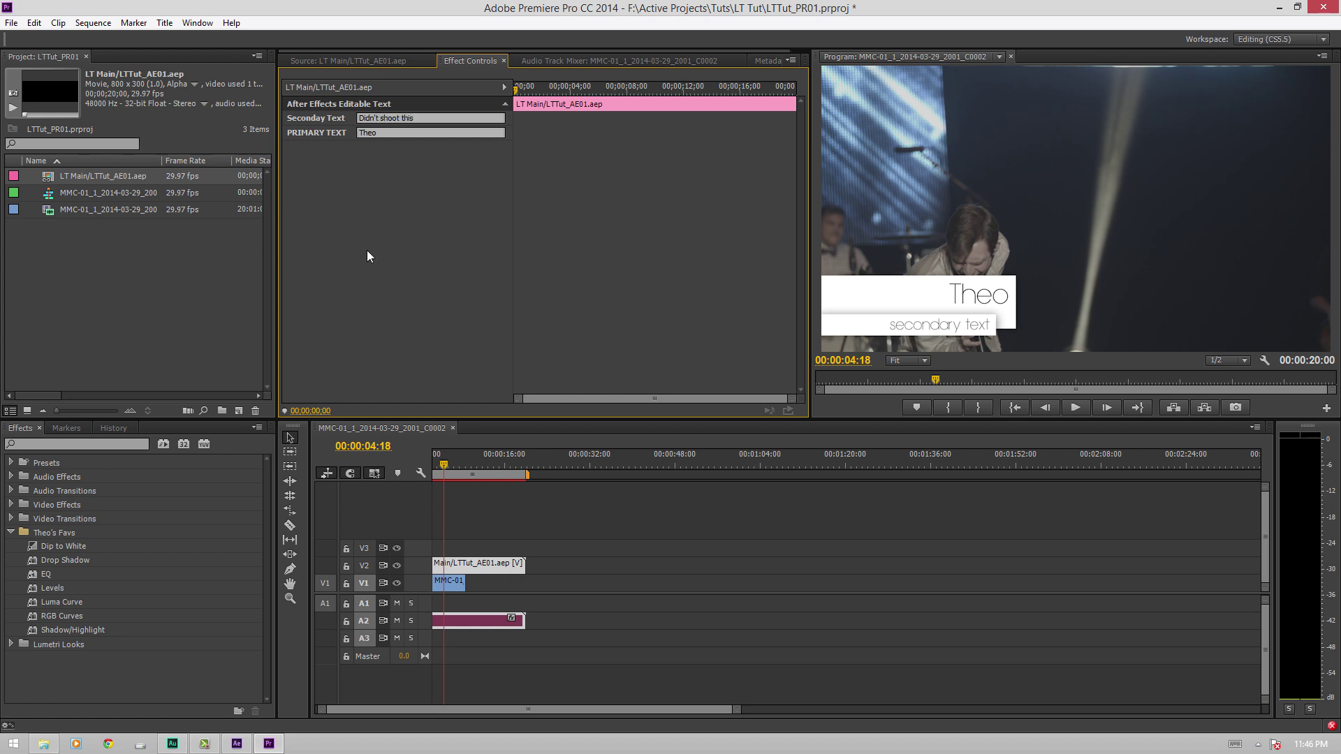
left_click(368, 254)
left_click(614, 483)
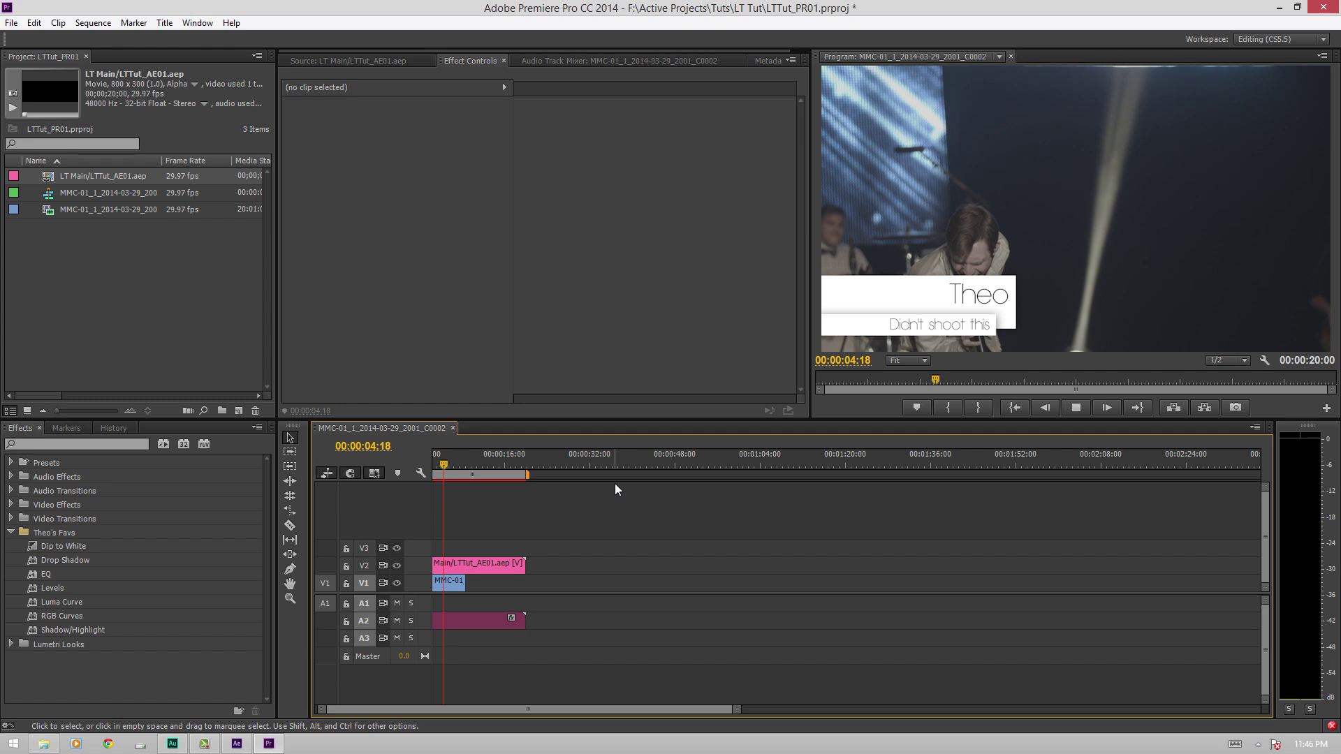
Step: Play the sequence from the start three times to preview the sliding lower third over the concert footage
scroll(480, 481, "up", 1)
key("Home")
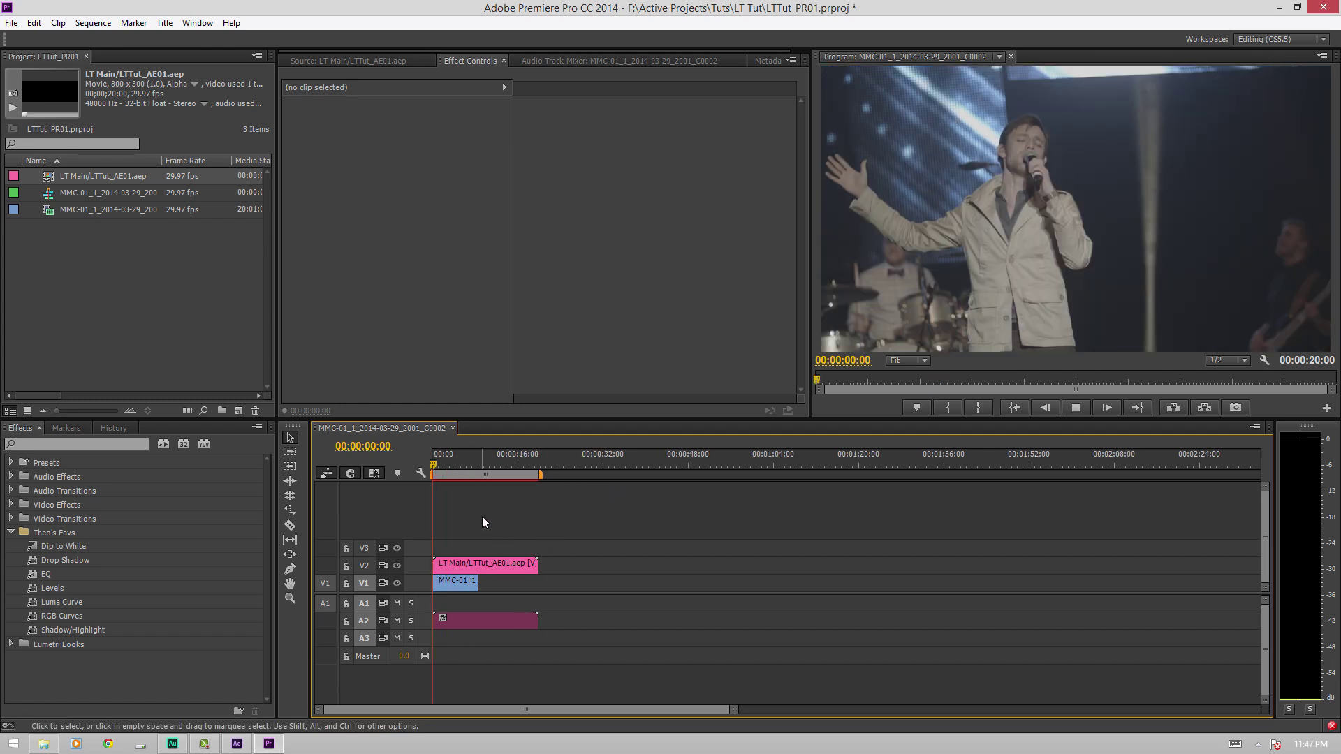
key("space")
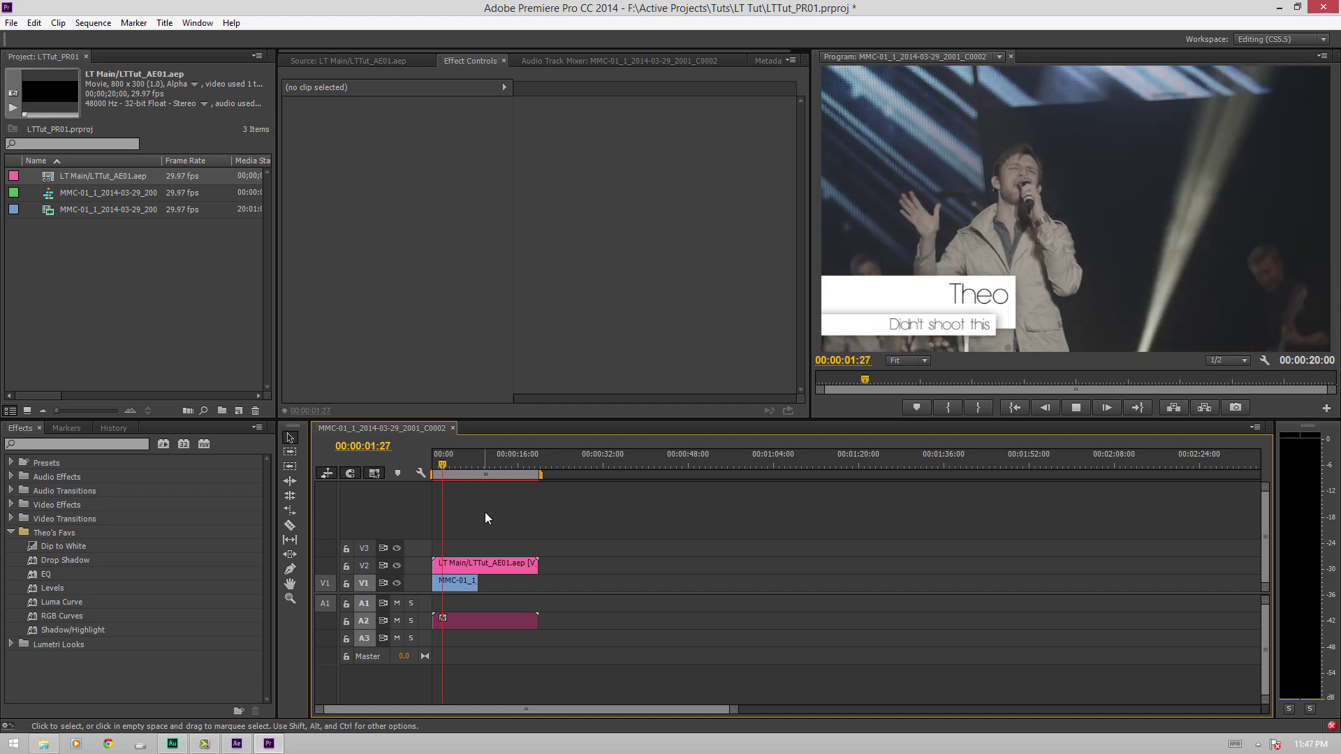
key("space")
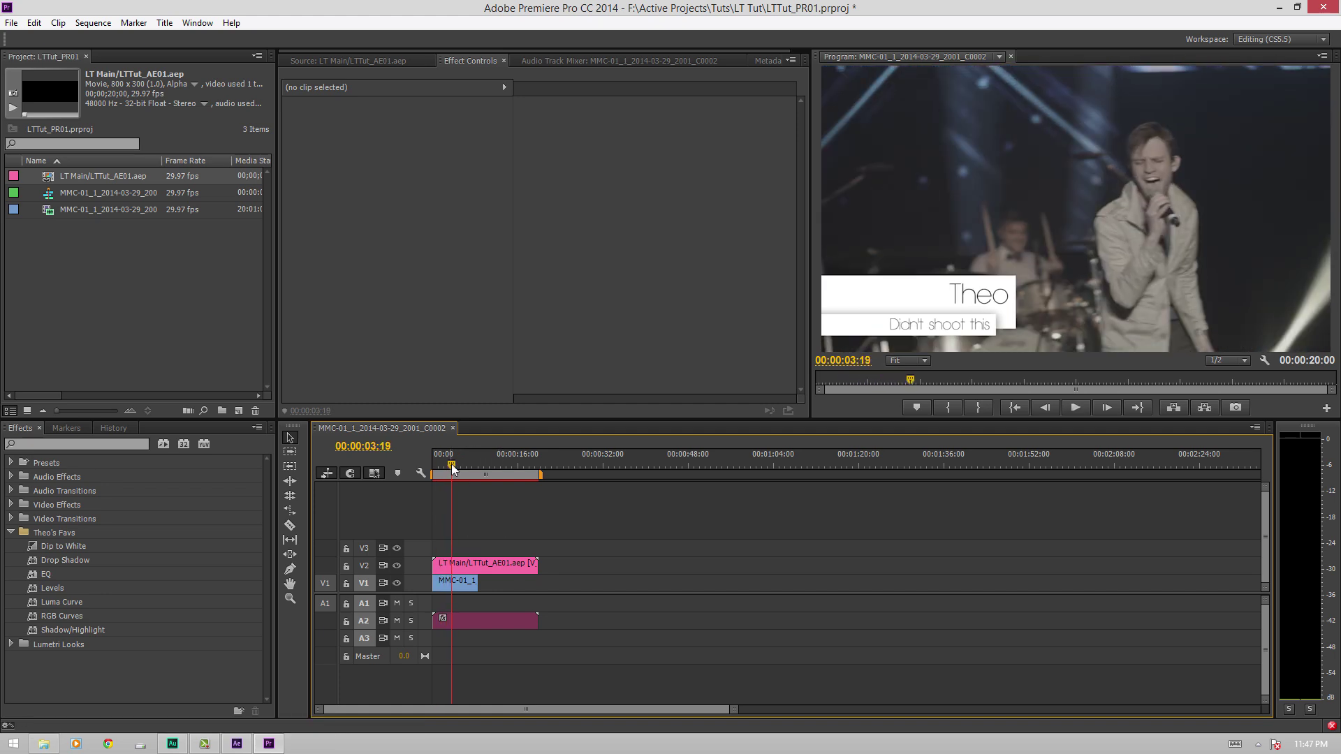
key("Home")
key("space")
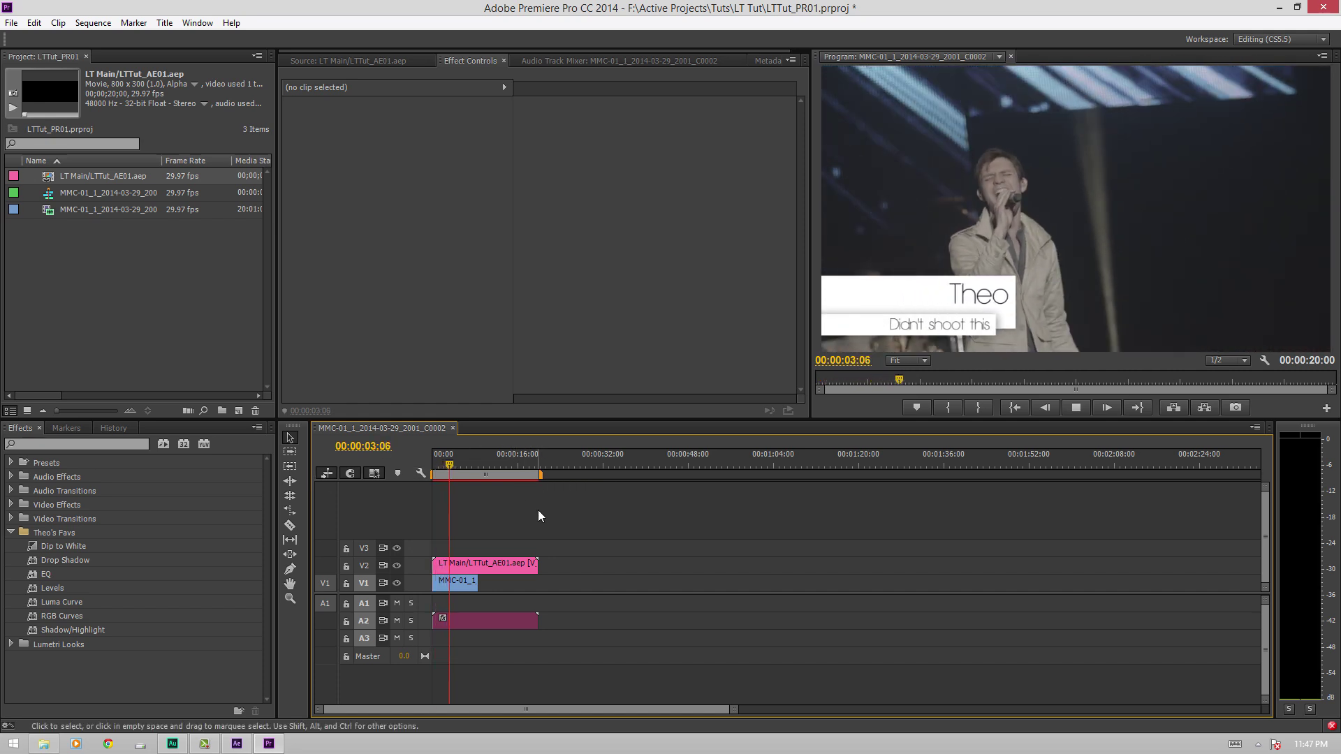
key("space")
key("Home")
key("space")
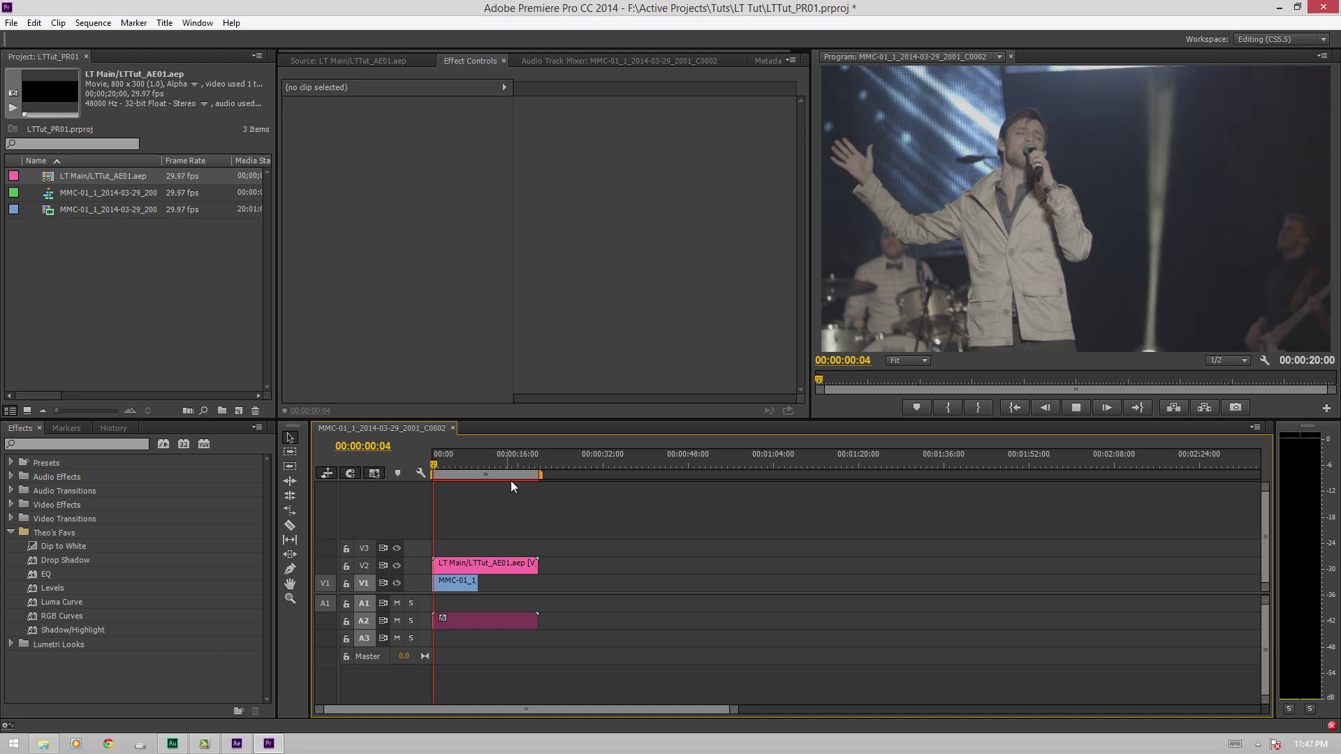
key("space")
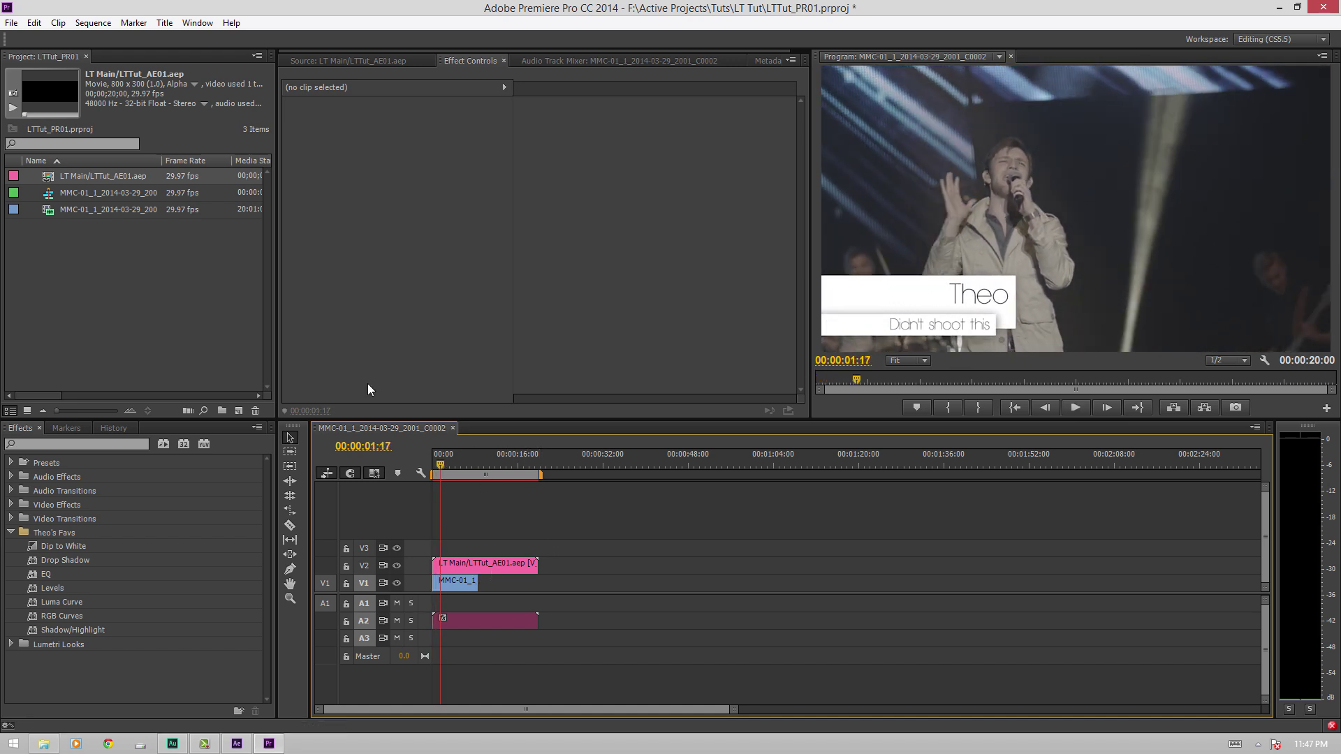
Step: Change LT Main's secondary text to 'Likes keyboards' in Effect Controls, then play back to check
double_click(48, 175)
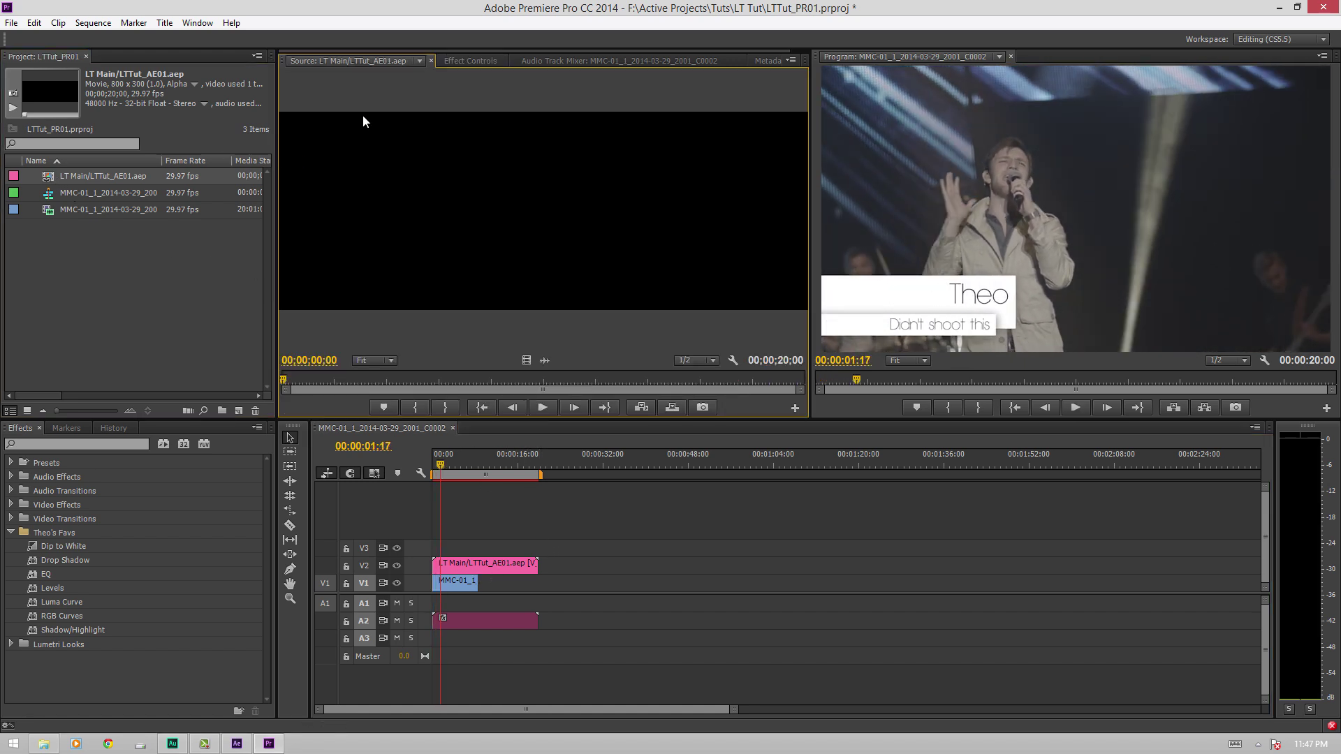
left_click(473, 62)
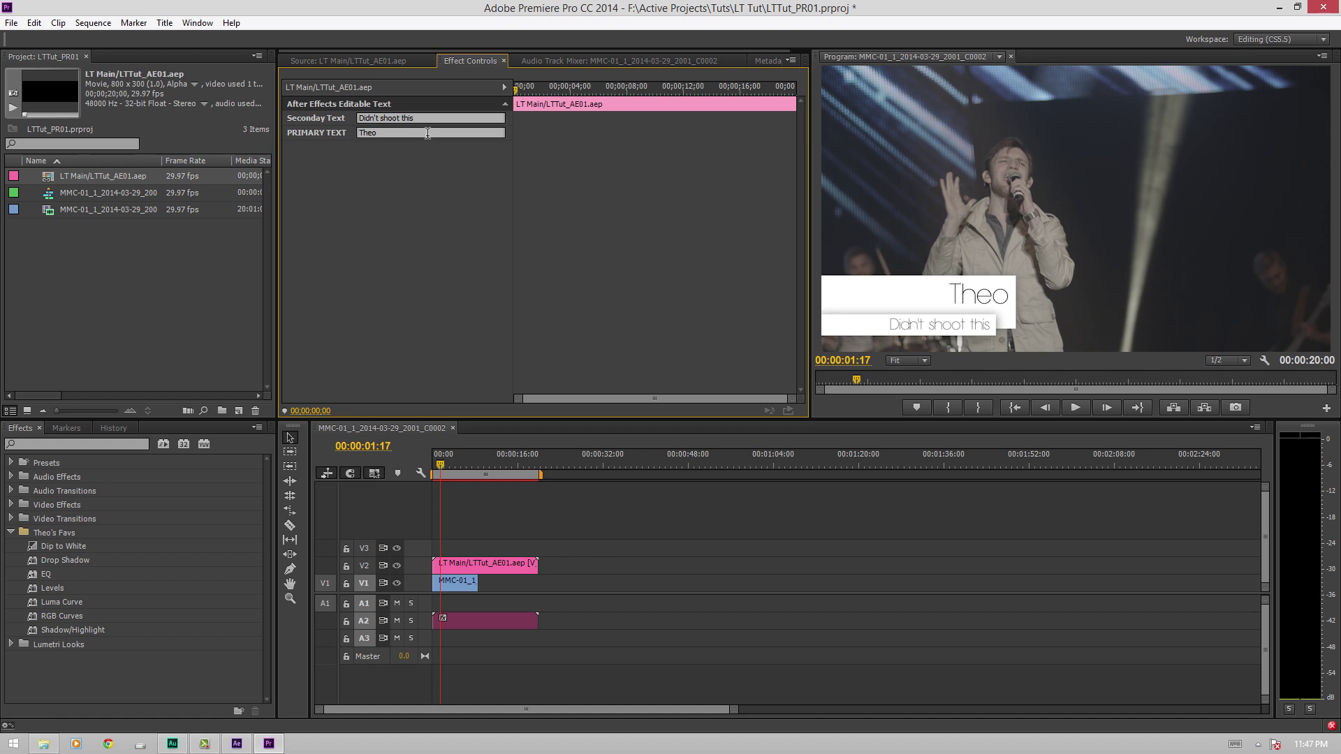
left_click(426, 118)
type("Likes keyboards")
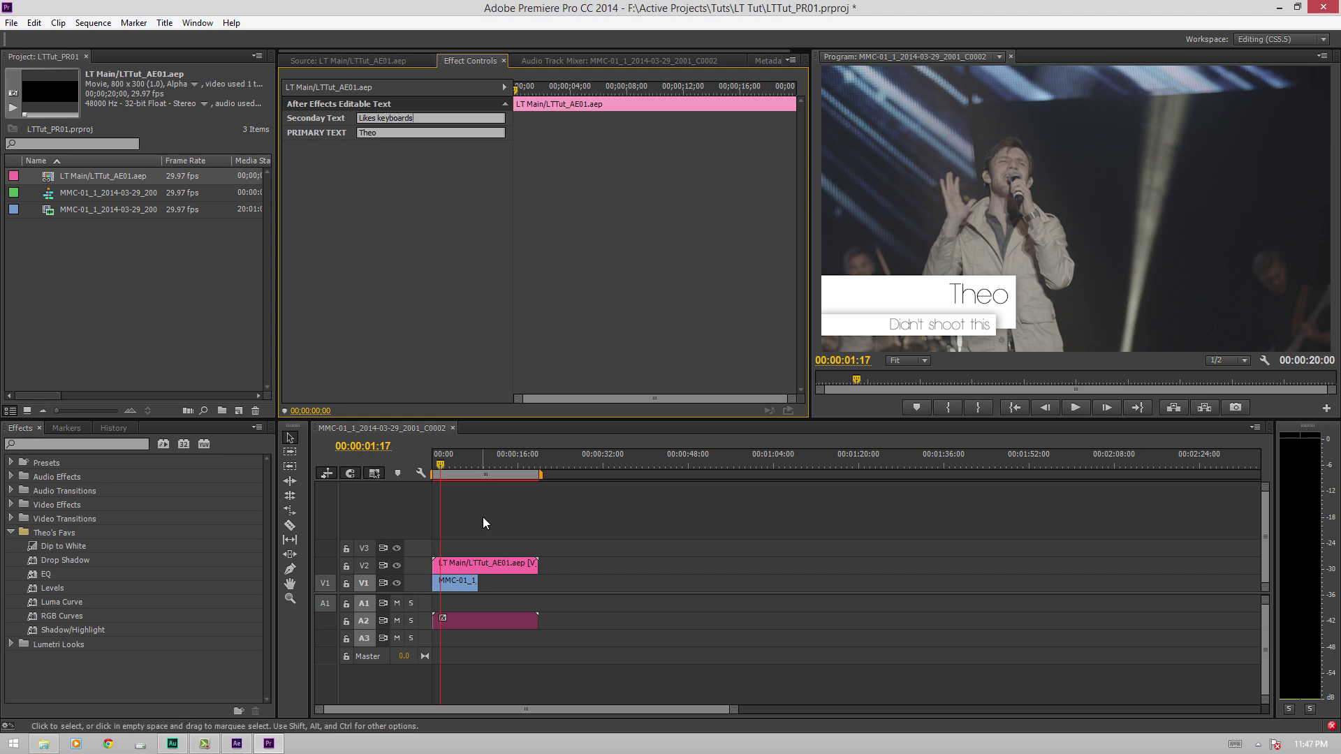
left_click(483, 517)
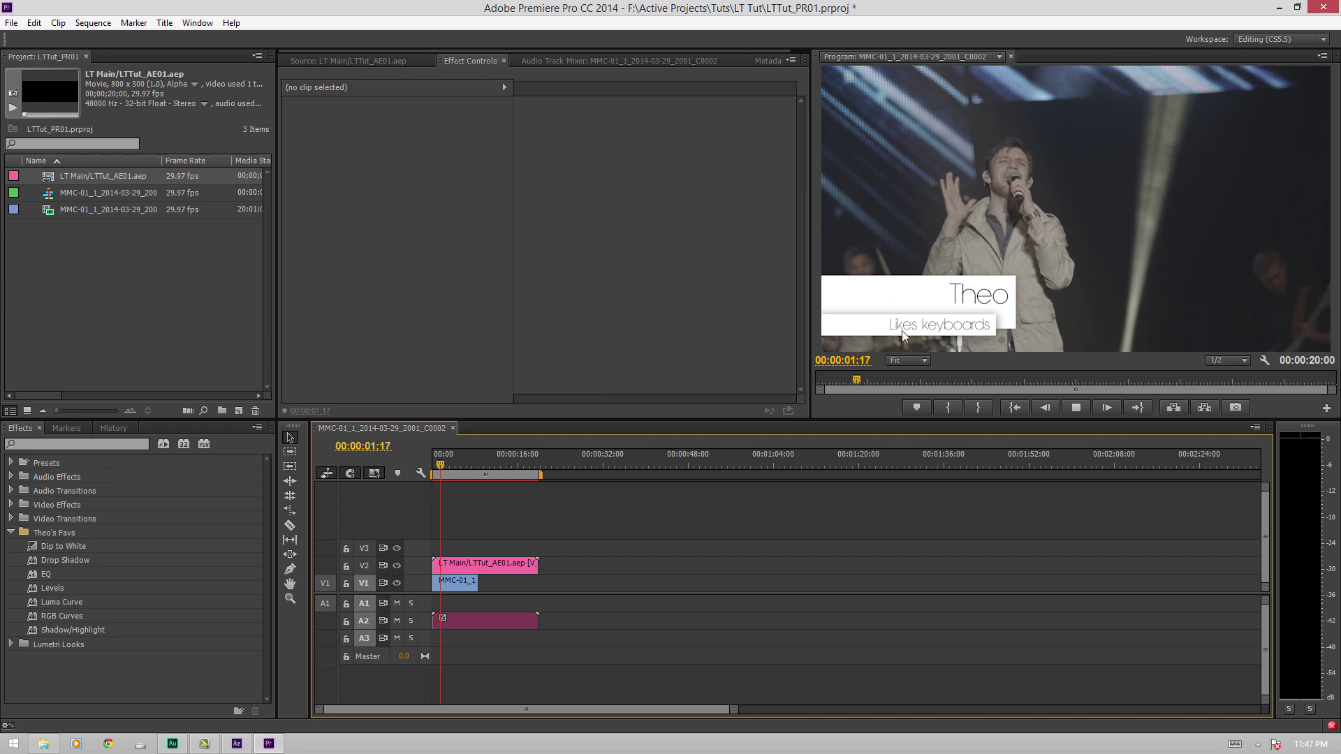
key("space")
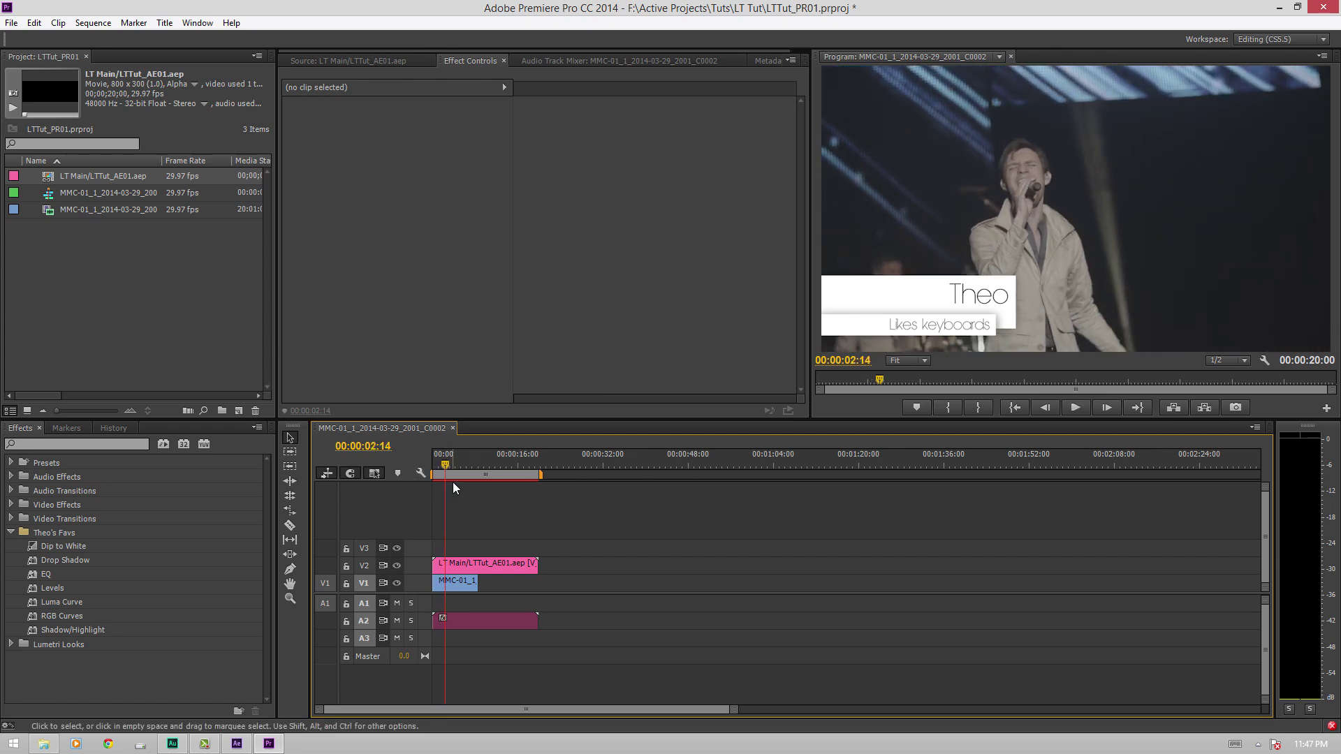
key("space")
key("Home")
key("space")
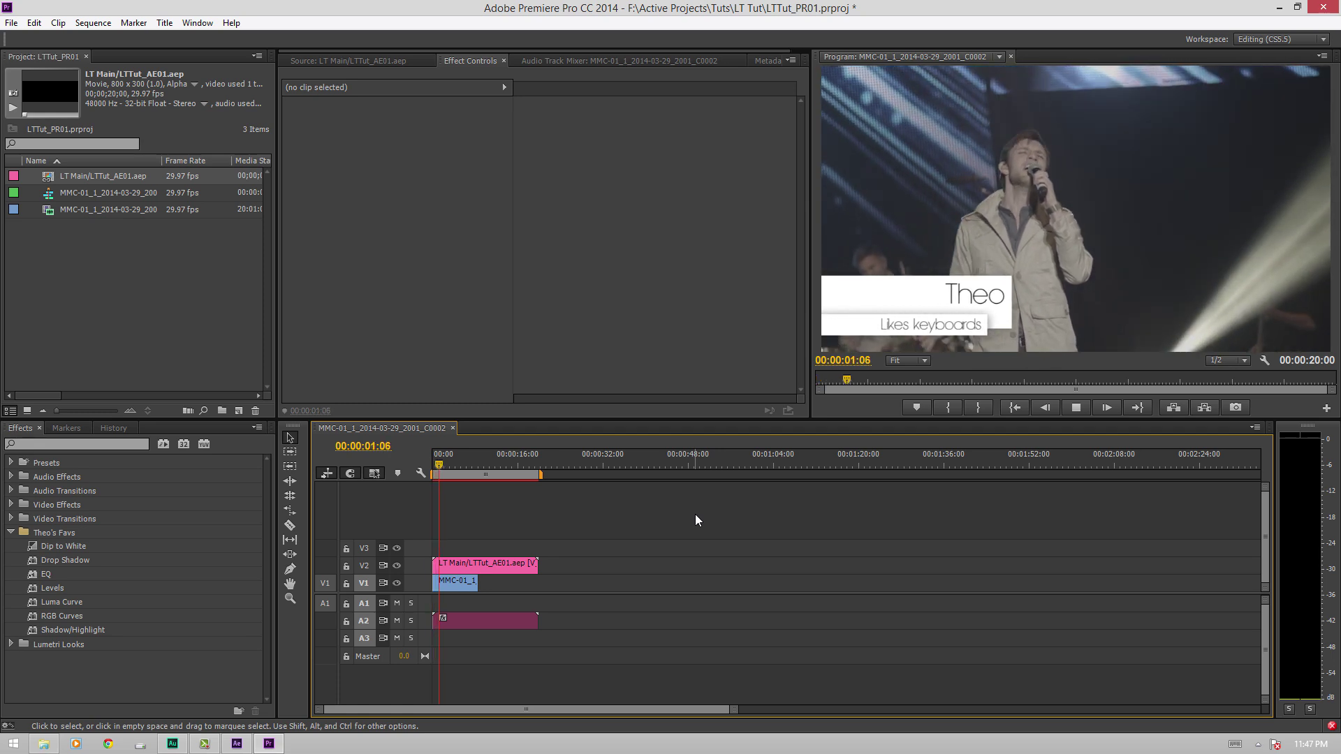
key("space")
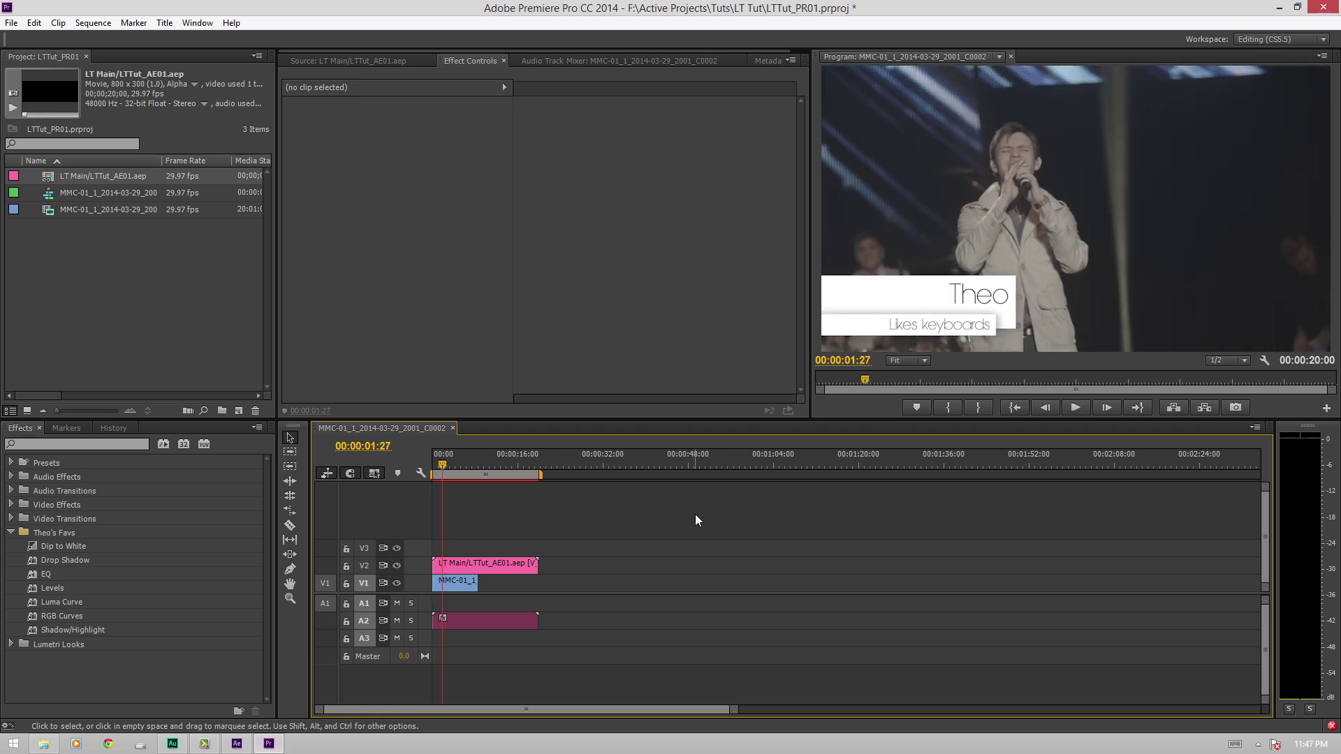